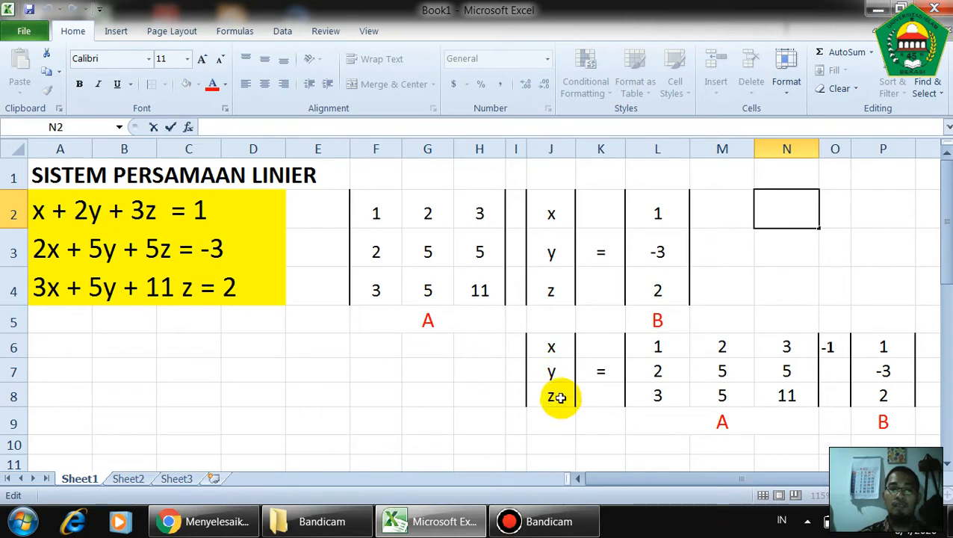
Review the linear equation system, its matrix form and the Gauss Jordan elimination scheme further down the sheet
{"action": "scroll", "coordinate": [788, 377], "scroll_direction": "down", "scroll_amount": 1}
{"action": "scroll", "coordinate": [787, 370], "scroll_direction": "up", "scroll_amount": 1}
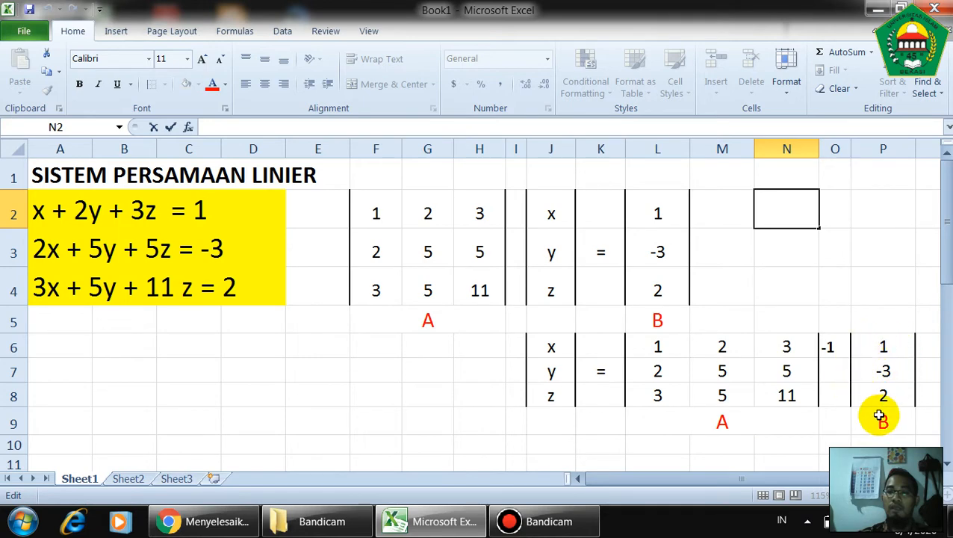
{"action": "scroll", "coordinate": [729, 363], "scroll_direction": "down", "scroll_amount": 2}
{"action": "scroll", "coordinate": [729, 365], "scroll_direction": "up", "scroll_amount": 2}
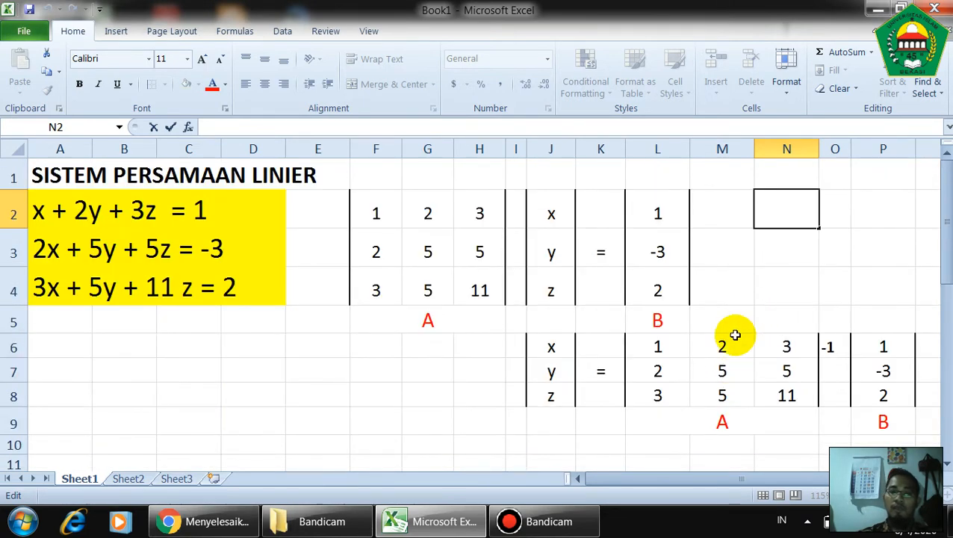
{"action": "scroll", "coordinate": [732, 321], "scroll_direction": "down", "scroll_amount": 2}
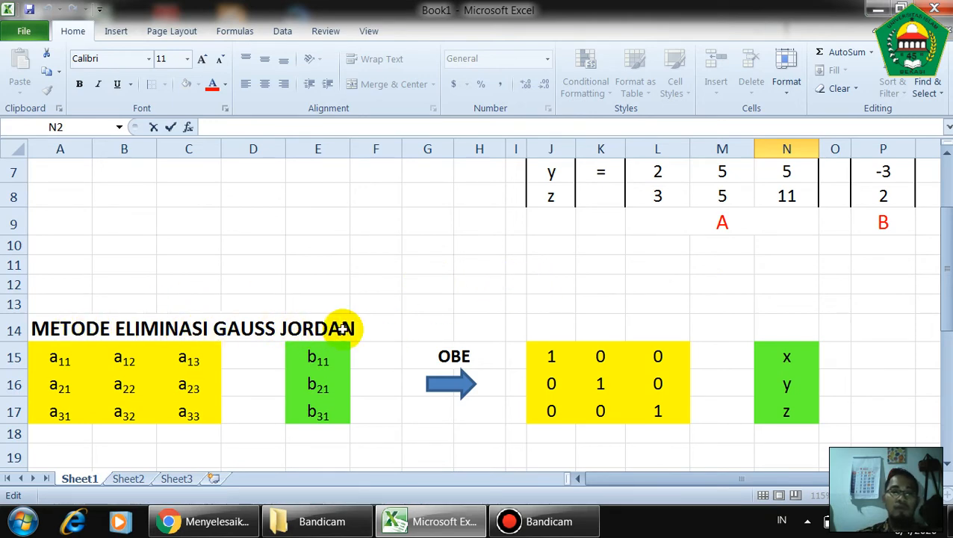
{"action": "scroll", "coordinate": [397, 320], "scroll_direction": "up", "scroll_amount": 2}
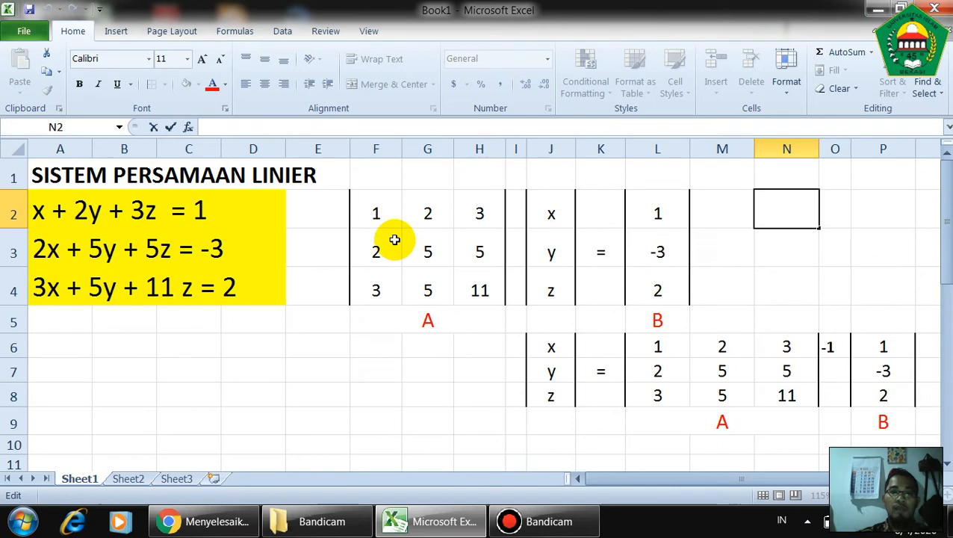
{"action": "scroll", "coordinate": [368, 314], "scroll_direction": "down", "scroll_amount": 2}
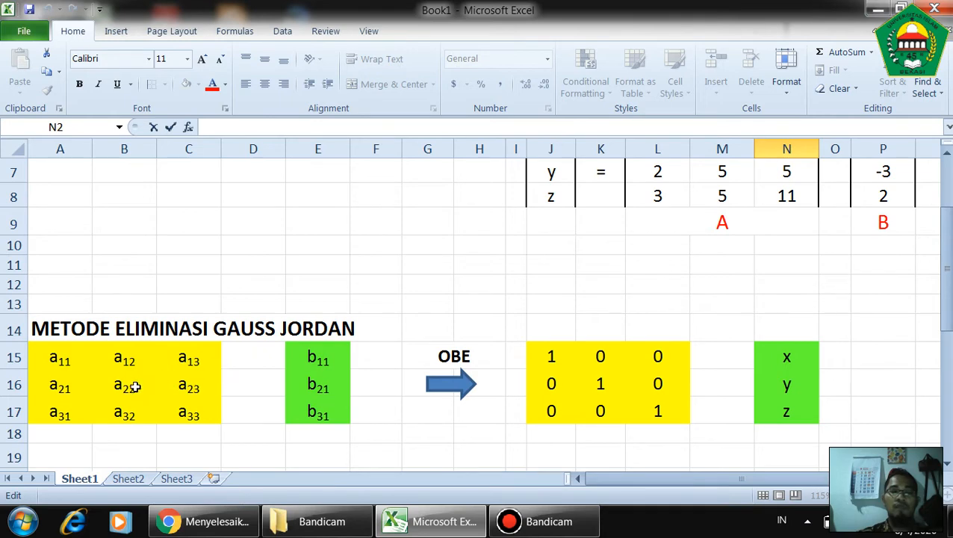
{"action": "scroll", "coordinate": [322, 368], "scroll_direction": "up", "scroll_amount": 2}
{"action": "scroll", "coordinate": [462, 323], "scroll_direction": "down", "scroll_amount": 2}
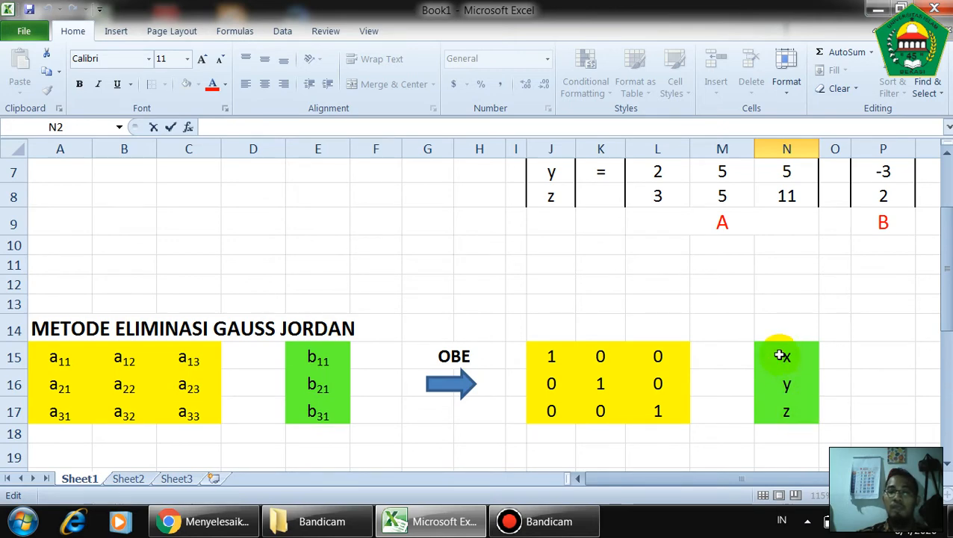
{"action": "scroll", "coordinate": [341, 234], "scroll_direction": "up", "scroll_amount": 2}
{"action": "scroll", "coordinate": [551, 325], "scroll_direction": "down", "scroll_amount": 3}
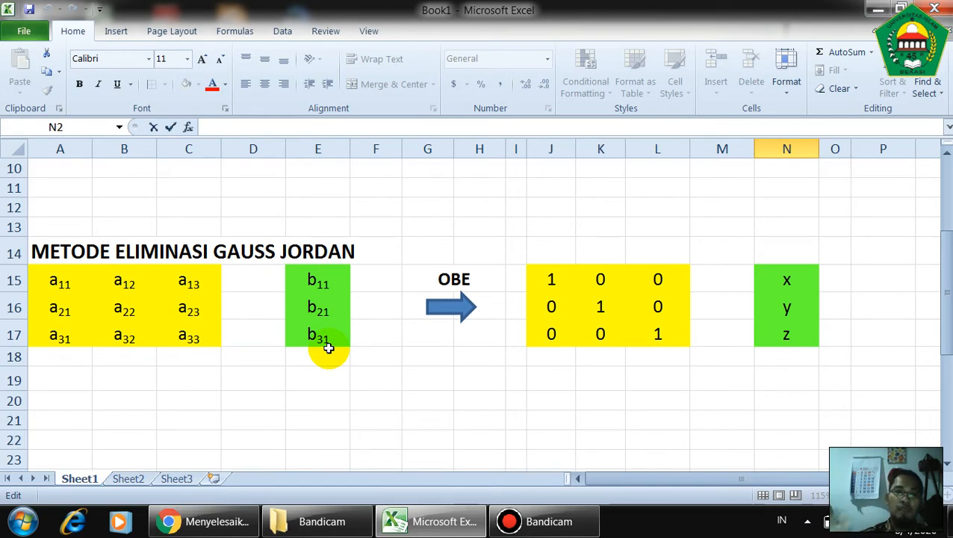
{"action": "scroll", "coordinate": [245, 270], "scroll_direction": "up", "scroll_amount": 3}
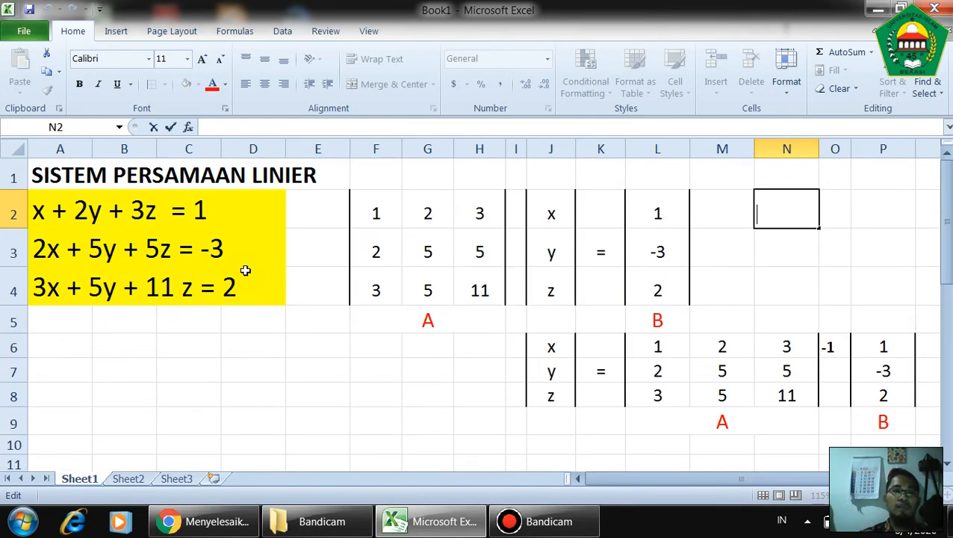
Enter the row labels B1, B2 and B3 in cells A19 to A21 below the Gauss Jordan scheme
{"action": "scroll", "coordinate": [299, 247], "scroll_direction": "down", "scroll_amount": 4}
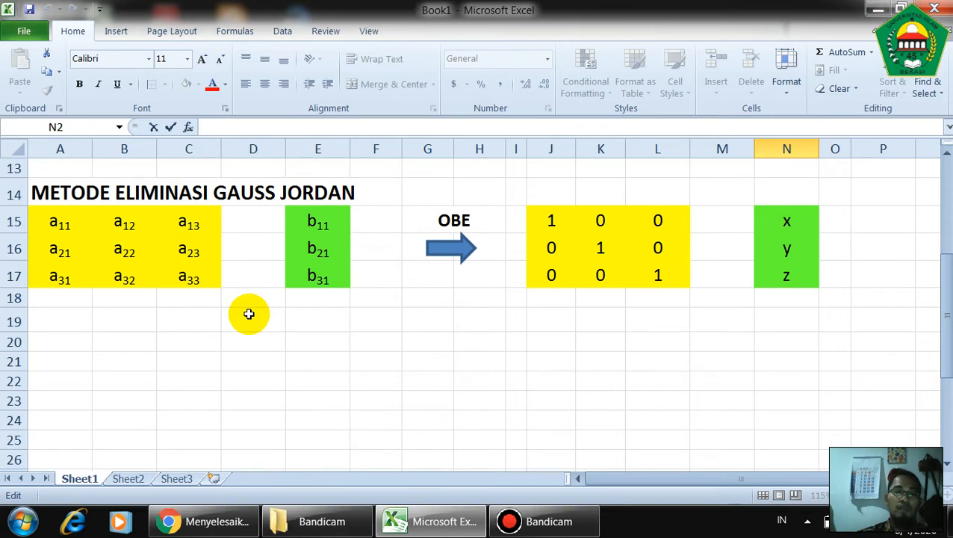
{"action": "left_click", "coordinate": [75, 323]}
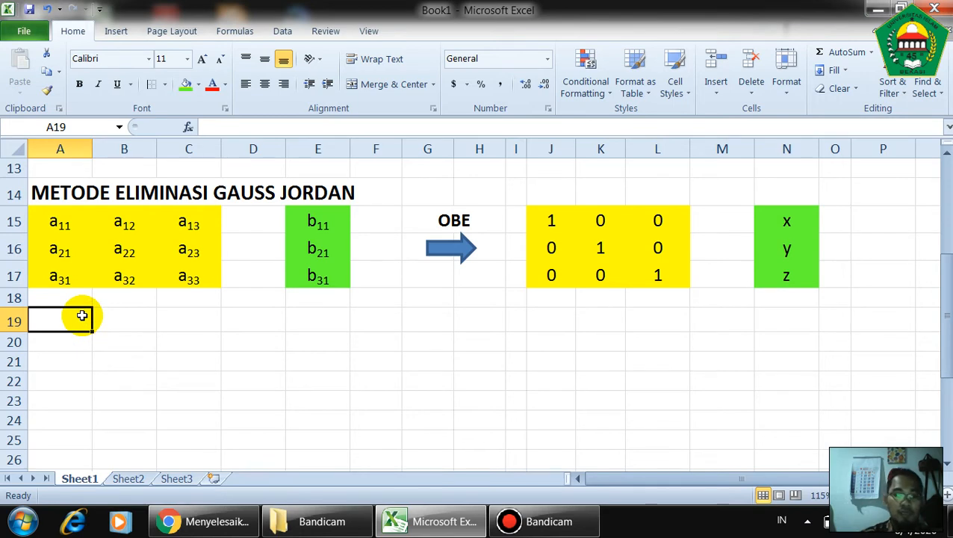
{"action": "type", "text": "b1"}
{"action": "key", "text": "BackSpace"}
{"action": "key", "text": "BackSpace"}
{"action": "type", "text": "B1"}
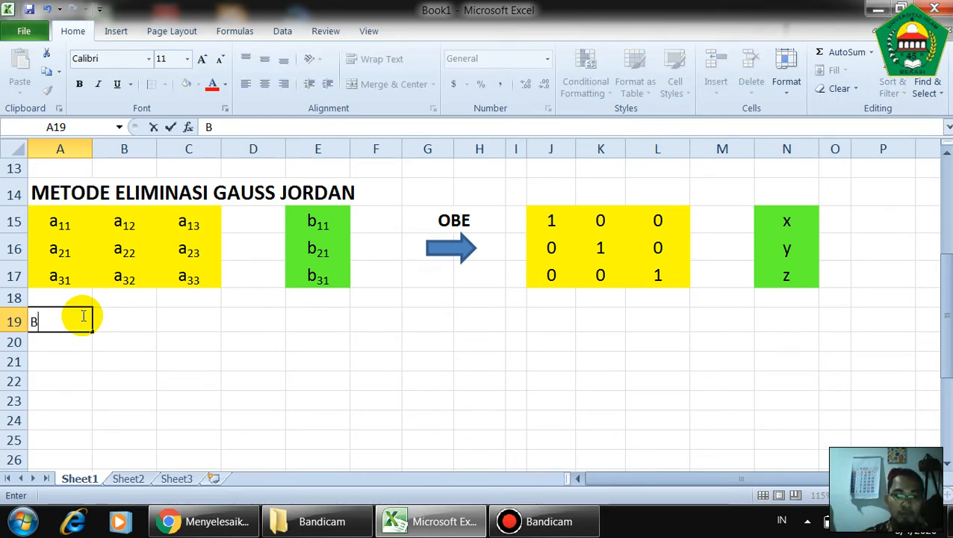
{"action": "key", "text": "Return"}
{"action": "type", "text": "B2"}
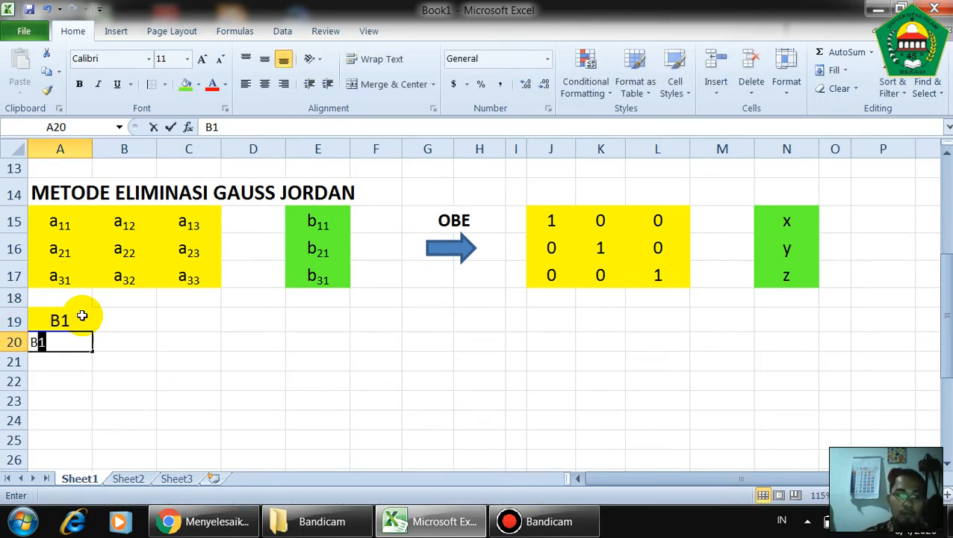
{"action": "key", "text": "Return"}
{"action": "type", "text": "B3"}
{"action": "key", "text": "Return"}
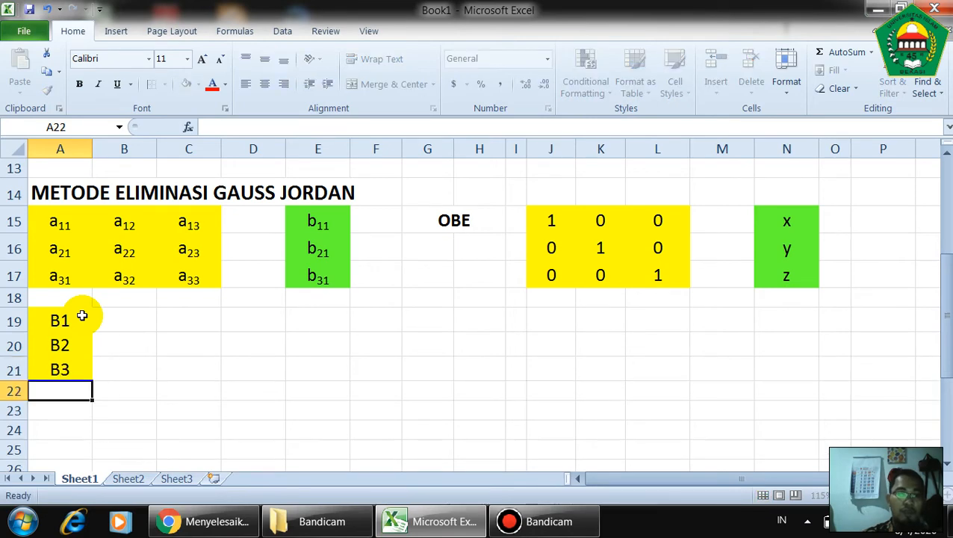
Copy the coefficient matrix A from F2:H4 into the cells starting at B19
{"action": "scroll", "coordinate": [283, 373], "scroll_direction": "up", "scroll_amount": 4}
{"action": "left_click_drag", "start_coordinate": [376, 214], "coordinate": [467, 284]}
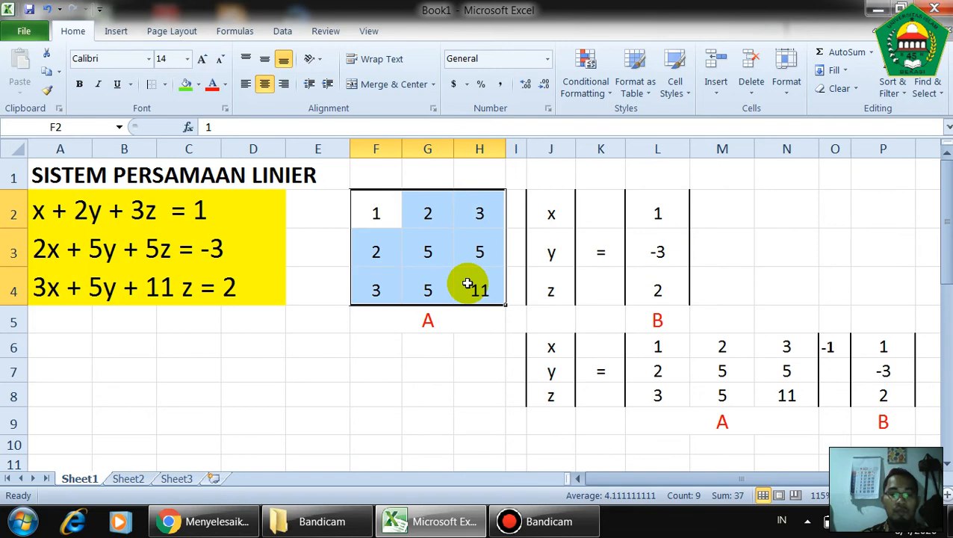
{"action": "key", "text": "ctrl+c"}
{"action": "scroll", "coordinate": [302, 366], "scroll_direction": "down", "scroll_amount": 4}
{"action": "left_click", "coordinate": [123, 319]}
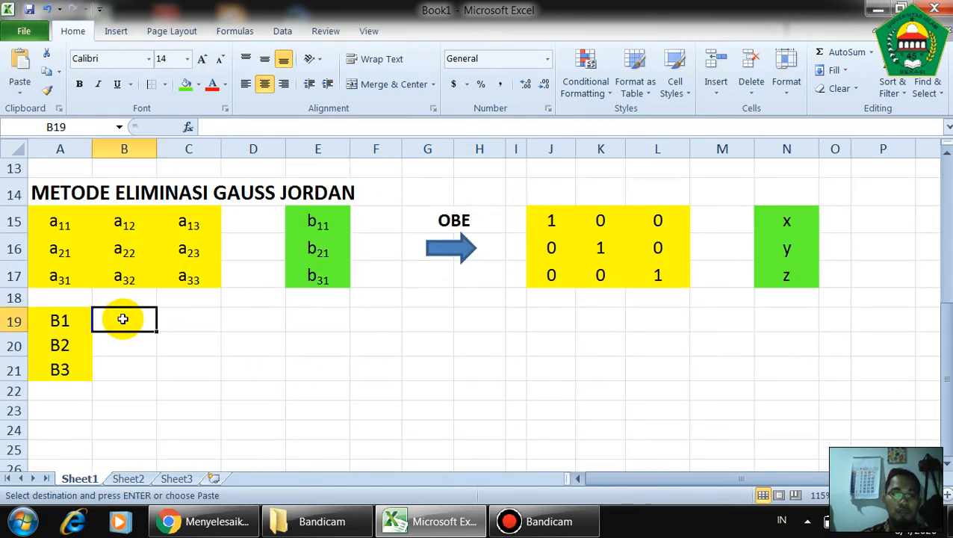
{"action": "key", "text": "ctrl+v"}
Copy the constants of vector B from L2:L4 into the column starting at E19
{"action": "scroll", "coordinate": [358, 340], "scroll_direction": "up", "scroll_amount": 4}
{"action": "left_click_drag", "start_coordinate": [667, 209], "coordinate": [673, 272]}
{"action": "key", "text": "ctrl+c"}
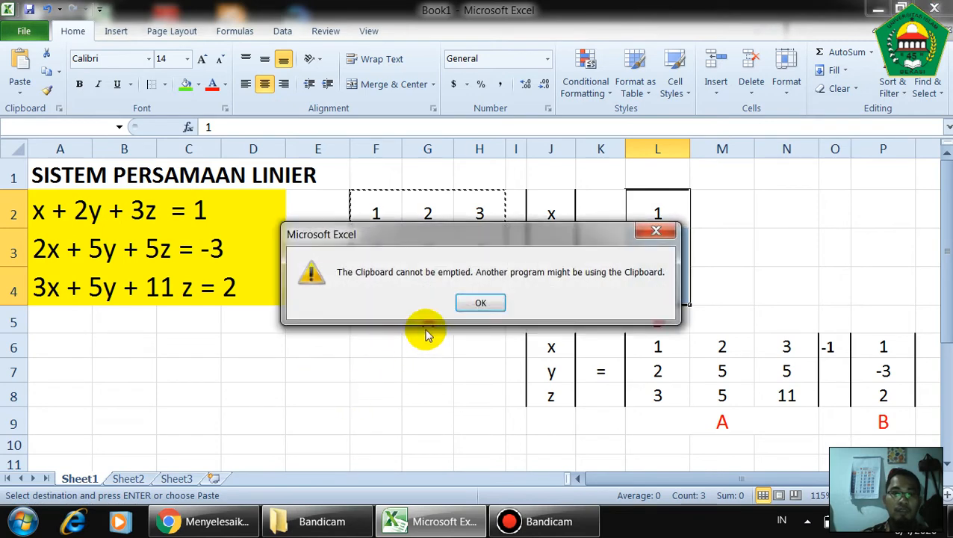
{"action": "left_click", "coordinate": [485, 302]}
{"action": "scroll", "coordinate": [387, 336], "scroll_direction": "down", "scroll_amount": 6}
{"action": "scroll", "coordinate": [331, 244], "scroll_direction": "up", "scroll_amount": 1}
{"action": "left_click", "coordinate": [323, 246]}
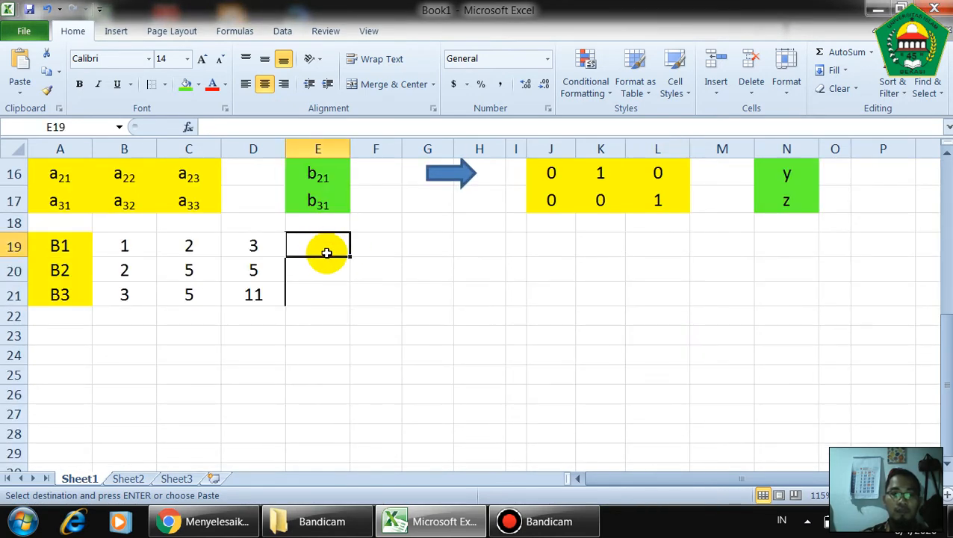
{"action": "key", "text": "ctrl+v"}
{"action": "left_click", "coordinate": [440, 314]}
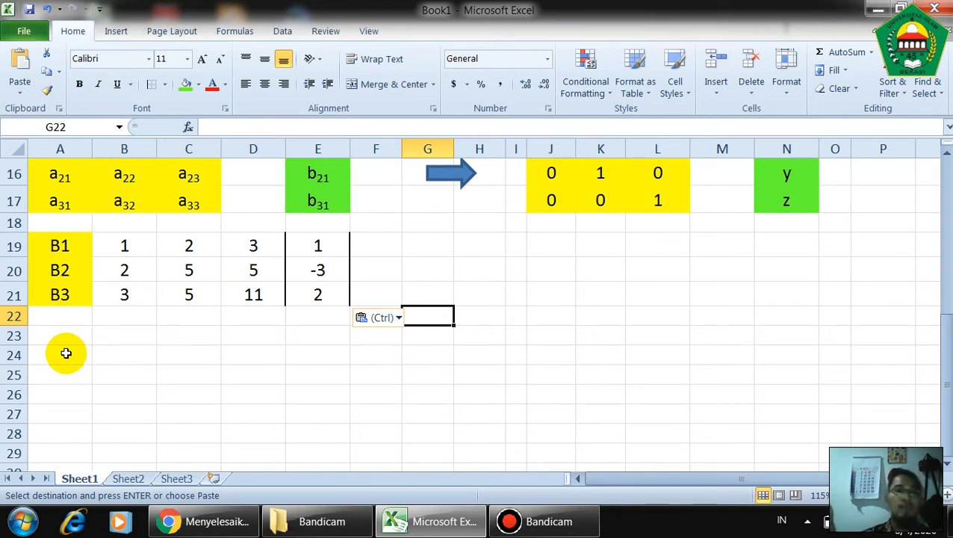
Enter the row label B1 in cell A23 to start the next elimination stage
{"action": "left_click", "coordinate": [69, 330]}
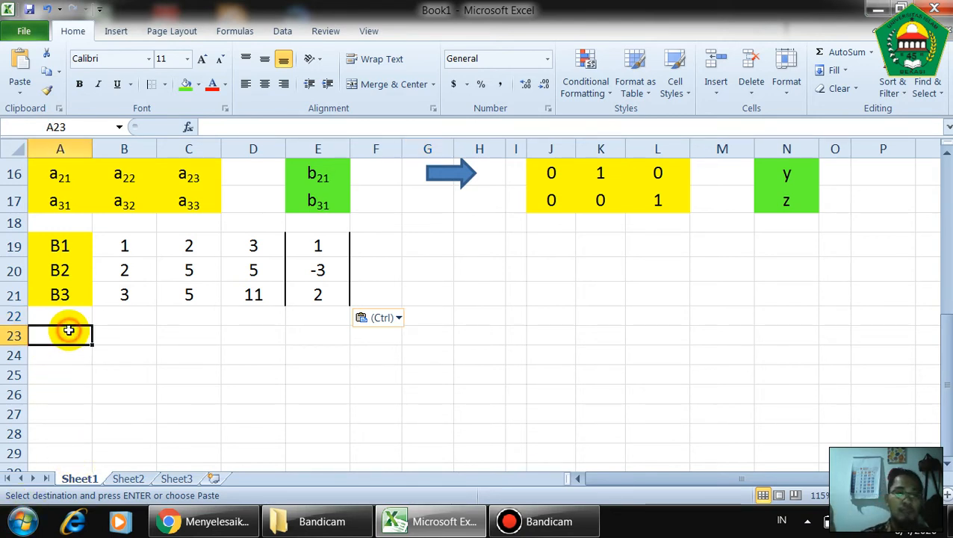
{"action": "scroll", "coordinate": [560, 257], "scroll_direction": "up", "scroll_amount": 1}
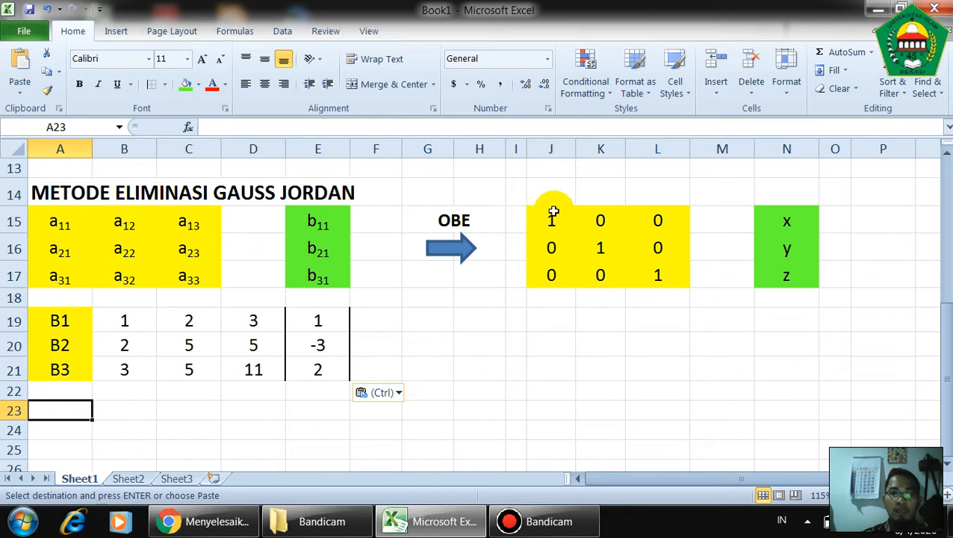
{"action": "left_click", "coordinate": [119, 323]}
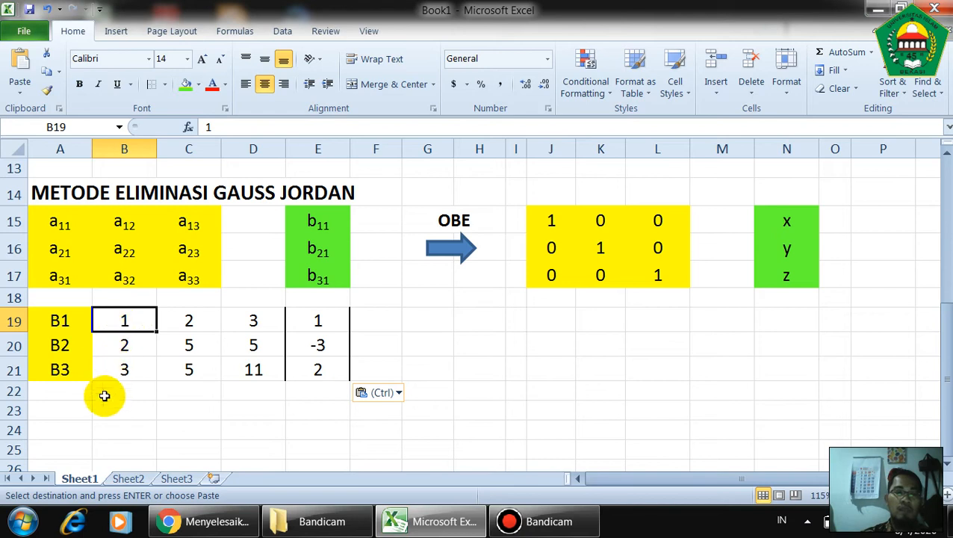
{"action": "left_click", "coordinate": [84, 408]}
{"action": "key", "text": "Return"}
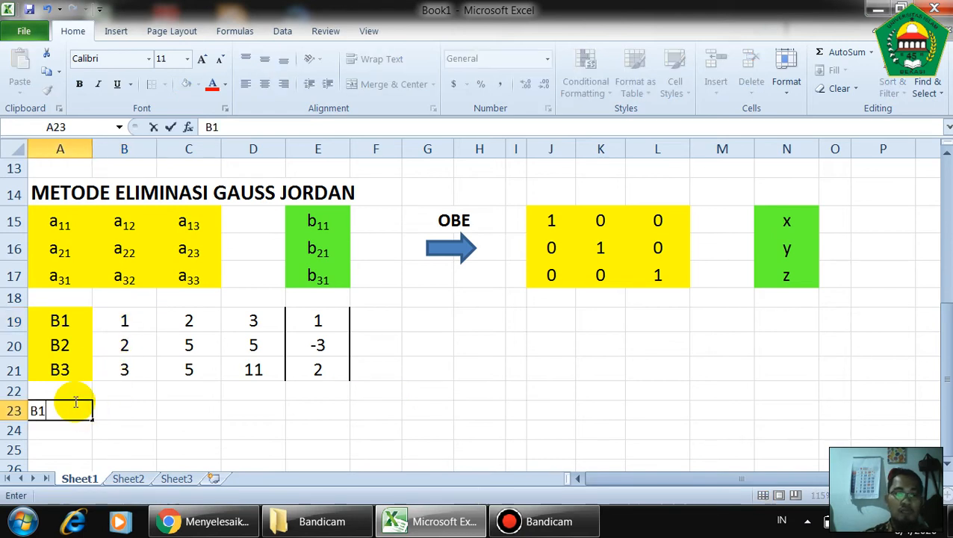
{"action": "key", "text": "Return"}
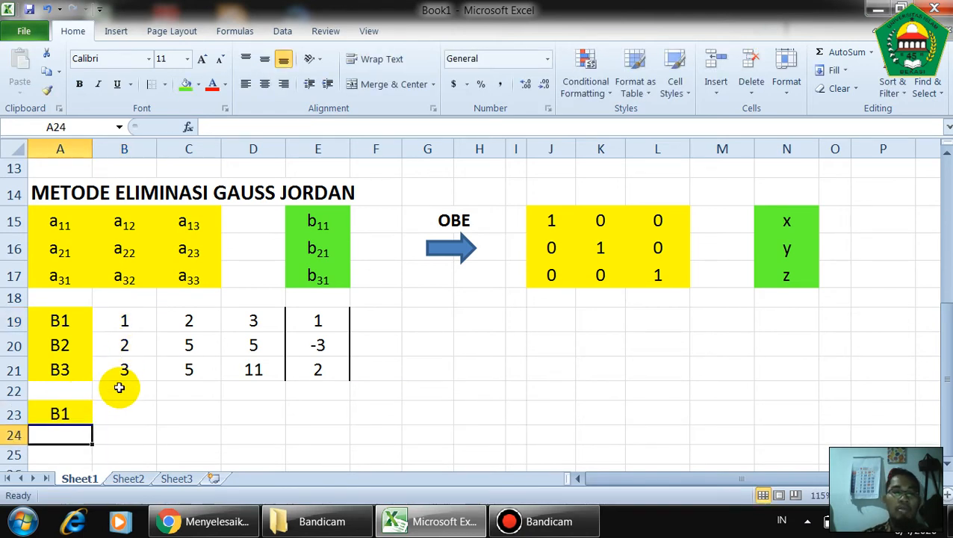
Examine the off-diagonal coefficients of the augmented matrix in B19:D21, column by column
{"action": "scroll", "coordinate": [118, 386], "scroll_direction": "down", "scroll_amount": 1}
{"action": "left_click", "coordinate": [105, 274]}
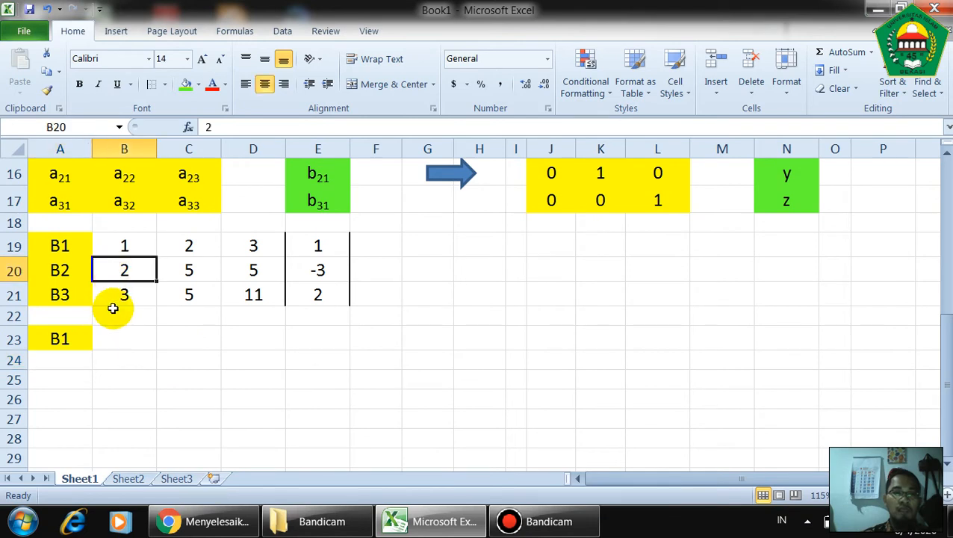
{"action": "scroll", "coordinate": [102, 324], "scroll_direction": "up", "scroll_amount": 1}
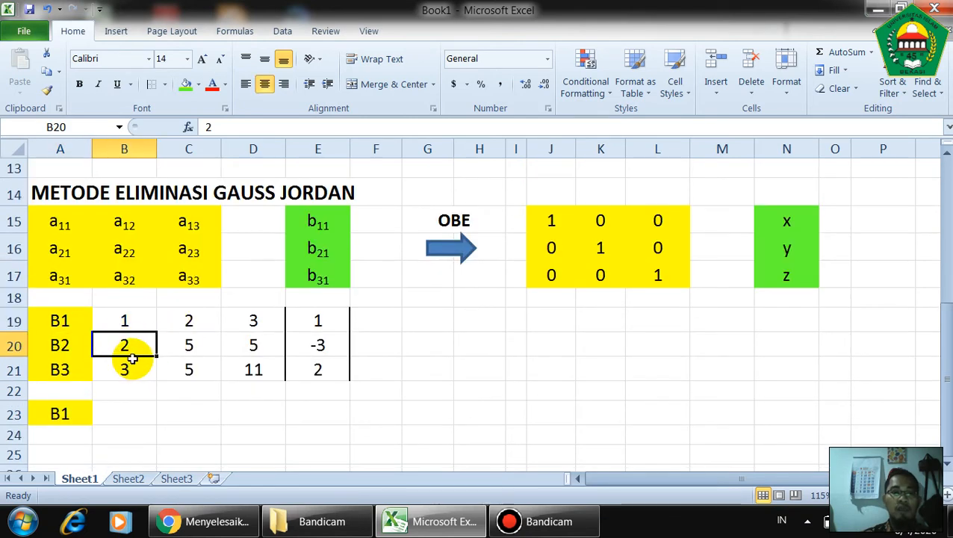
{"action": "left_click", "coordinate": [160, 389]}
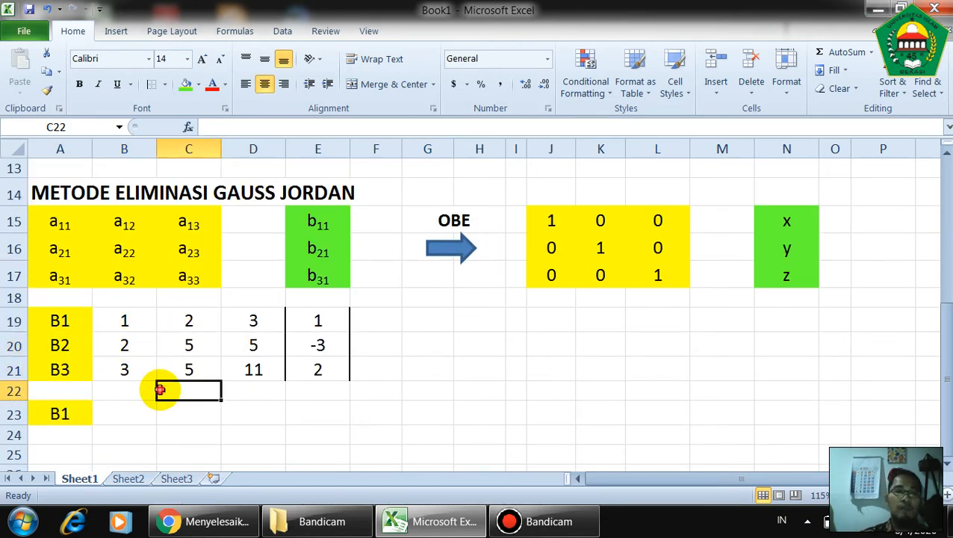
{"action": "left_click", "coordinate": [122, 342]}
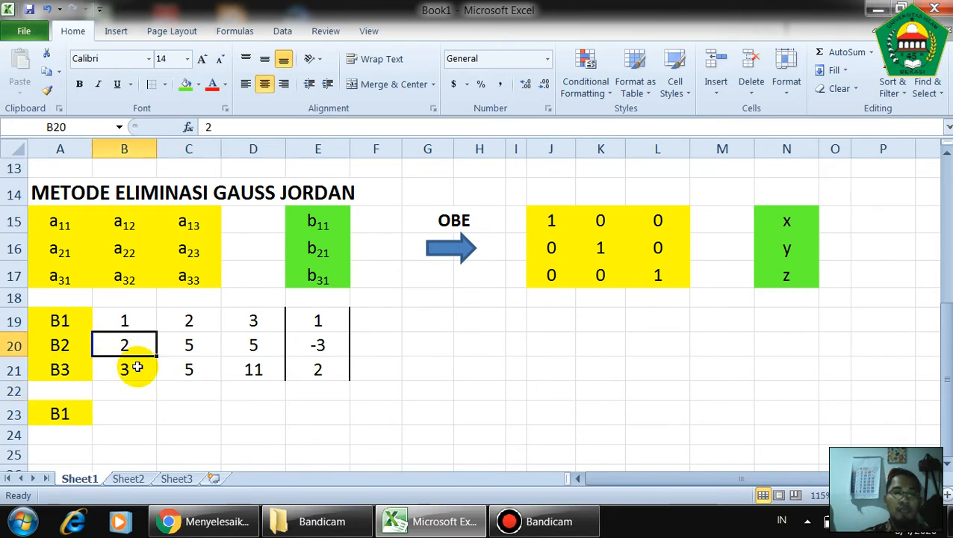
{"action": "left_click", "coordinate": [112, 373]}
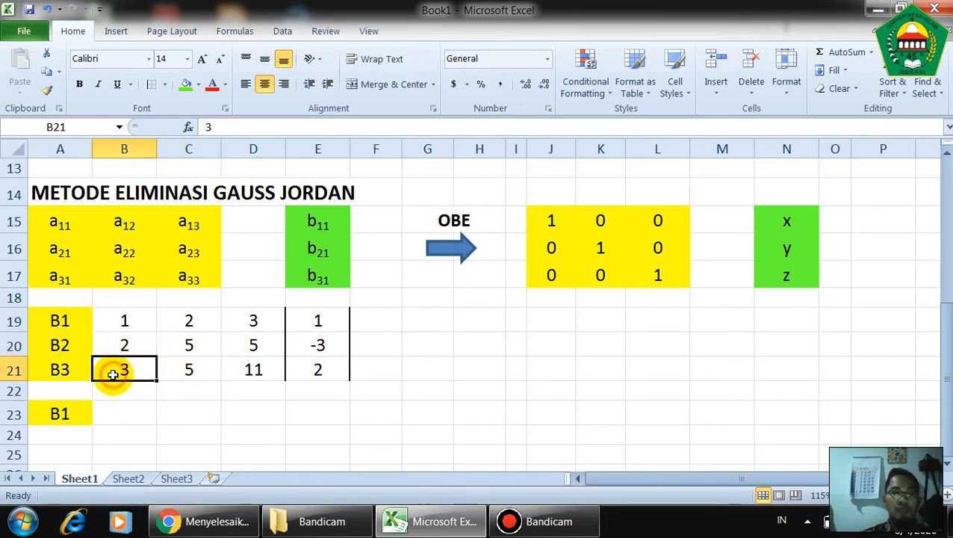
{"action": "mouse_move", "coordinate": [123, 340]}
{"action": "left_mouse_down"}
{"action": "mouse_move", "coordinate": [123, 361]}
{"action": "mouse_move", "coordinate": [124, 347]}
{"action": "left_mouse_up"}
{"action": "left_click", "coordinate": [127, 362]}
{"action": "left_click", "coordinate": [129, 340]}
{"action": "left_click", "coordinate": [131, 363]}
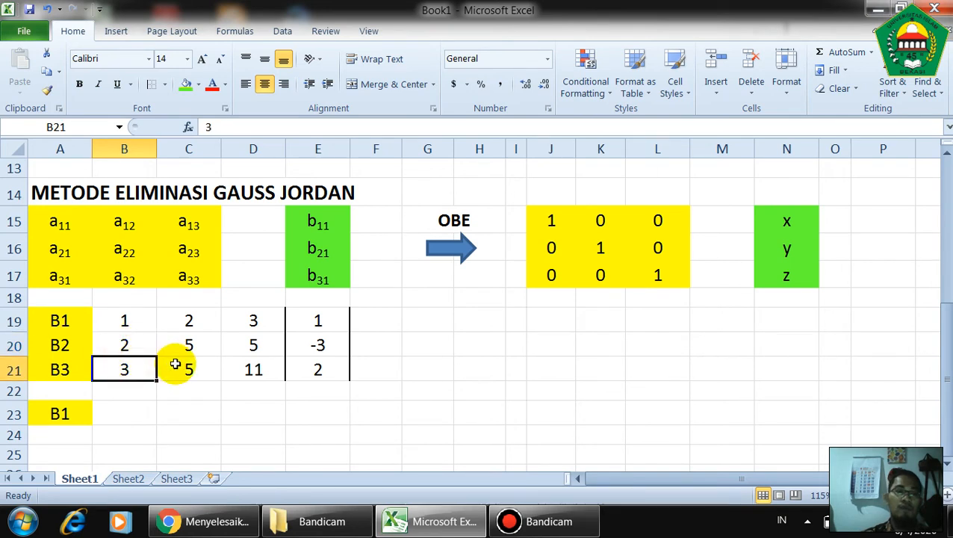
{"action": "left_click", "coordinate": [133, 342]}
{"action": "left_click", "coordinate": [139, 366]}
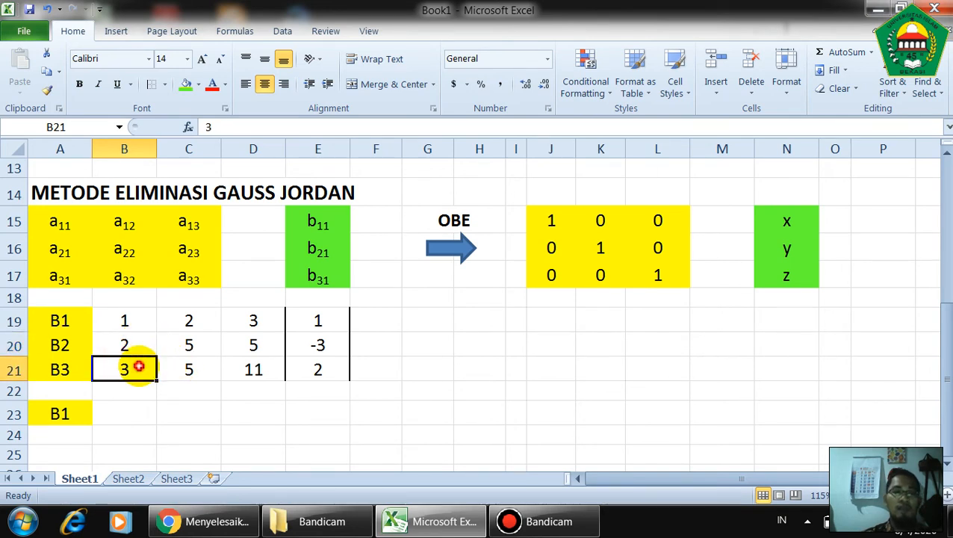
{"action": "left_click", "coordinate": [200, 370]}
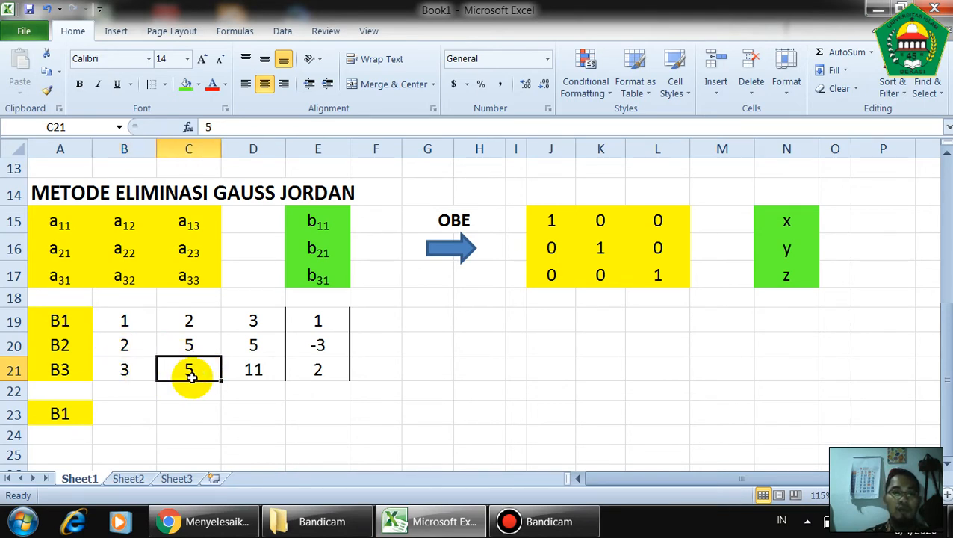
{"action": "left_click", "coordinate": [196, 321]}
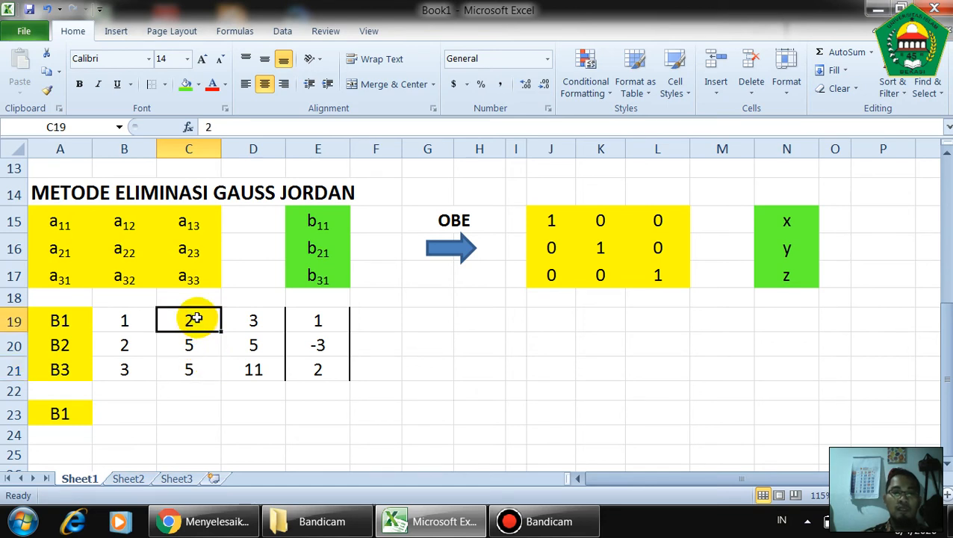
{"action": "left_click", "coordinate": [256, 319]}
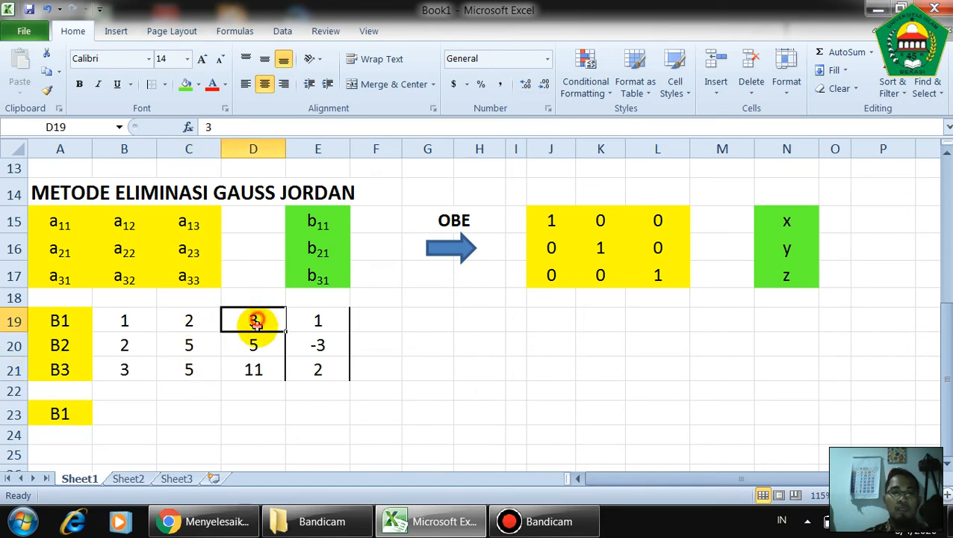
{"action": "left_click", "coordinate": [254, 341]}
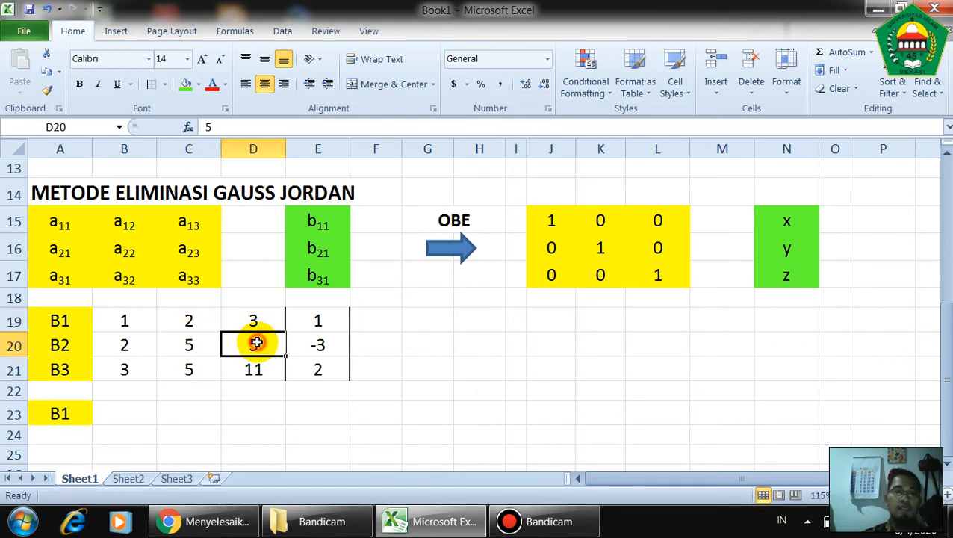
Enter the row operation labels B2-2B1 in A24 and B3-3B1 in A25
{"action": "left_click", "coordinate": [73, 435]}
{"action": "type", "text": "B1"}
{"action": "key", "text": "BackSpace"}
{"action": "type", "text": "2"}
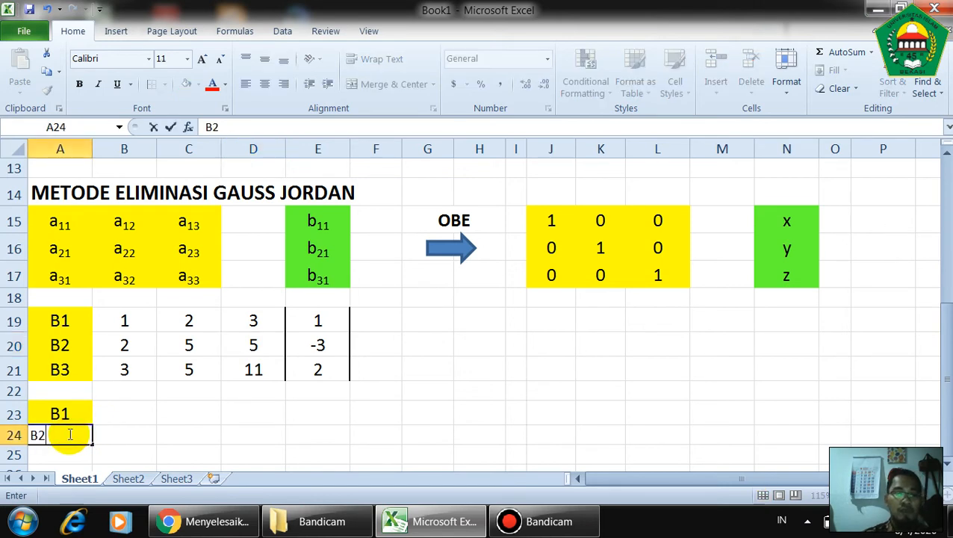
{"action": "type", "text": "-2B1"}
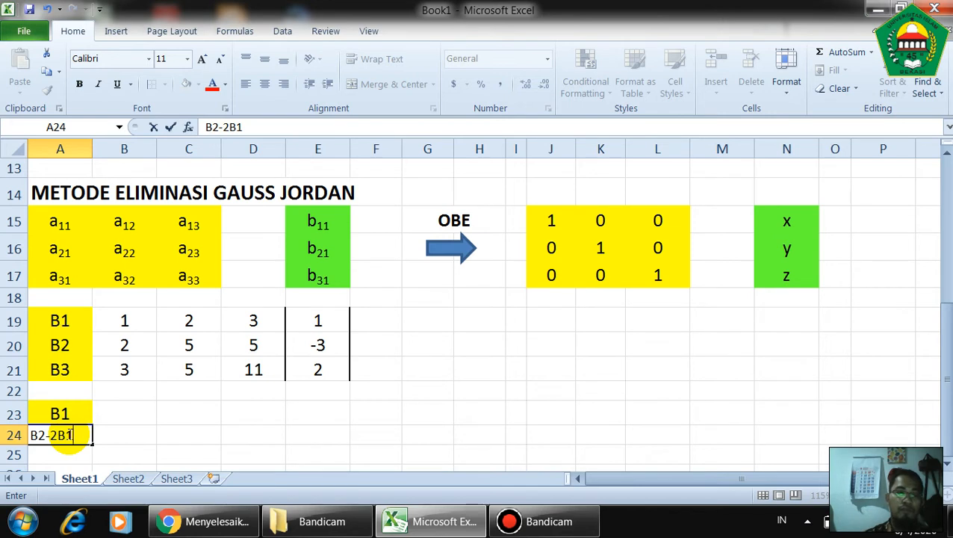
{"action": "key", "text": "Return"}
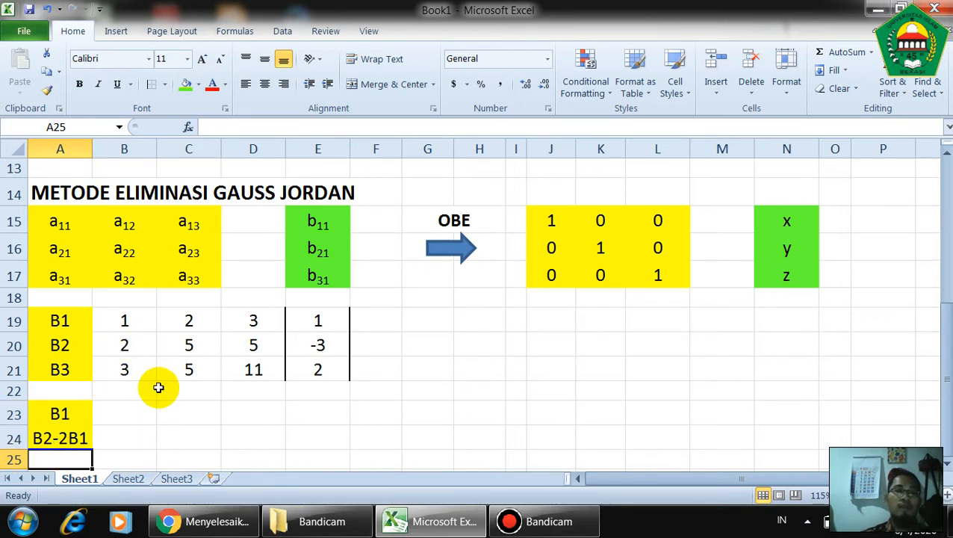
{"action": "scroll", "coordinate": [156, 372], "scroll_direction": "down", "scroll_amount": 1}
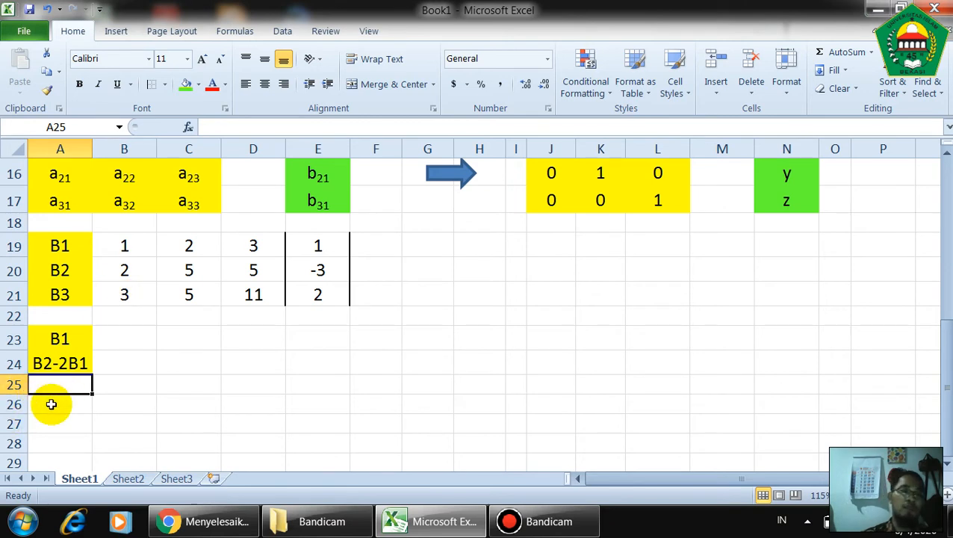
{"action": "type", "text": "B3-3B1"}
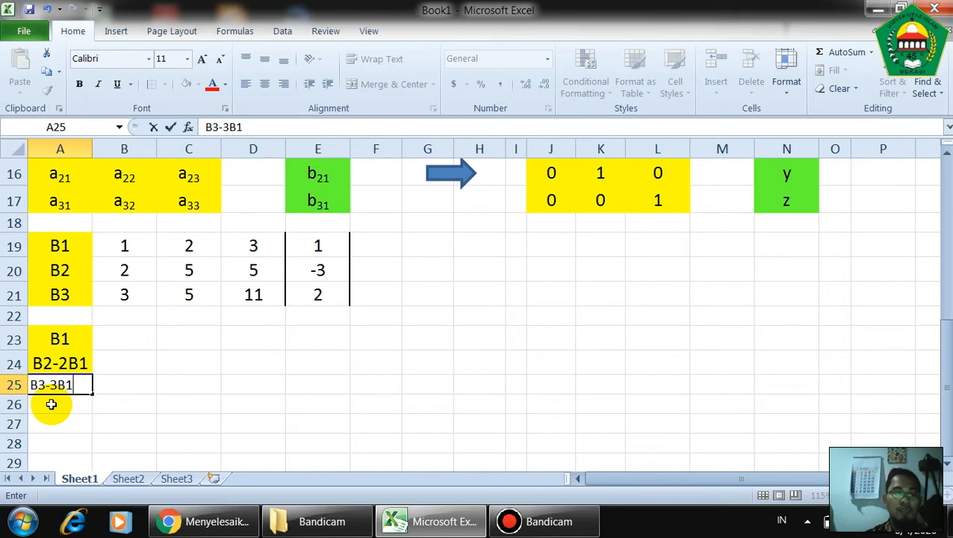
{"action": "key", "text": "Return"}
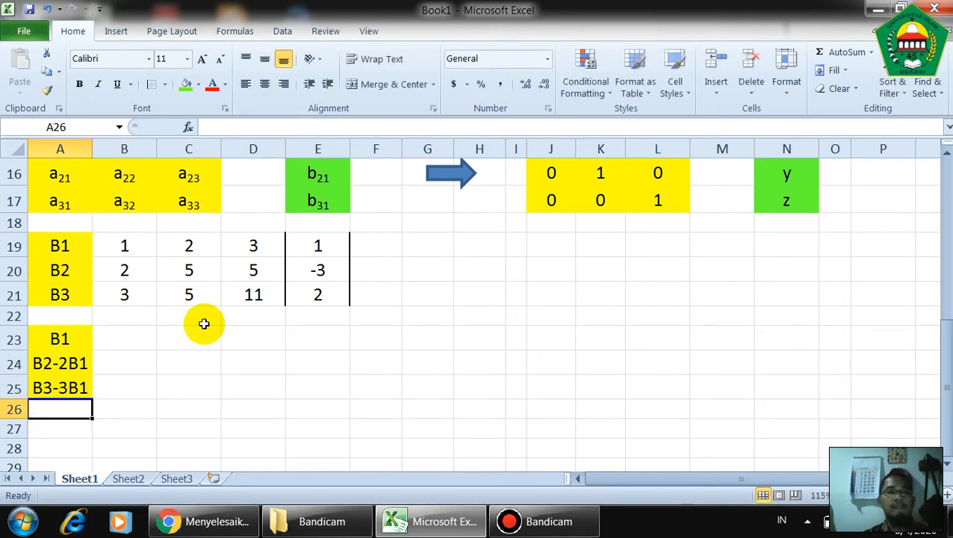
Copy the first augmented-matrix row from B19:E19 into the row starting at B23
{"action": "left_click_drag", "start_coordinate": [136, 245], "coordinate": [313, 239]}
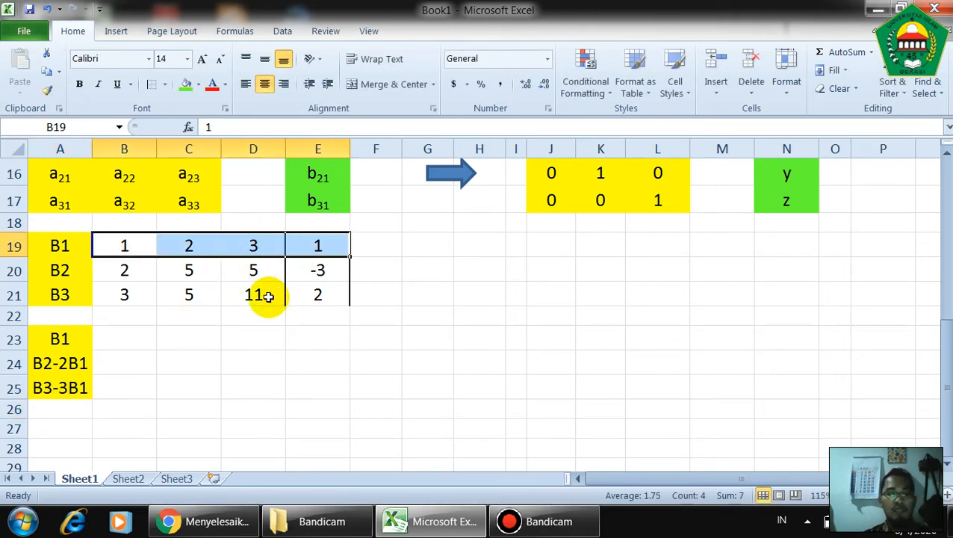
{"action": "key", "text": "ctrl+c"}
{"action": "left_click", "coordinate": [131, 338]}
{"action": "key", "text": "ctrl+v"}
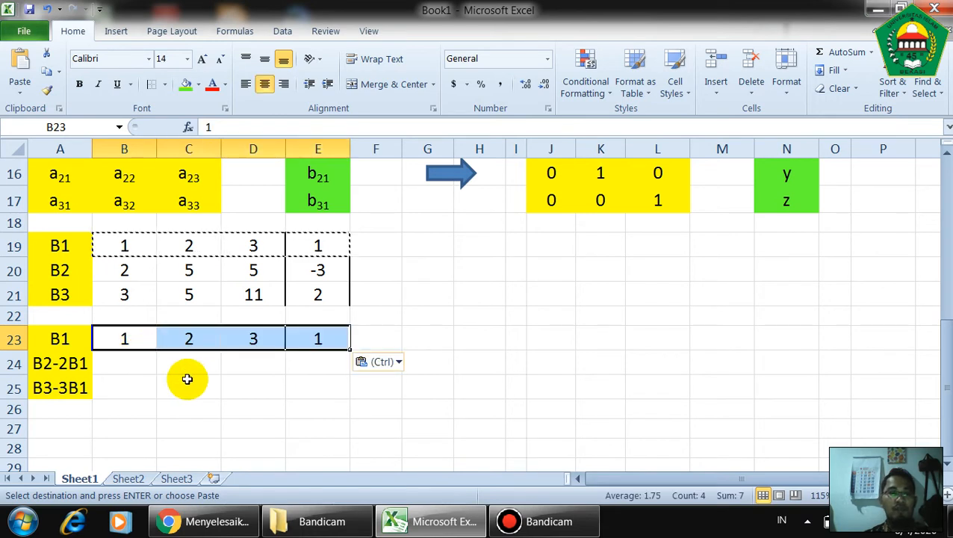
Compute the B2-2B1 row by entering =B20-2*B19 in B24 and filling it across to E24
{"action": "left_click", "coordinate": [125, 358]}
{"action": "type", "text": "="}
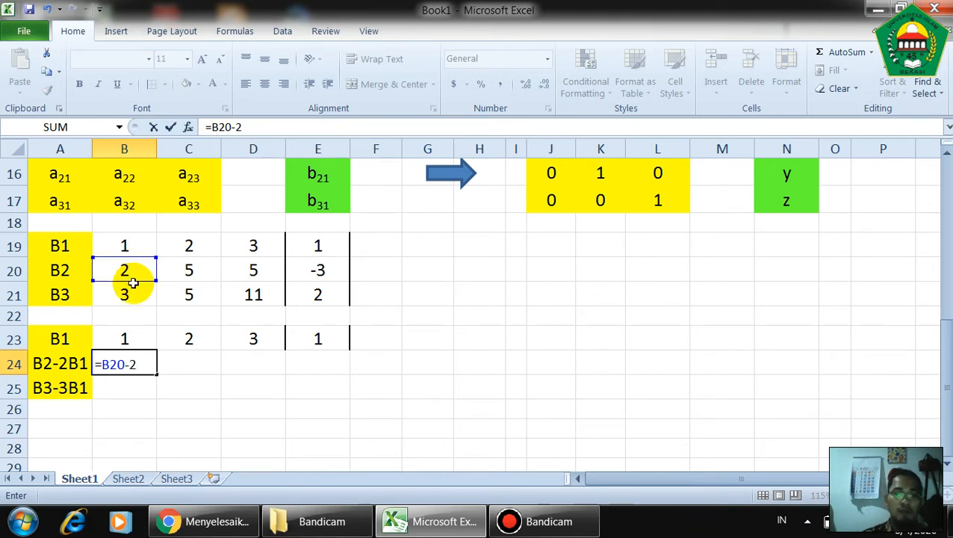
{"action": "type", "text": "-2*"}
{"action": "left_click", "coordinate": [112, 251]}
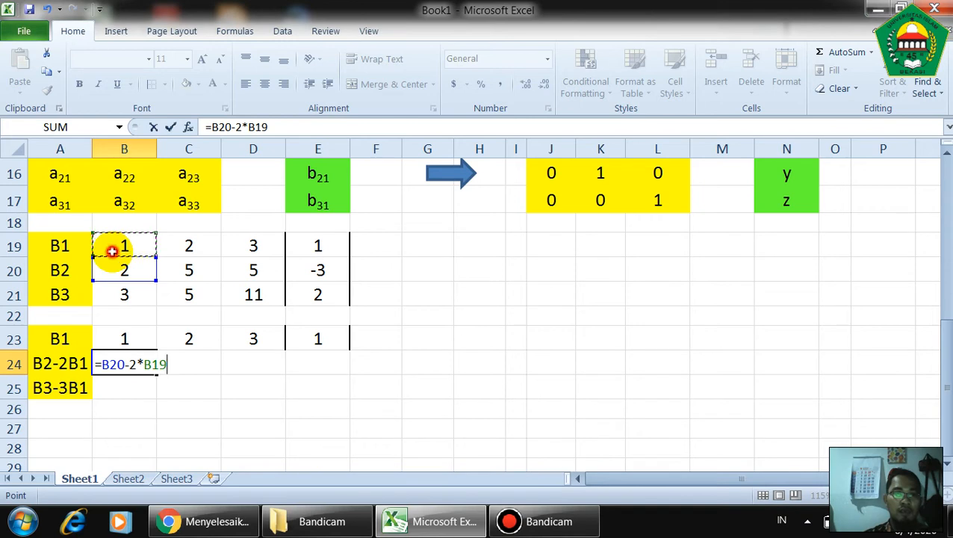
{"action": "key", "text": "Return"}
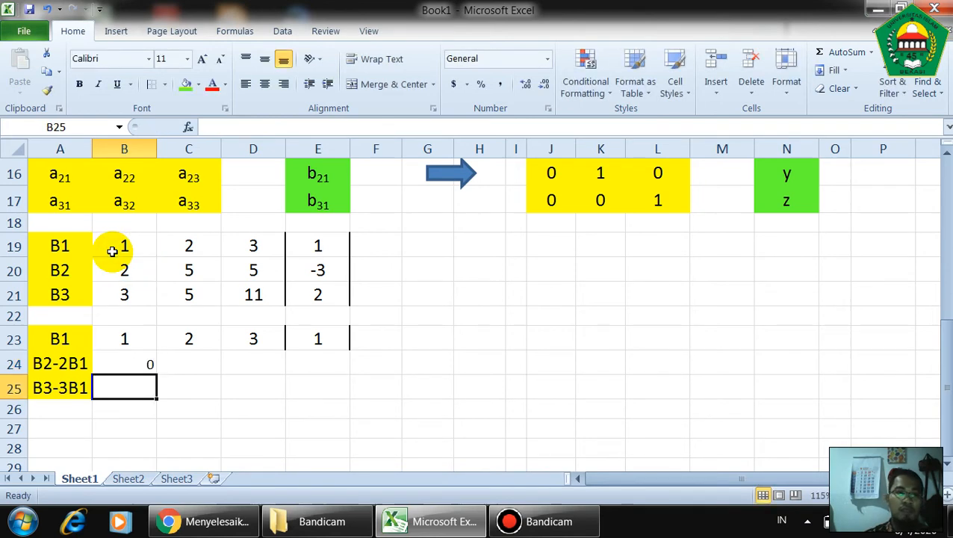
{"action": "left_click", "coordinate": [151, 364]}
{"action": "left_click_drag", "start_coordinate": [158, 373], "coordinate": [359, 378]}
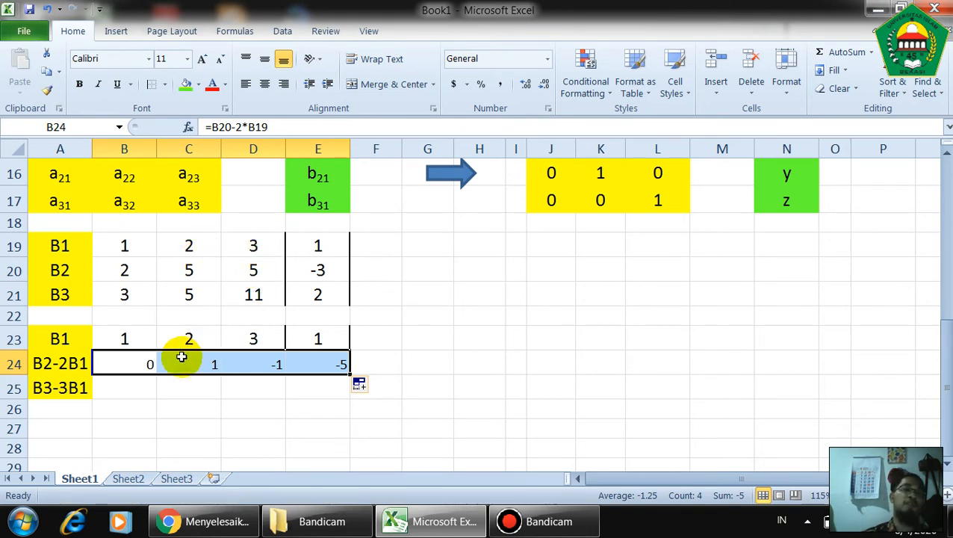
Compute the B3-3B1 row by entering =B21-3*B19 in B25 and filling it across to E25
{"action": "left_click", "coordinate": [136, 387]}
{"action": "type", "text": "="}
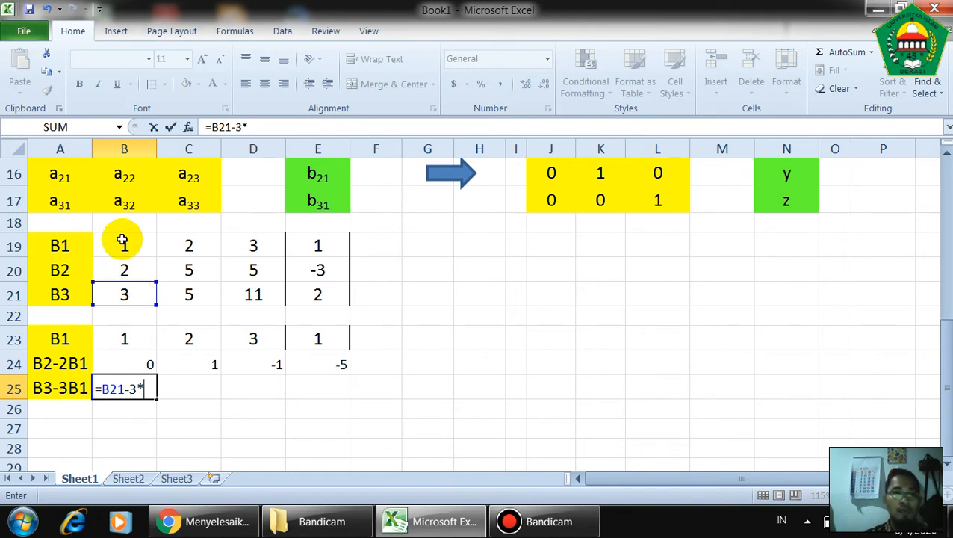
{"action": "key", "text": "Return"}
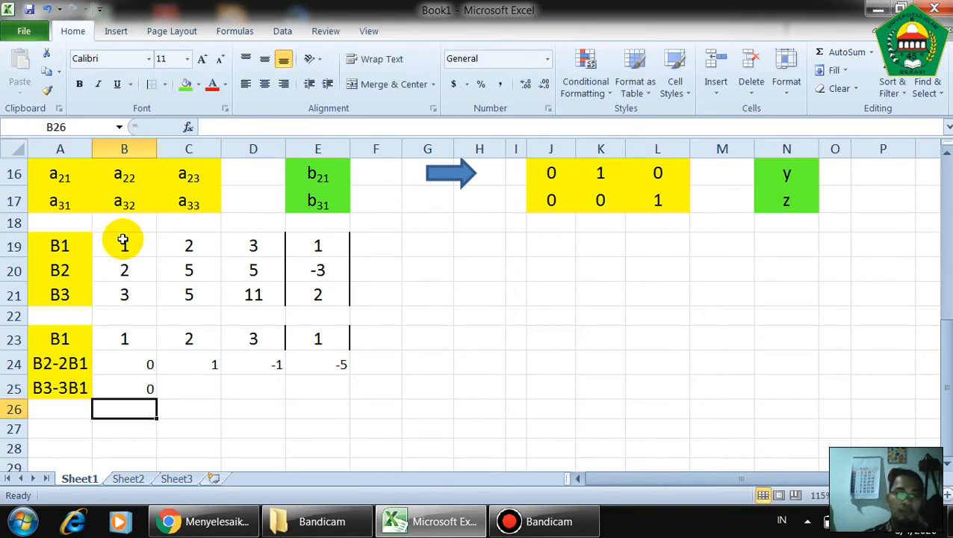
{"action": "left_click", "coordinate": [142, 384]}
{"action": "left_click_drag", "start_coordinate": [159, 401], "coordinate": [348, 392]}
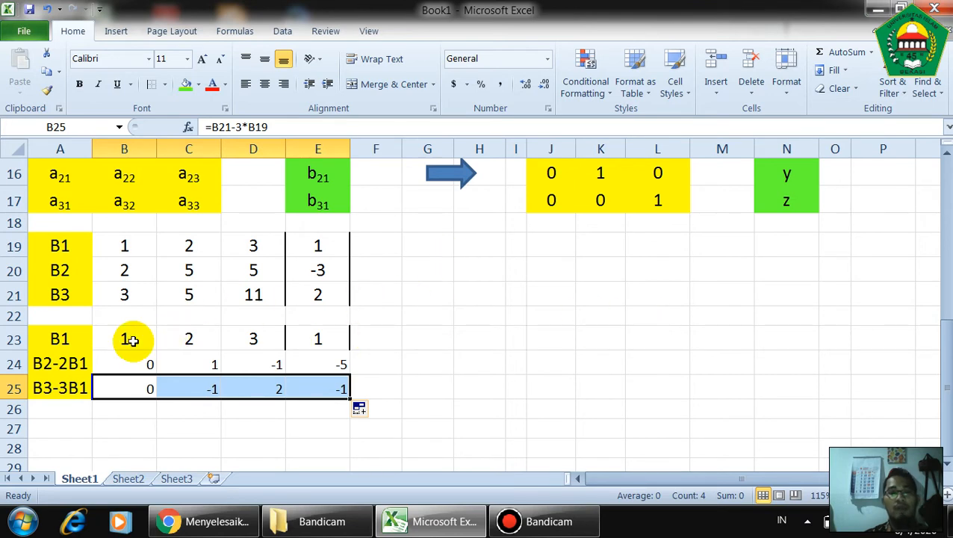
Examine the entries below the diagonal in columns B and C of rows 24 and 25
{"action": "left_click_drag", "start_coordinate": [120, 358], "coordinate": [129, 384]}
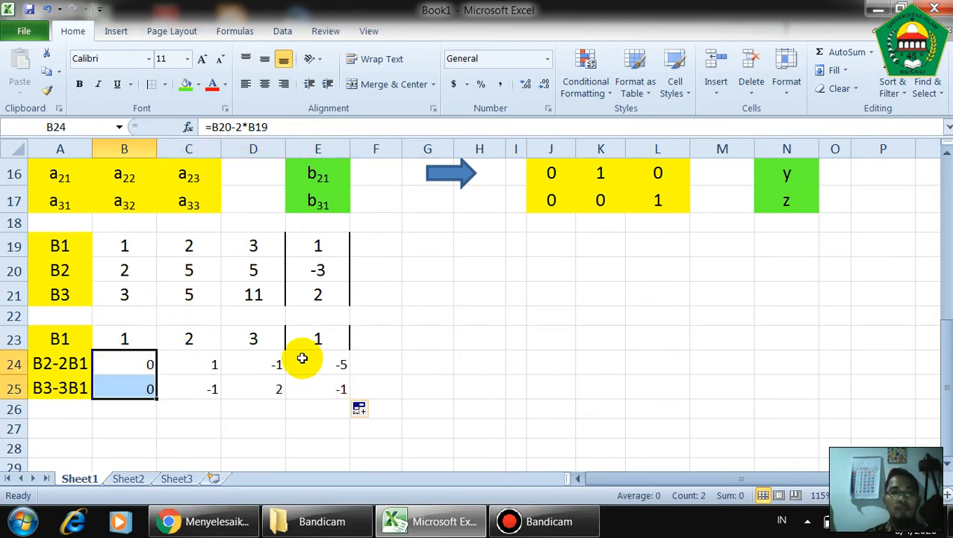
{"action": "left_click", "coordinate": [587, 342]}
{"action": "left_click", "coordinate": [215, 384]}
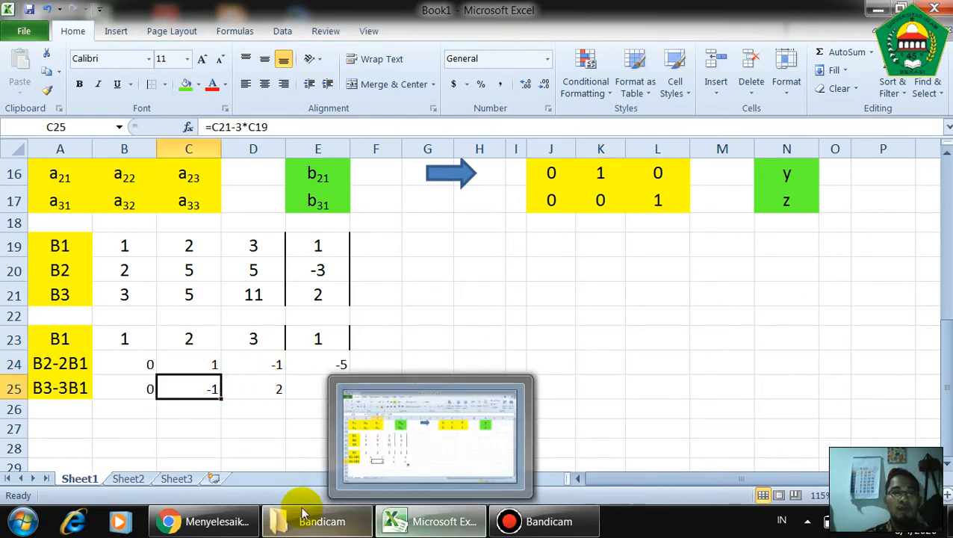
{"action": "scroll", "coordinate": [139, 452], "scroll_direction": "down", "scroll_amount": 1}
{"action": "left_click", "coordinate": [145, 291]}
{"action": "left_click", "coordinate": [144, 310]}
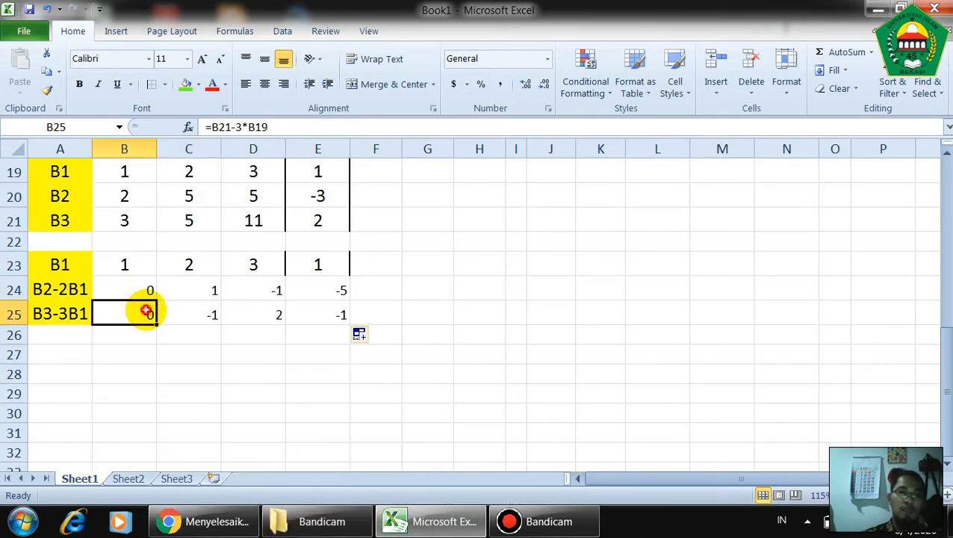
{"action": "left_click", "coordinate": [211, 313]}
Enter the next stage's row labels B1, B2 and B3+B2 in cells A27 to A29
{"action": "left_click", "coordinate": [82, 356]}
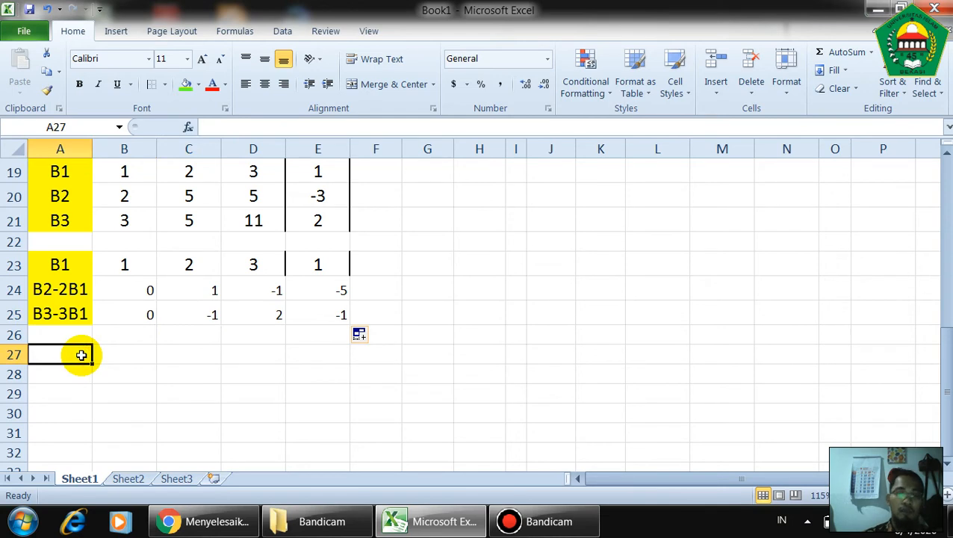
{"action": "type", "text": "B1"}
{"action": "key", "text": "Return"}
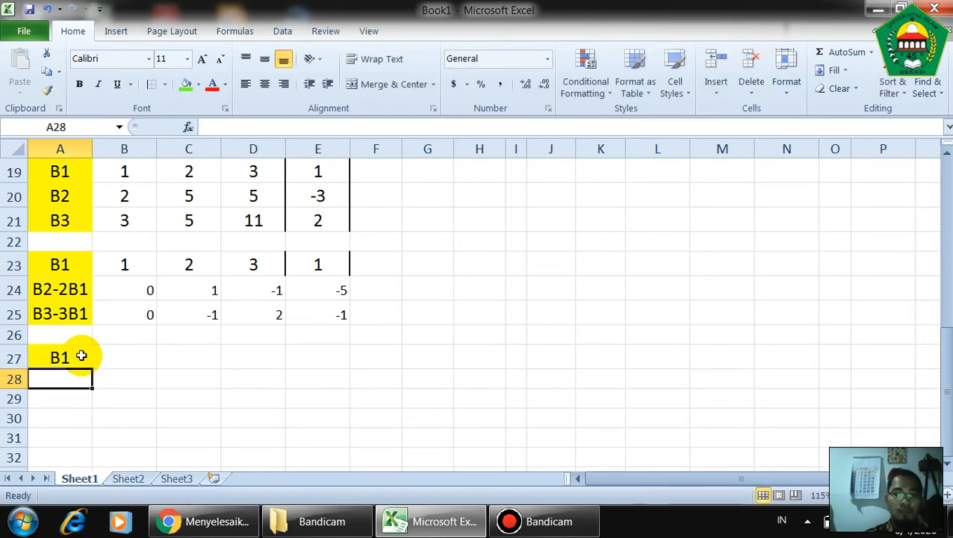
{"action": "type", "text": "B2"}
{"action": "key", "text": "Return"}
{"action": "type", "text": "B"}
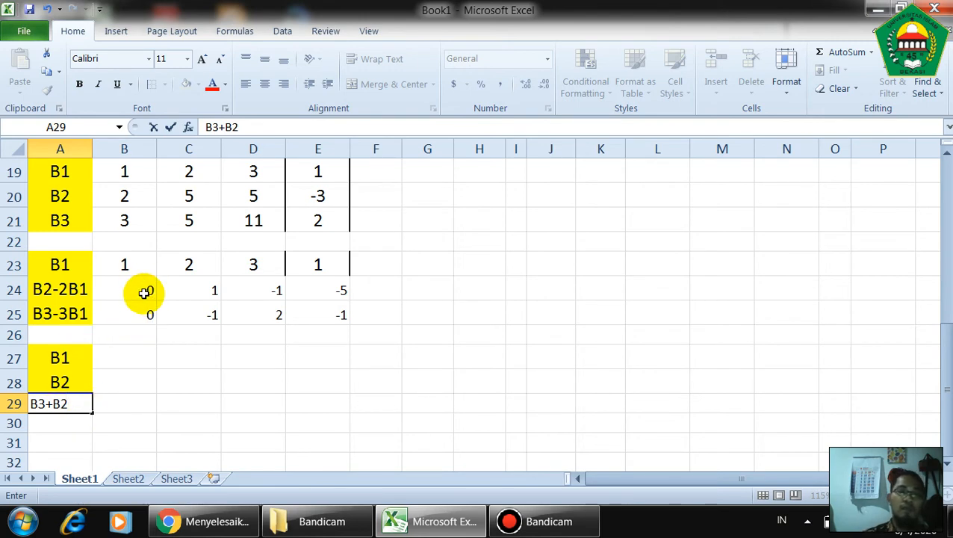
{"action": "key", "text": "Return"}
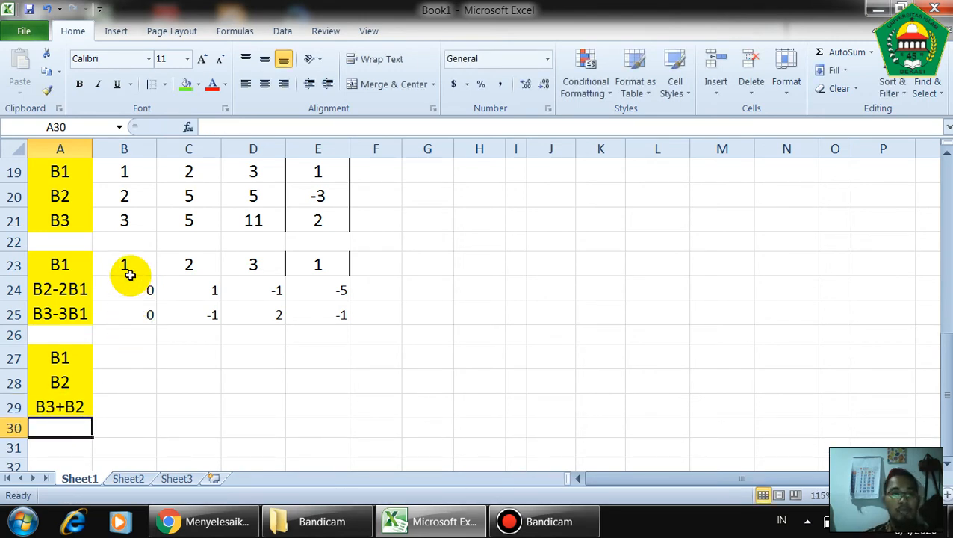
Copy the rows in B23:E24 into B27:E28 as values only, undoing the regular paste
{"action": "left_click", "coordinate": [132, 262]}
{"action": "mouse_move", "coordinate": [71, 362]}
{"action": "left_mouse_down"}
{"action": "mouse_move", "coordinate": [64, 357]}
{"action": "mouse_move", "coordinate": [68, 375]}
{"action": "left_mouse_up"}
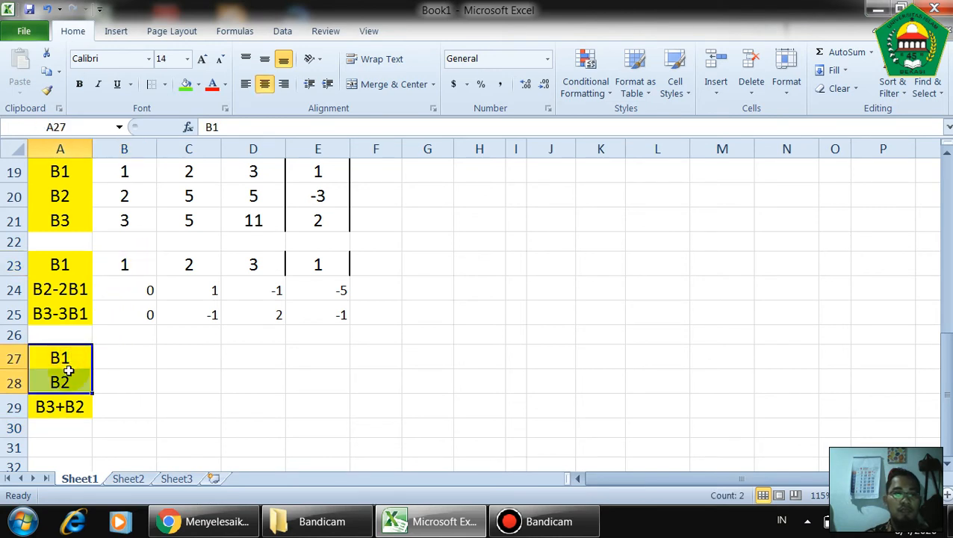
{"action": "left_click_drag", "start_coordinate": [119, 269], "coordinate": [287, 286]}
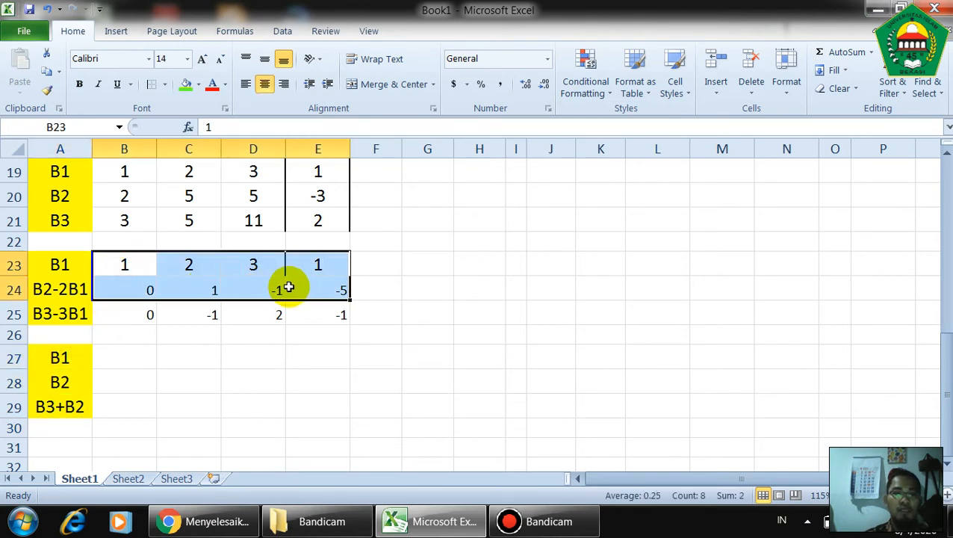
{"action": "key", "text": "ctrl+c"}
{"action": "left_click", "coordinate": [129, 357]}
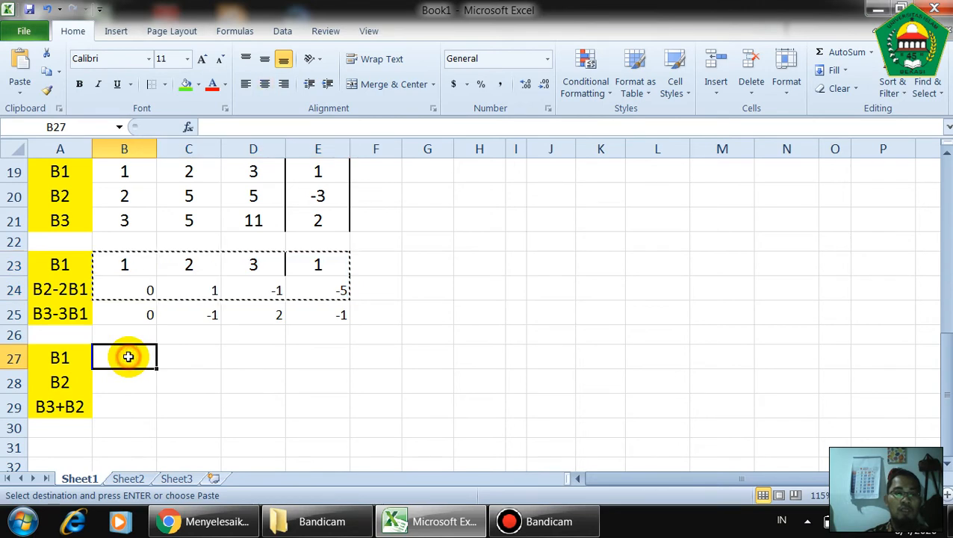
{"action": "left_click", "coordinate": [18, 71]}
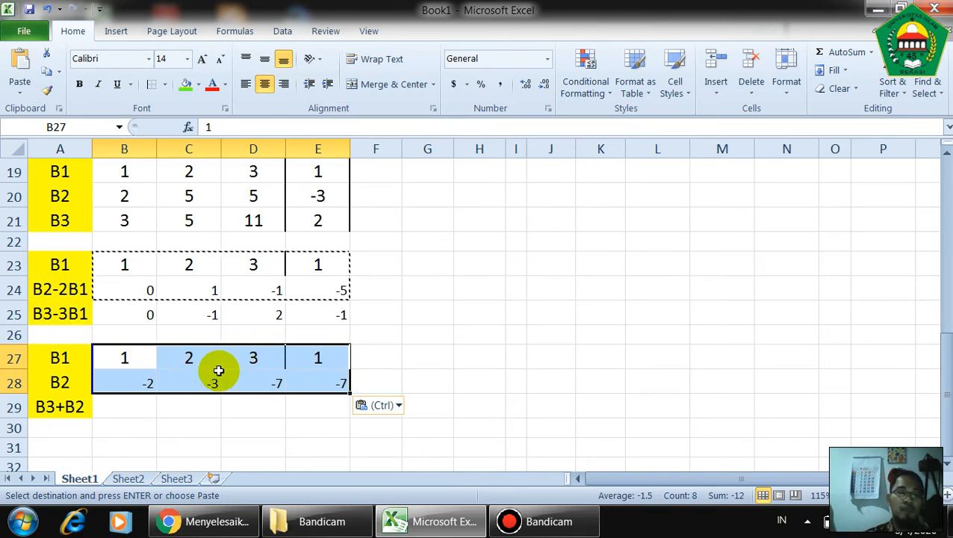
{"action": "key", "text": "ctrl+z"}
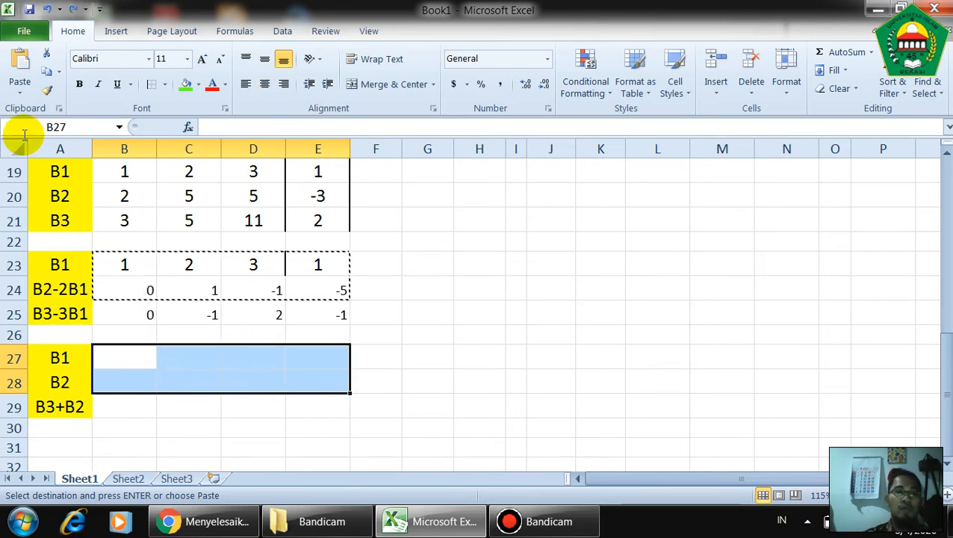
{"action": "left_click", "coordinate": [18, 92]}
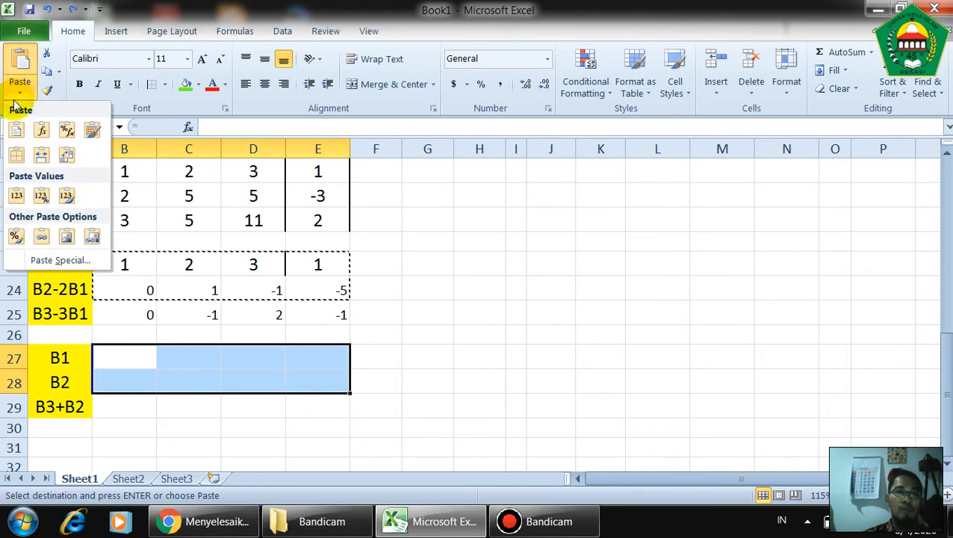
{"action": "left_click", "coordinate": [17, 195]}
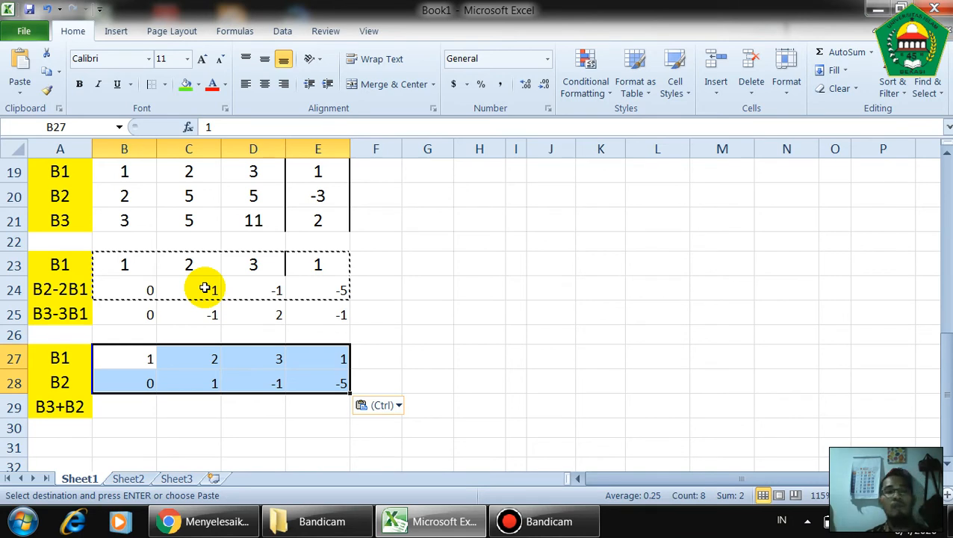
Compute the B3+B2 row by entering =B25+B24 in B29 and filling it across to E29
{"action": "left_click", "coordinate": [119, 405]}
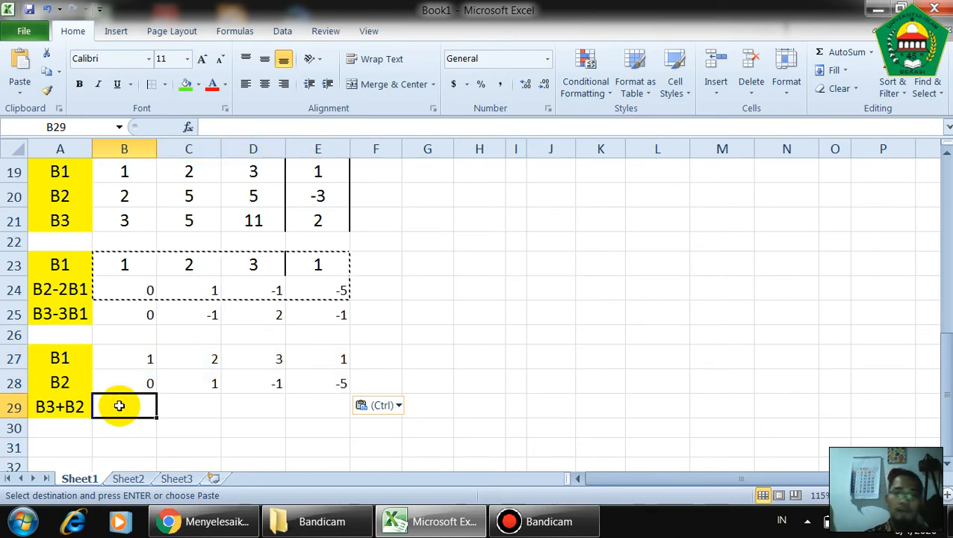
{"action": "type", "text": "="}
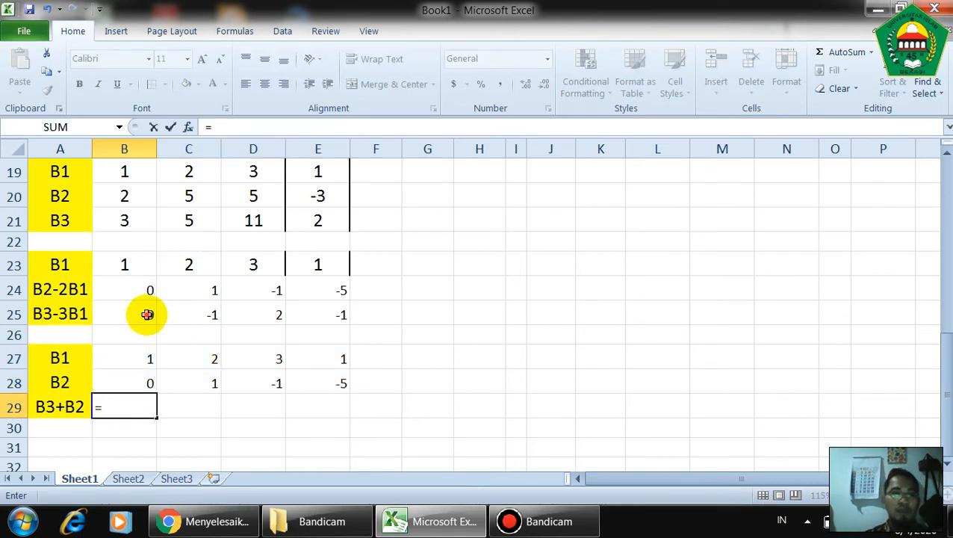
{"action": "left_click", "coordinate": [147, 314]}
{"action": "type", "text": "+"}
{"action": "left_click", "coordinate": [144, 289]}
{"action": "key", "text": "Return"}
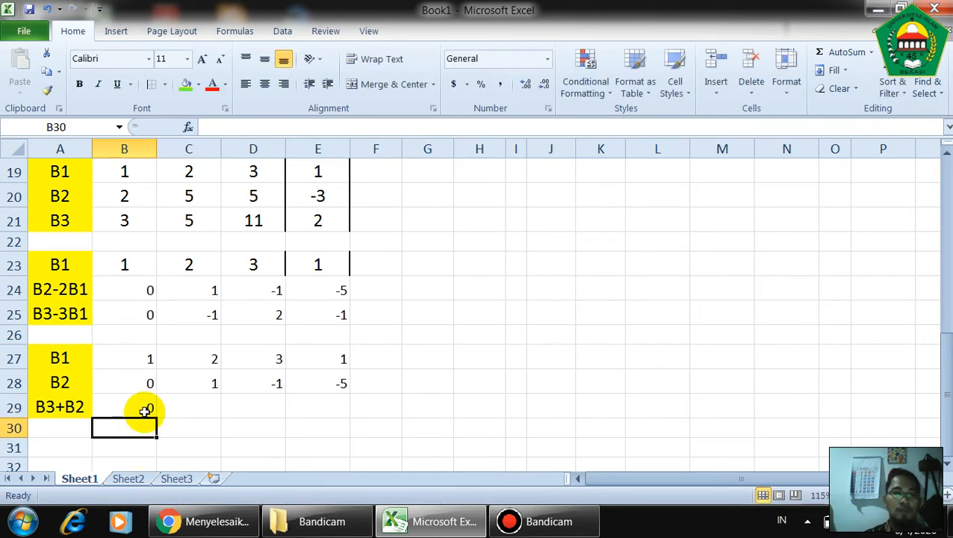
{"action": "left_click", "coordinate": [156, 410]}
{"action": "left_click_drag", "start_coordinate": [157, 419], "coordinate": [345, 416]}
{"action": "left_click", "coordinate": [547, 364]}
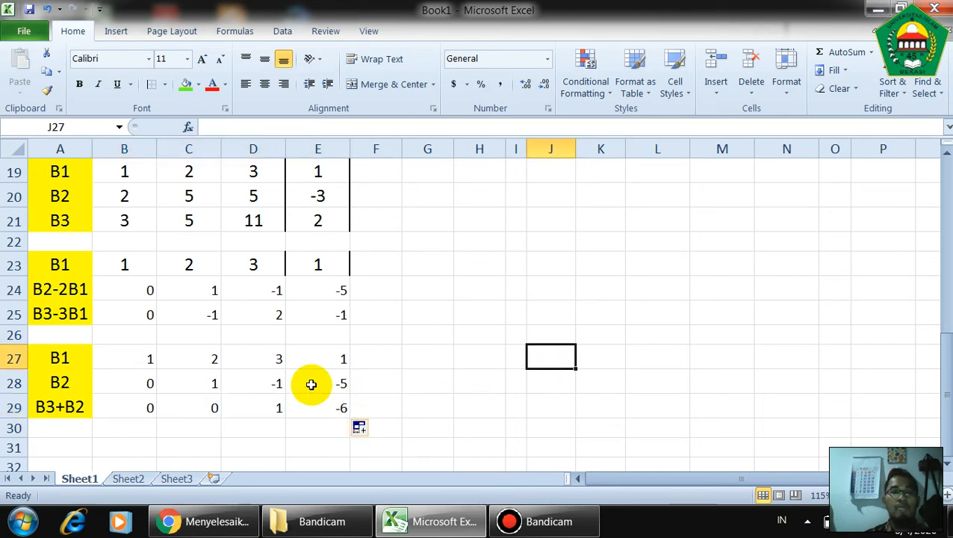
{"action": "left_click", "coordinate": [278, 409]}
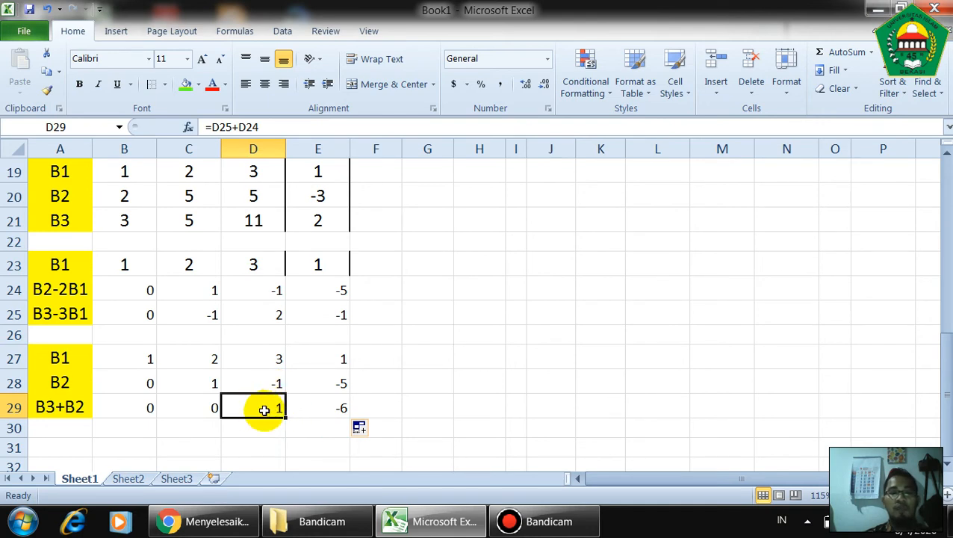
{"action": "scroll", "coordinate": [267, 419], "scroll_direction": "down", "scroll_amount": 1}
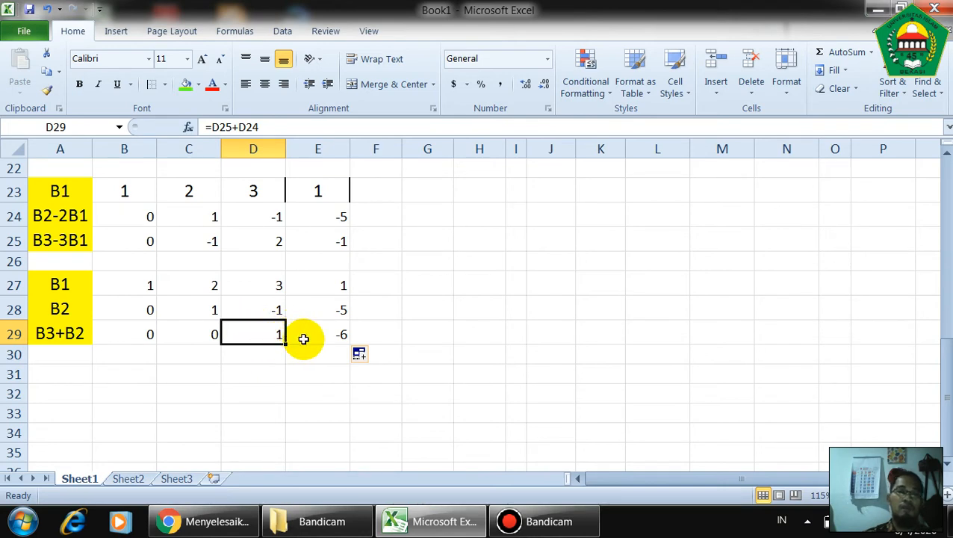
Examine the entries above the diagonal in columns C and D of rows 27 and 28, along with row 29
{"action": "left_click", "coordinate": [212, 281]}
{"action": "left_click", "coordinate": [176, 334]}
{"action": "left_click", "coordinate": [253, 341]}
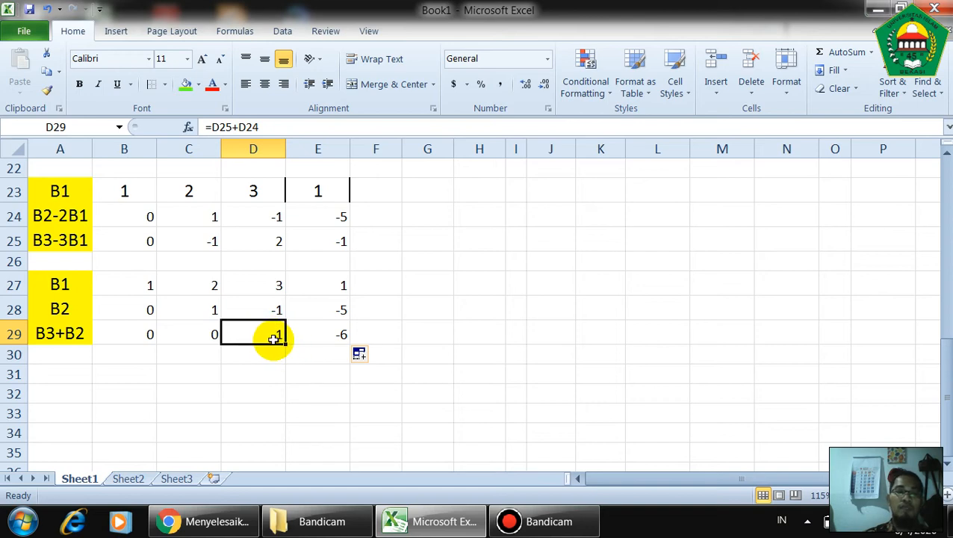
{"action": "left_click", "coordinate": [80, 374]}
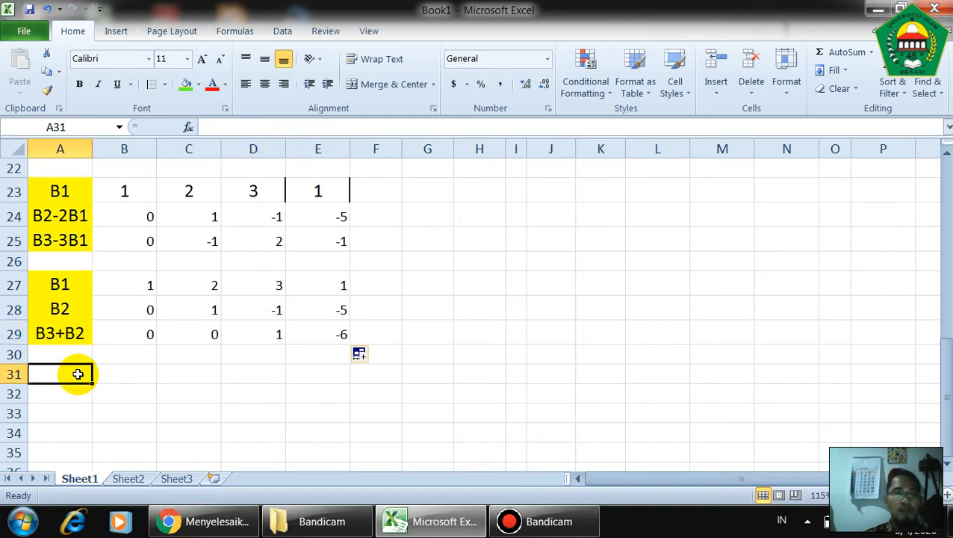
{"action": "left_click", "coordinate": [211, 283]}
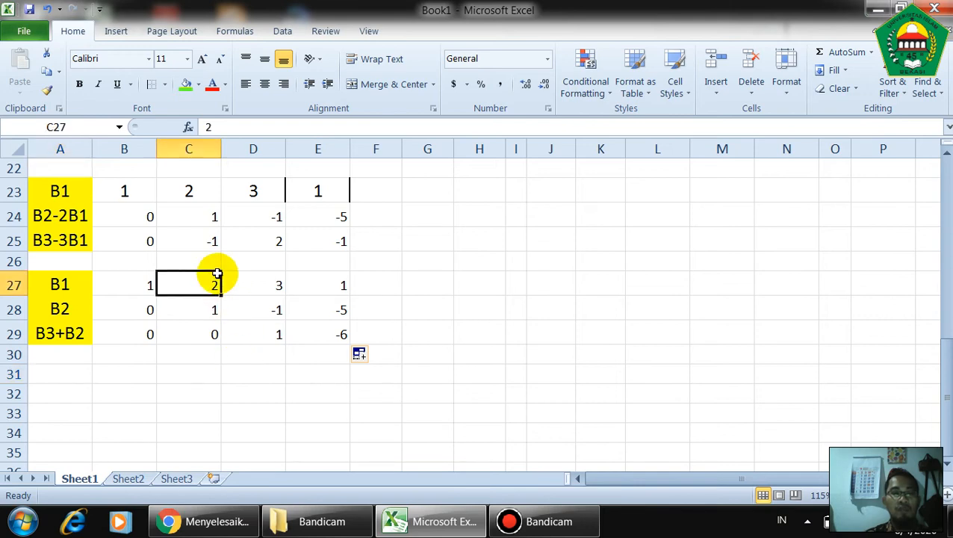
{"action": "left_click", "coordinate": [274, 284]}
{"action": "left_click", "coordinate": [272, 308]}
{"action": "left_click", "coordinate": [272, 281]}
{"action": "left_click", "coordinate": [273, 308]}
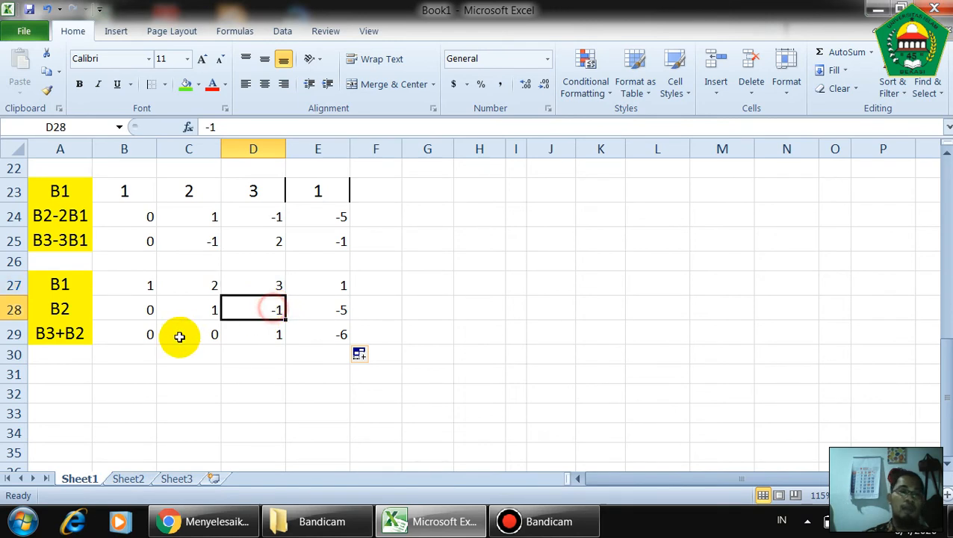
Enter the next stage's row labels B1-2B2, B2 and B3 in cells A31 to A33
{"action": "left_click", "coordinate": [83, 371]}
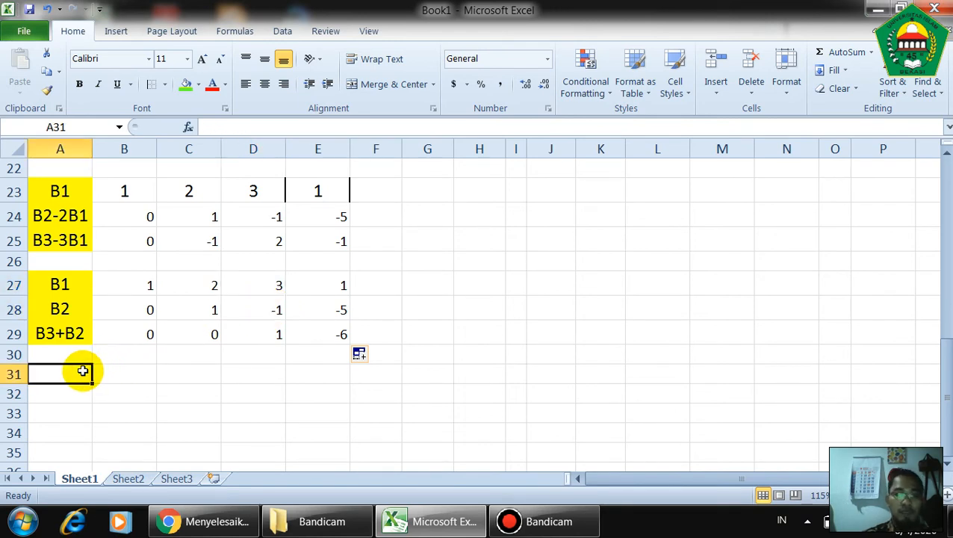
{"action": "type", "text": "B1-2B2"}
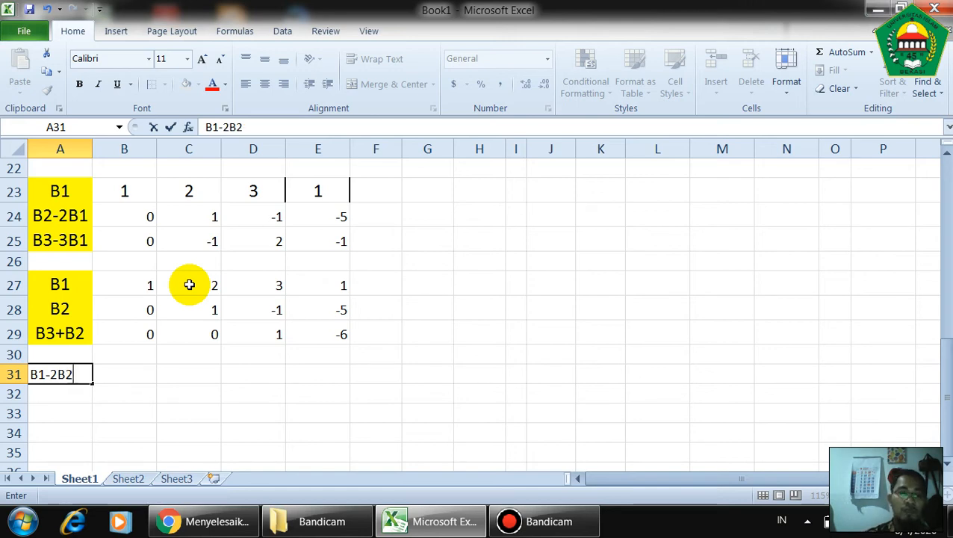
{"action": "key", "text": "Return"}
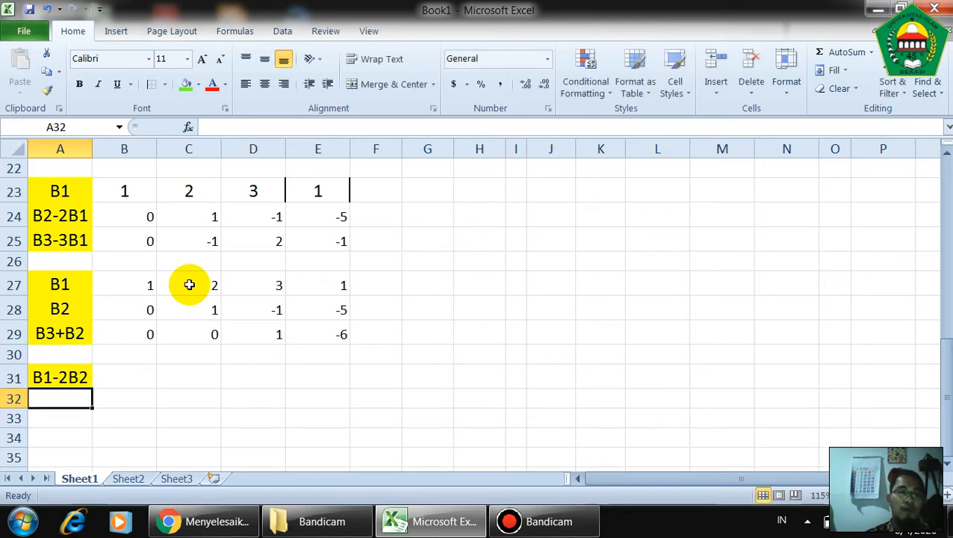
{"action": "type", "text": "B2"}
{"action": "key", "text": "Return"}
{"action": "type", "text": "B3"}
{"action": "key", "text": "Return"}
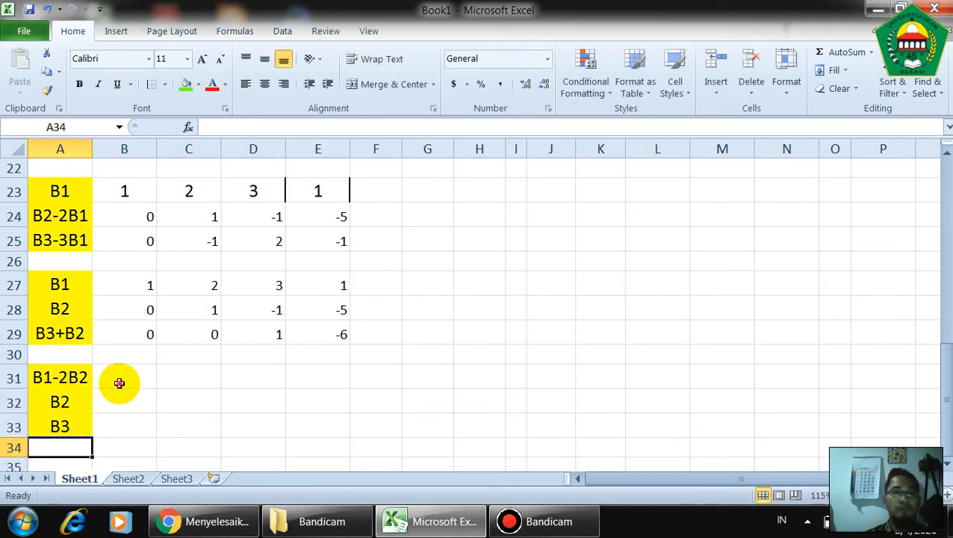
Compute the B1-2B2 row by entering =B27-2*B28 in B31 and filling it across to E31
{"action": "left_click", "coordinate": [120, 380]}
{"action": "type", "text": "="}
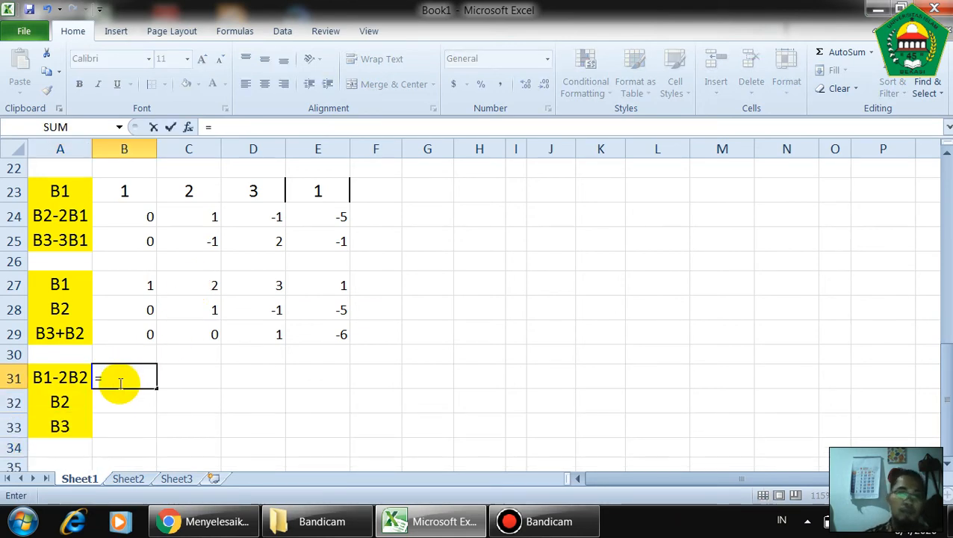
{"action": "left_click", "coordinate": [138, 288]}
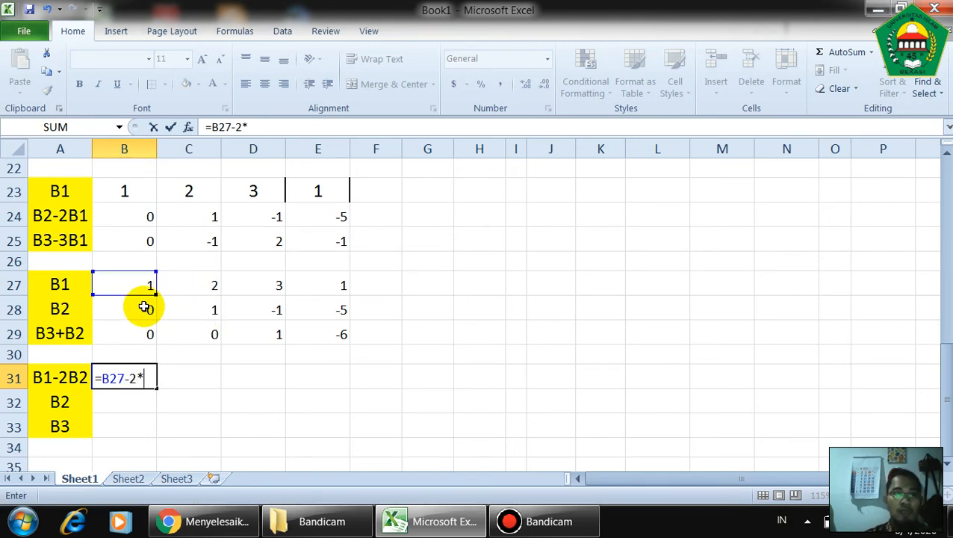
{"action": "left_click", "coordinate": [143, 307]}
{"action": "key", "text": "Return"}
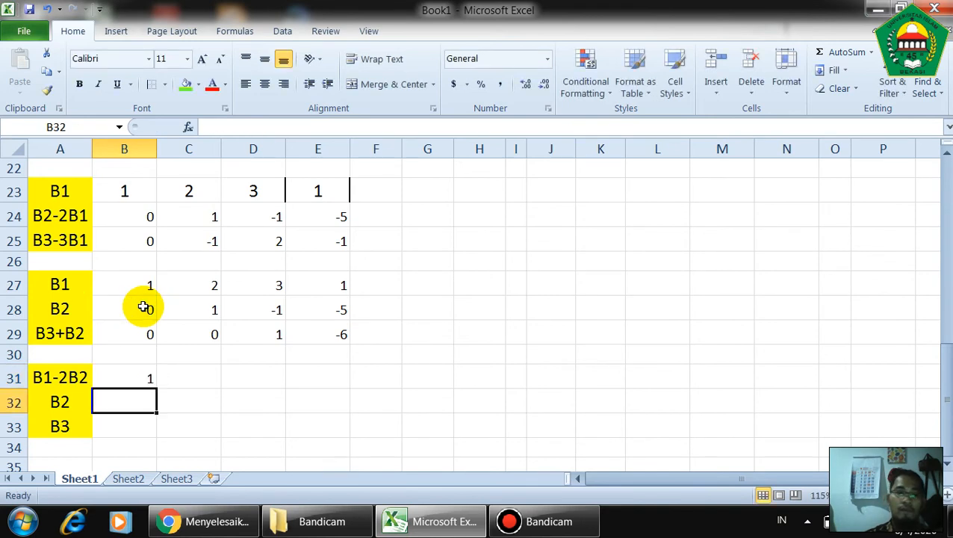
{"action": "left_click", "coordinate": [136, 381]}
{"action": "left_click_drag", "start_coordinate": [156, 386], "coordinate": [337, 399]}
Copy the rows in B28:E29 into B32:E33 as values only
{"action": "scroll", "coordinate": [337, 398], "scroll_direction": "down", "scroll_amount": 2}
{"action": "scroll", "coordinate": [149, 191], "scroll_direction": "up", "scroll_amount": 1}
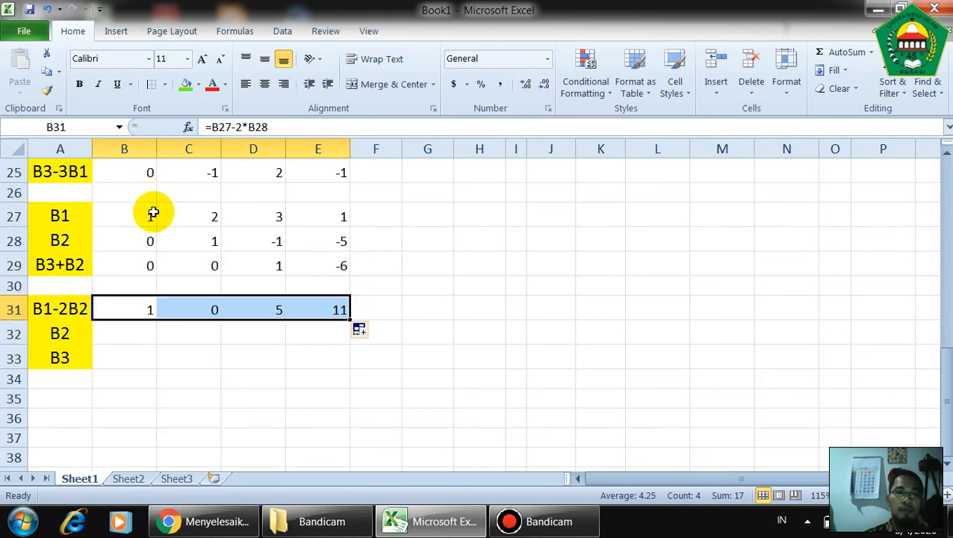
{"action": "left_click_drag", "start_coordinate": [139, 241], "coordinate": [295, 264]}
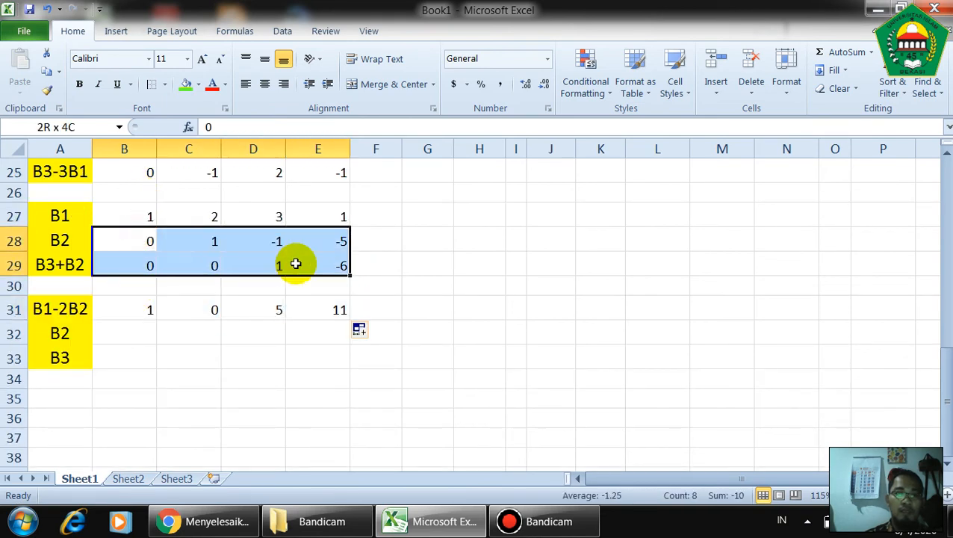
{"action": "key", "text": "ctrl+c"}
{"action": "left_click", "coordinate": [134, 331]}
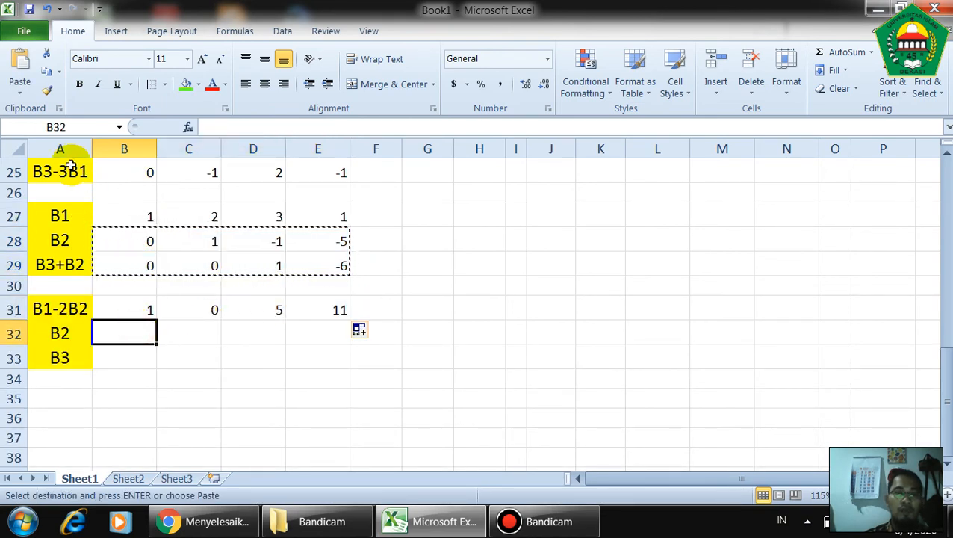
{"action": "left_click", "coordinate": [21, 91]}
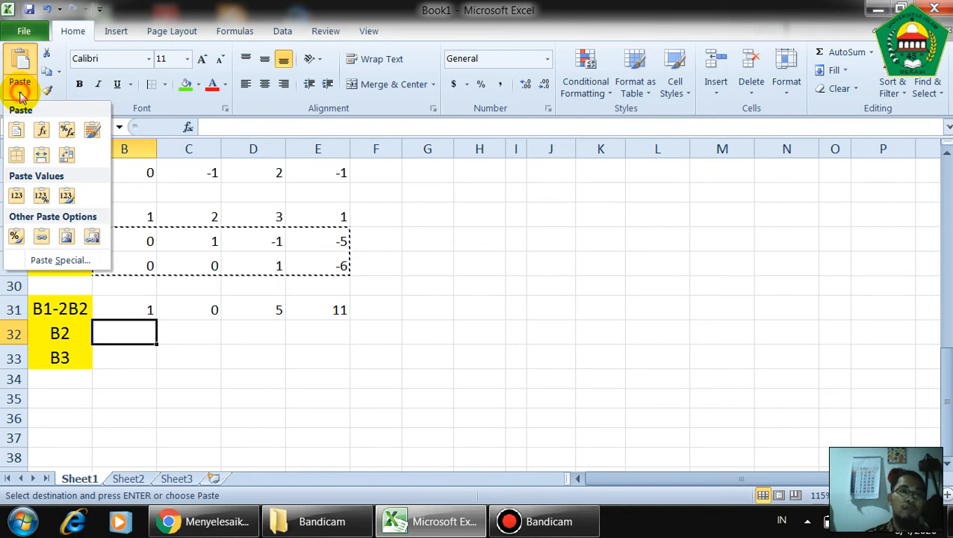
{"action": "left_click", "coordinate": [21, 194]}
{"action": "left_click", "coordinate": [428, 332]}
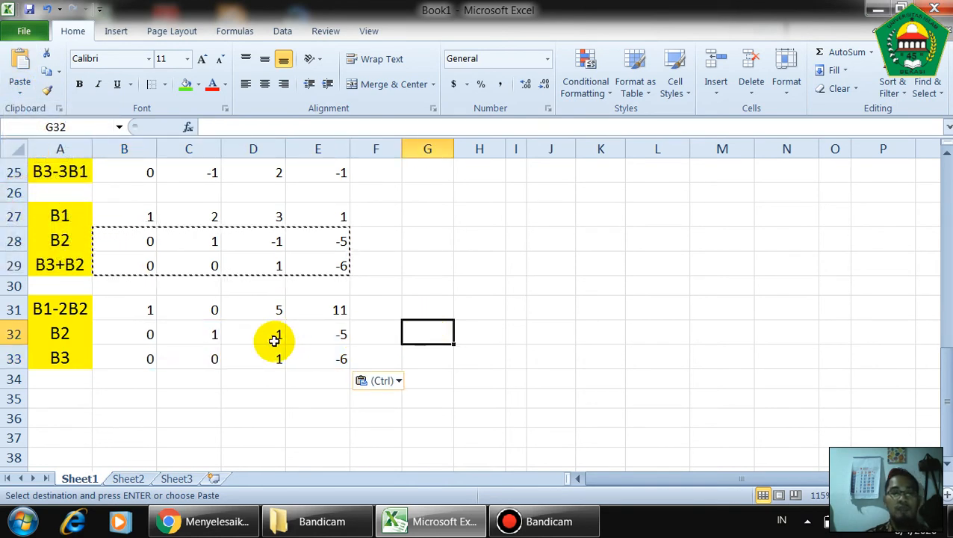
Check the column D entries above the diagonal, and enter the row labels B1-5B3, B2+B3 and B3 in cells A35 to A37
{"action": "left_click", "coordinate": [254, 310]}
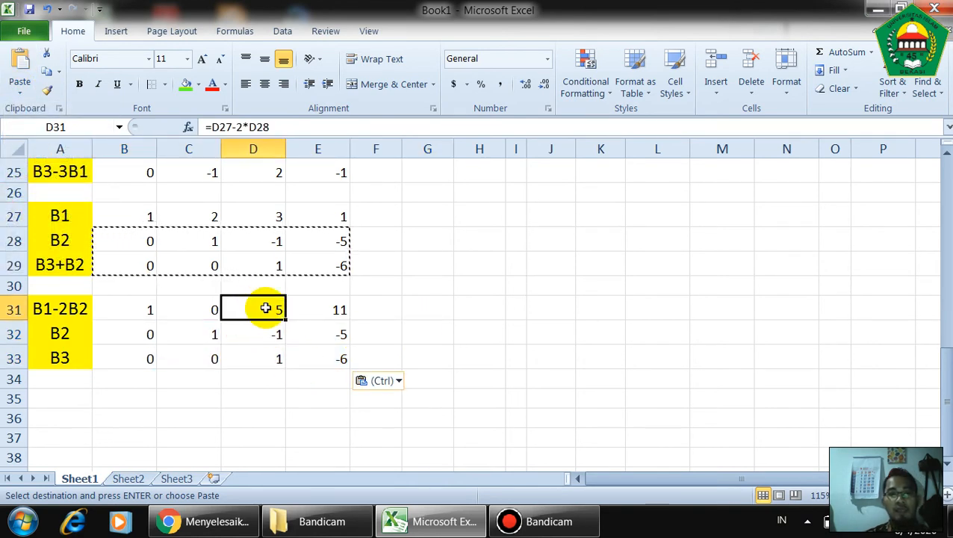
{"action": "left_click", "coordinate": [271, 333]}
{"action": "left_click", "coordinate": [275, 312]}
{"action": "left_click", "coordinate": [274, 331]}
{"action": "left_click", "coordinate": [51, 400]}
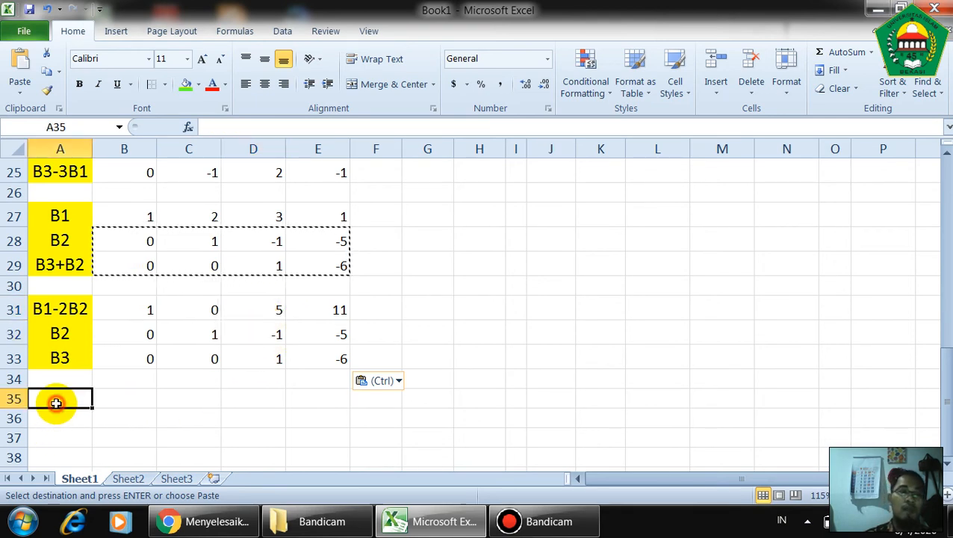
{"action": "type", "text": "B1-5B3"}
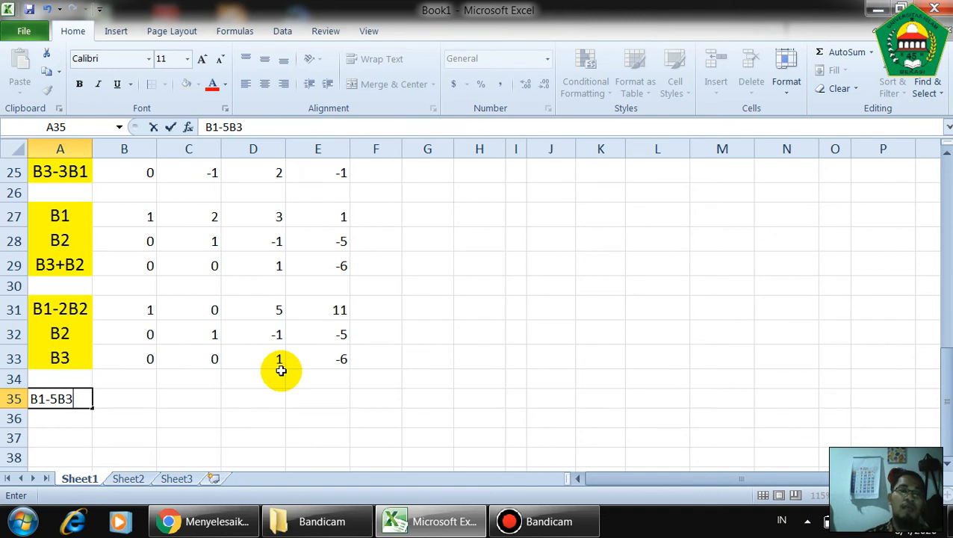
{"action": "key", "text": "Return"}
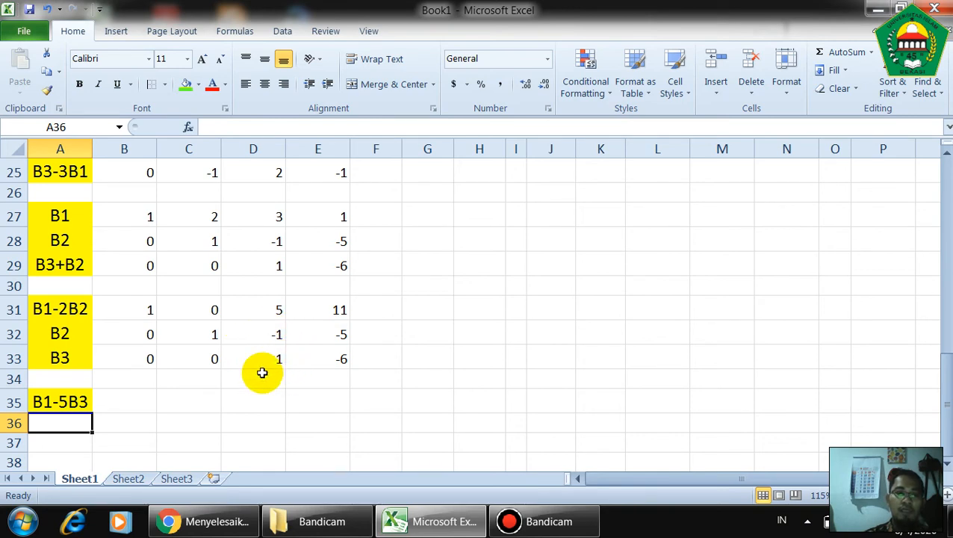
{"action": "type", "text": "B2+B3"}
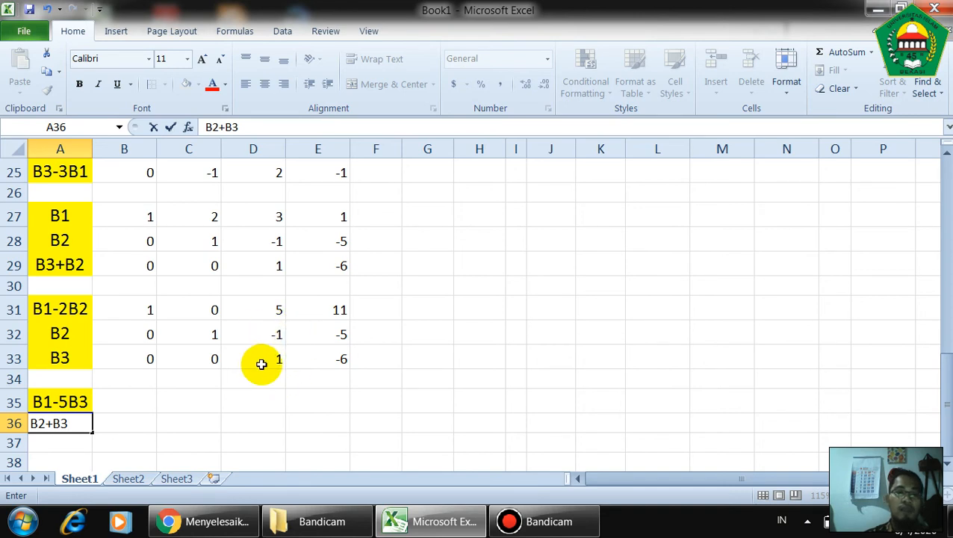
{"action": "scroll", "coordinate": [293, 348], "scroll_direction": "down", "scroll_amount": 2}
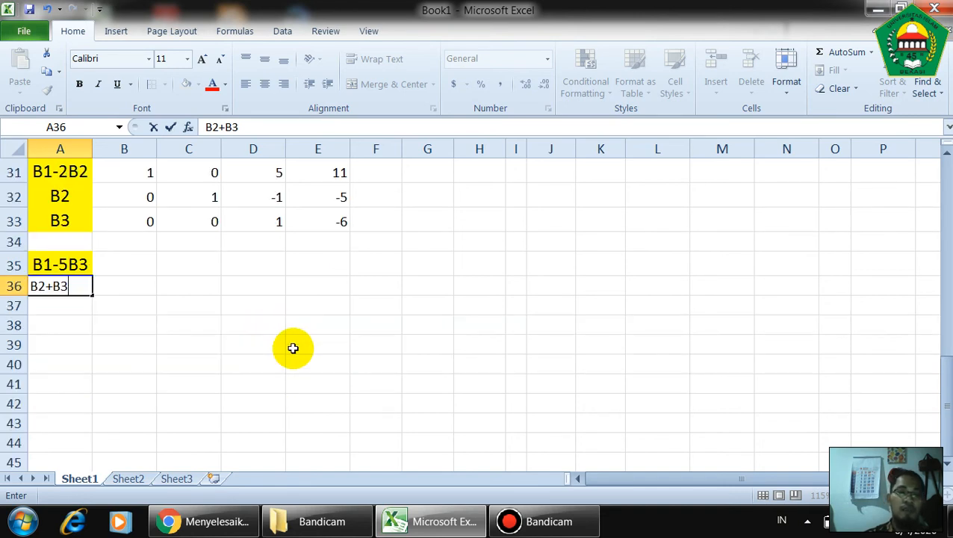
{"action": "key", "text": "Return"}
{"action": "type", "text": "B3"}
{"action": "key", "text": "Return"}
Compute the B1-5B3 row by entering =B31-5*B33 in B35 and filling it across to E35
{"action": "scroll", "coordinate": [291, 346], "scroll_direction": "up", "scroll_amount": 1}
{"action": "left_click", "coordinate": [151, 330]}
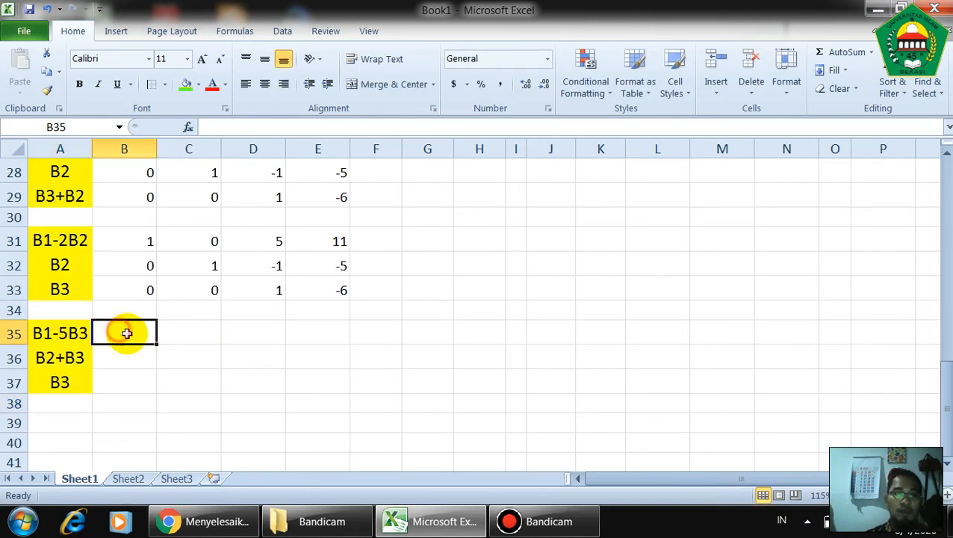
{"action": "type", "text": "="}
{"action": "left_click", "coordinate": [119, 237]}
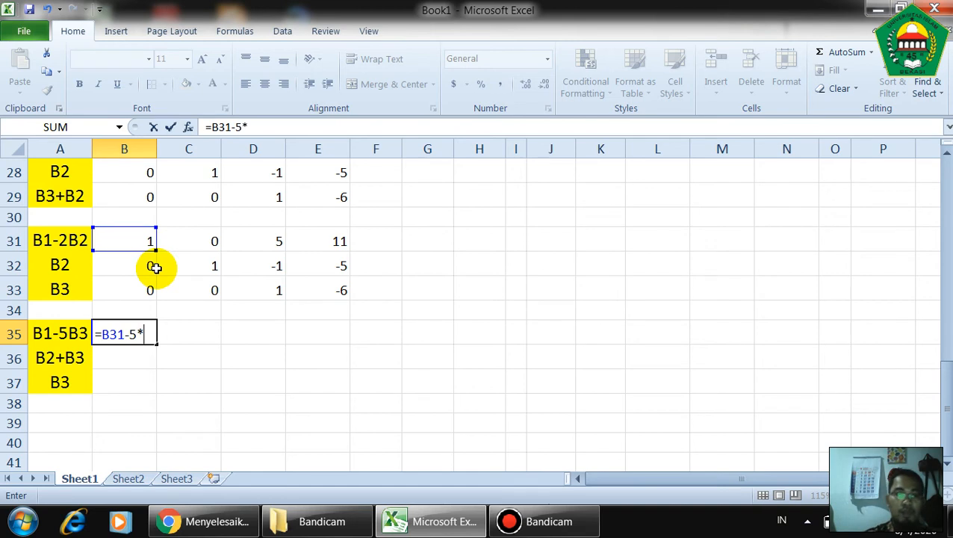
{"action": "left_click", "coordinate": [139, 290]}
{"action": "key", "text": "Return"}
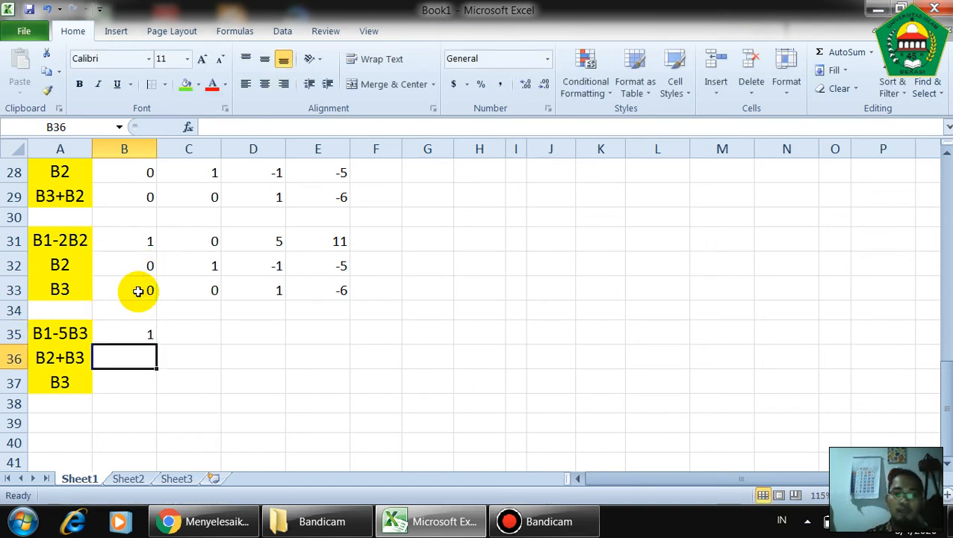
{"action": "left_click", "coordinate": [134, 333]}
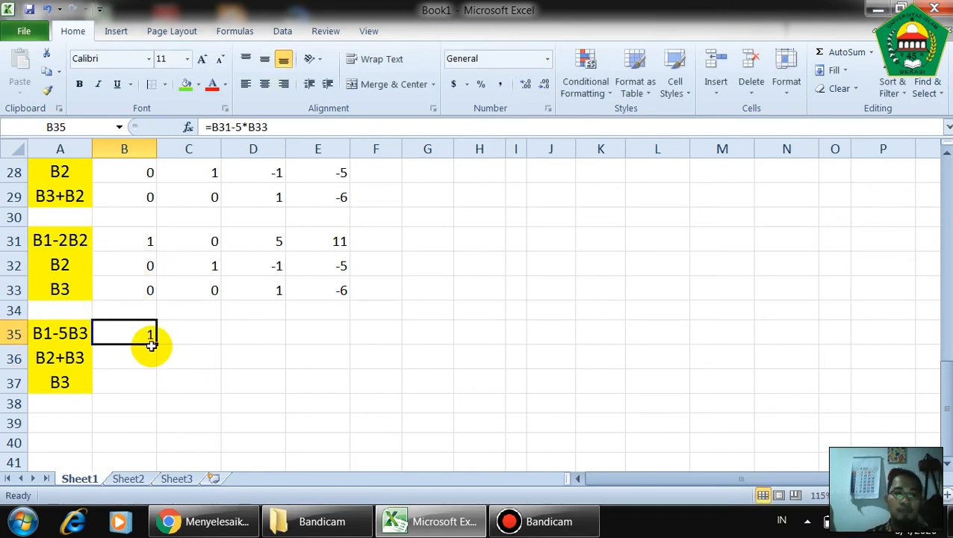
{"action": "left_click_drag", "start_coordinate": [157, 345], "coordinate": [325, 340]}
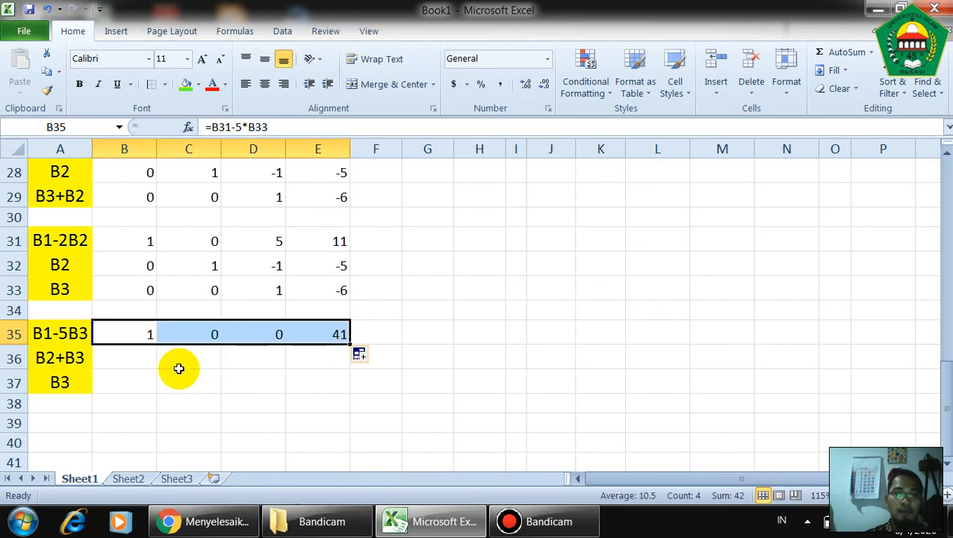
Compute the B2+B3 row by entering =B32+B33 in B36 and filling it across to E36
{"action": "left_click", "coordinate": [139, 360]}
{"action": "type", "text": "="}
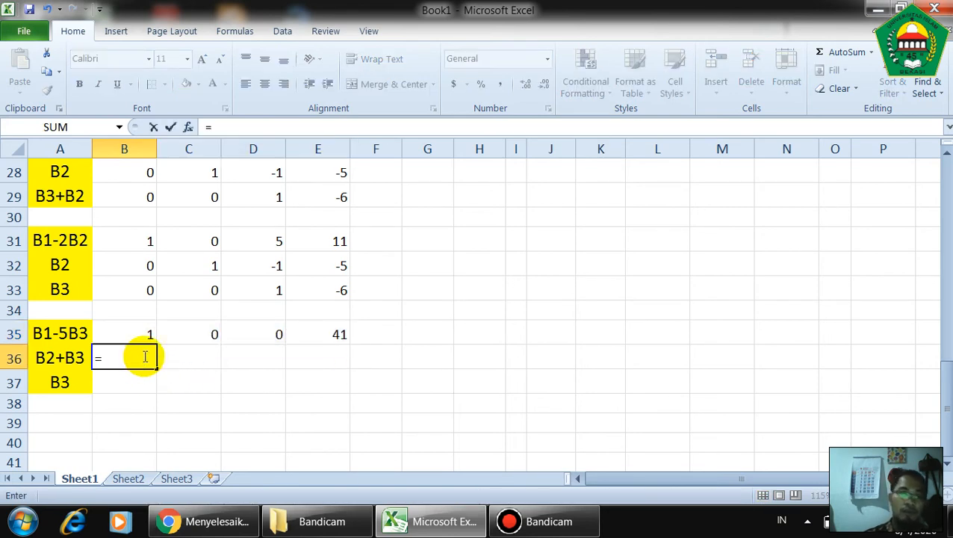
{"action": "left_click", "coordinate": [127, 263]}
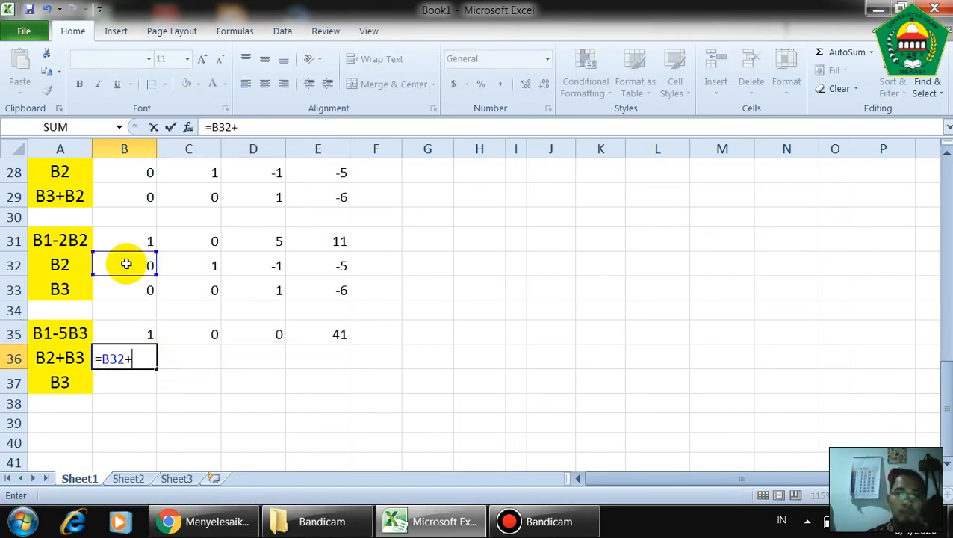
{"action": "type", "text": "+"}
{"action": "left_click", "coordinate": [136, 287]}
{"action": "key", "text": "Return"}
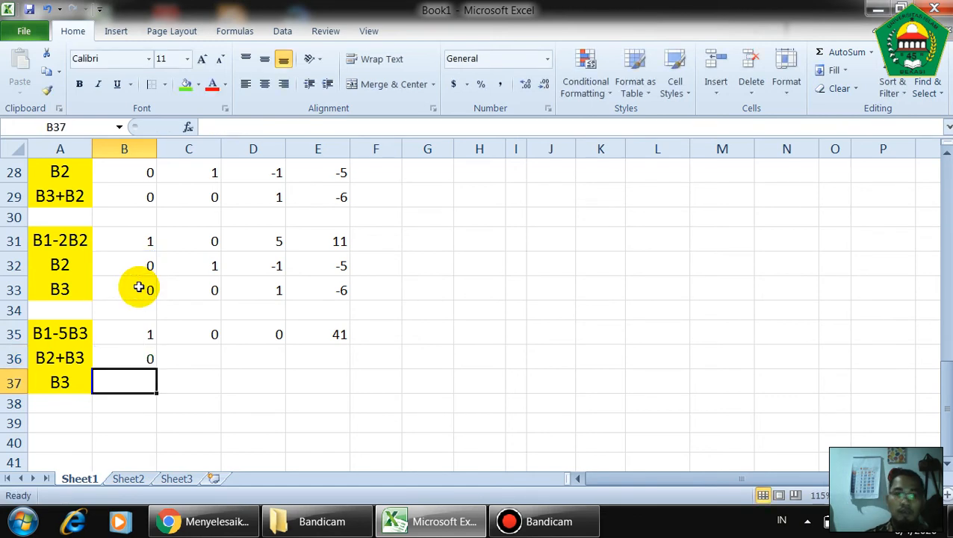
{"action": "left_click", "coordinate": [146, 362]}
{"action": "left_click_drag", "start_coordinate": [157, 369], "coordinate": [341, 363]}
Copy the B3 row in B33:E33 into B37:E37 as values only
{"action": "left_click", "coordinate": [106, 373]}
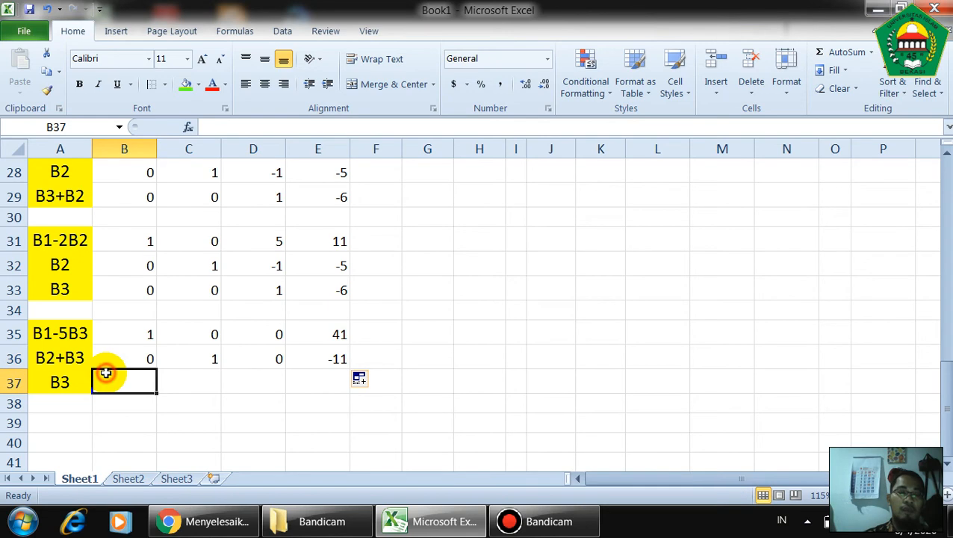
{"action": "left_click_drag", "start_coordinate": [118, 291], "coordinate": [337, 285]}
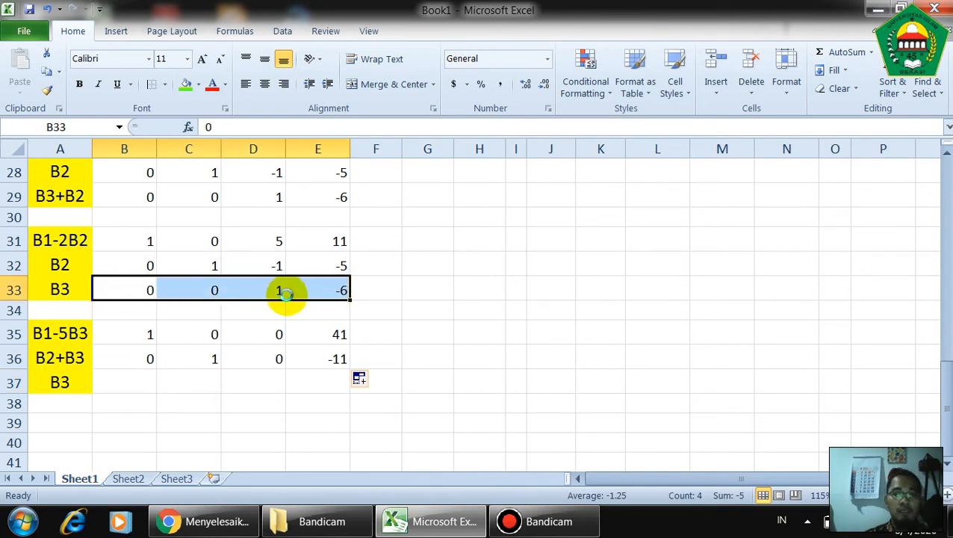
{"action": "key", "text": "ctrl+c"}
{"action": "left_click", "coordinate": [138, 382]}
{"action": "left_click", "coordinate": [19, 86]}
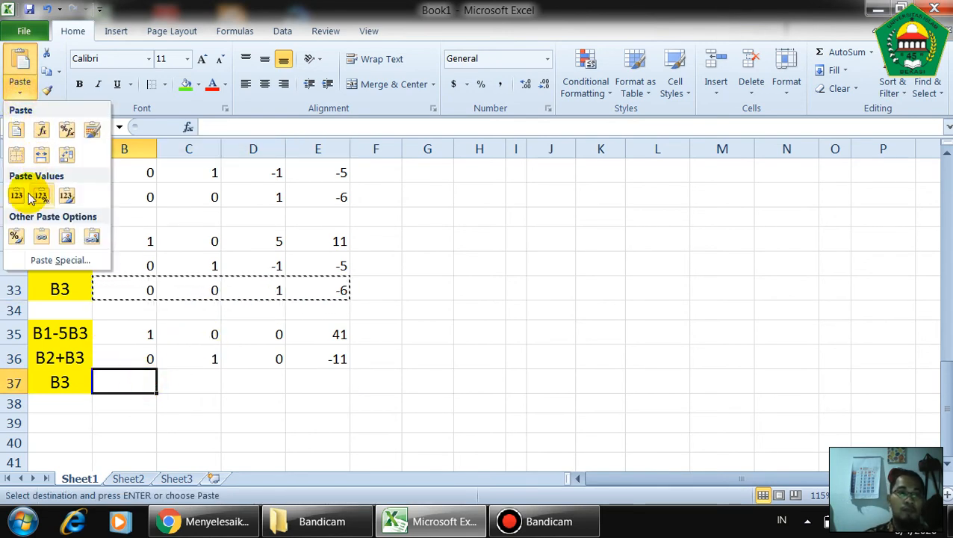
{"action": "left_click", "coordinate": [16, 195]}
{"action": "left_click", "coordinate": [507, 409]}
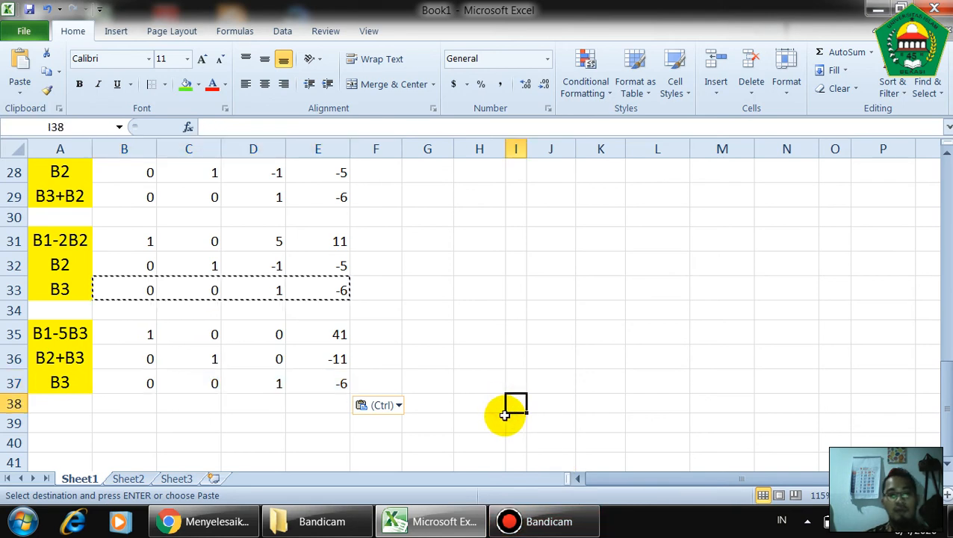
Fill the identity matrix cells B35:D37 with yellow and centre their values
{"action": "left_click_drag", "start_coordinate": [138, 334], "coordinate": [236, 383]}
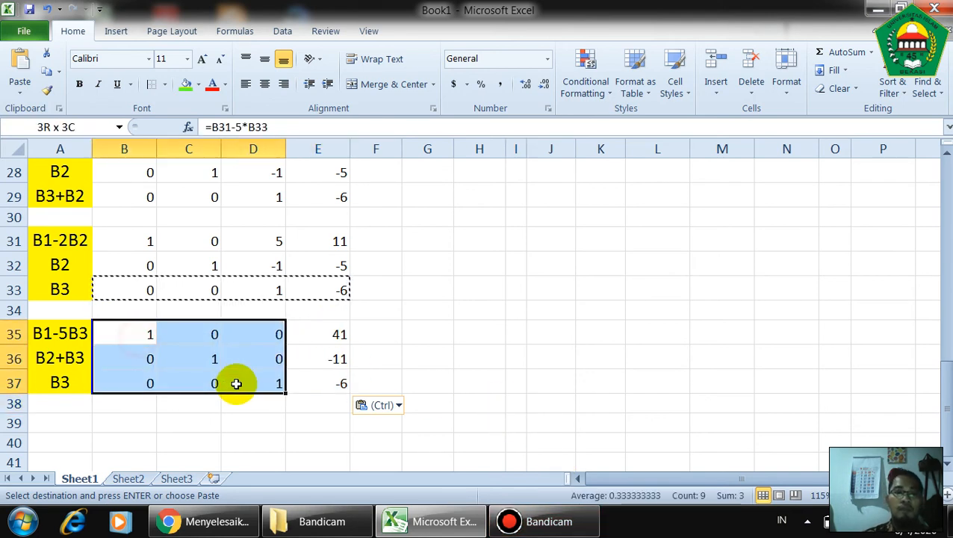
{"action": "left_click", "coordinate": [197, 85]}
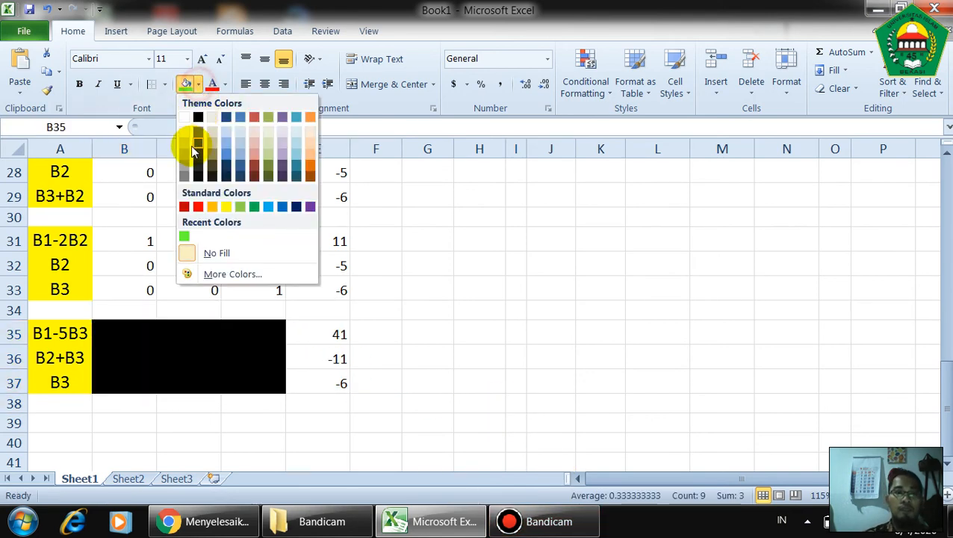
{"action": "left_click", "coordinate": [227, 208]}
{"action": "left_click", "coordinate": [263, 85]}
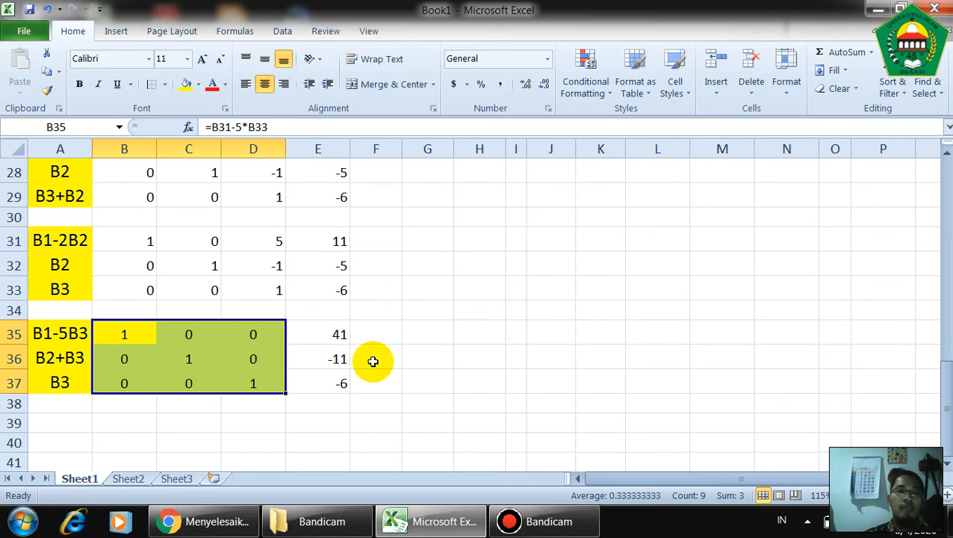
Format the result cells E35:E37 with the recently used green fill, bold text and centred alignment
{"action": "left_click_drag", "start_coordinate": [319, 329], "coordinate": [323, 371]}
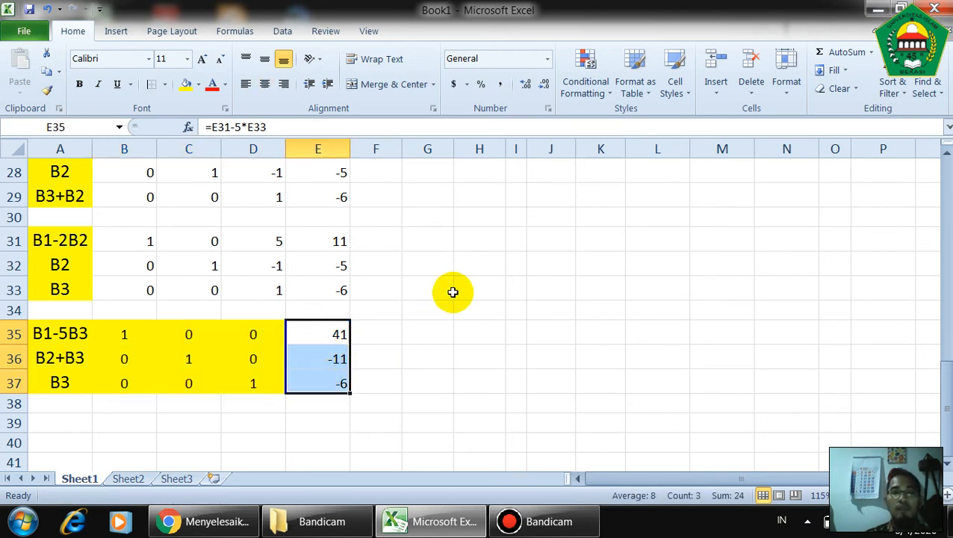
{"action": "left_click", "coordinate": [198, 84]}
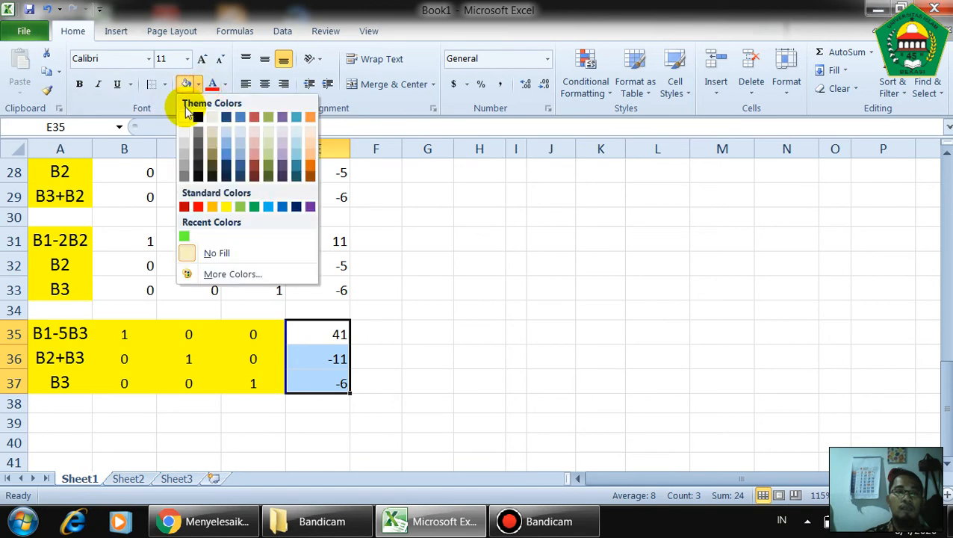
{"action": "left_click", "coordinate": [184, 236]}
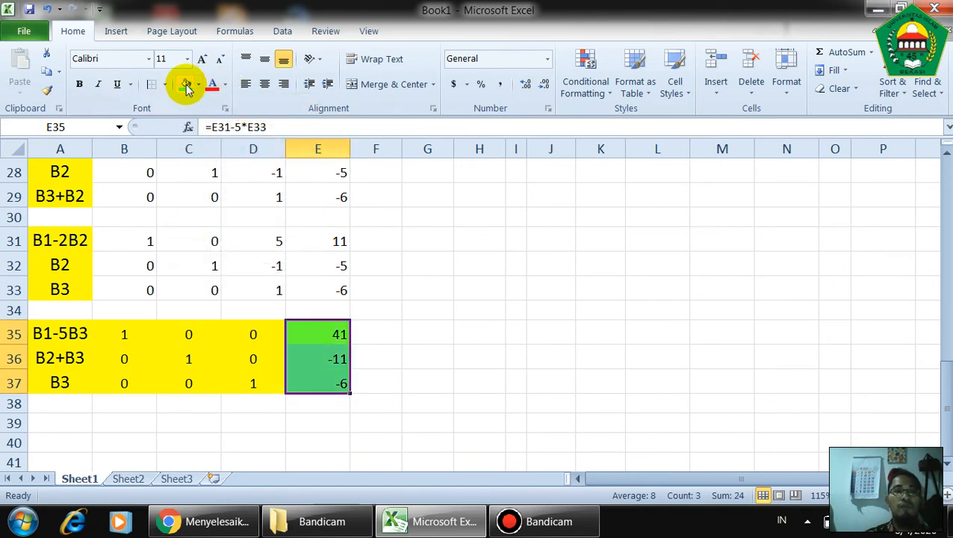
{"action": "left_click", "coordinate": [78, 83]}
{"action": "left_click", "coordinate": [264, 83]}
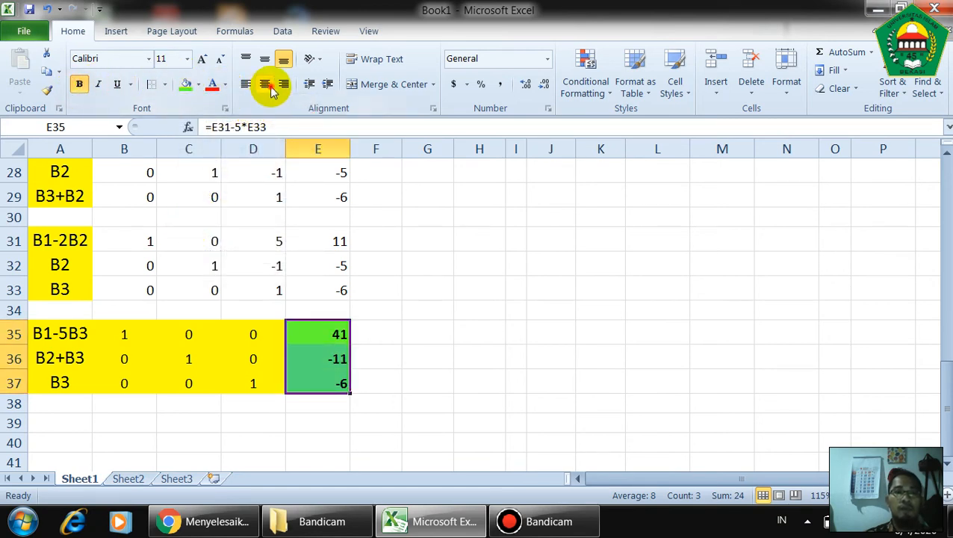
{"action": "left_click", "coordinate": [389, 335]}
{"action": "type", "text": "=x"}
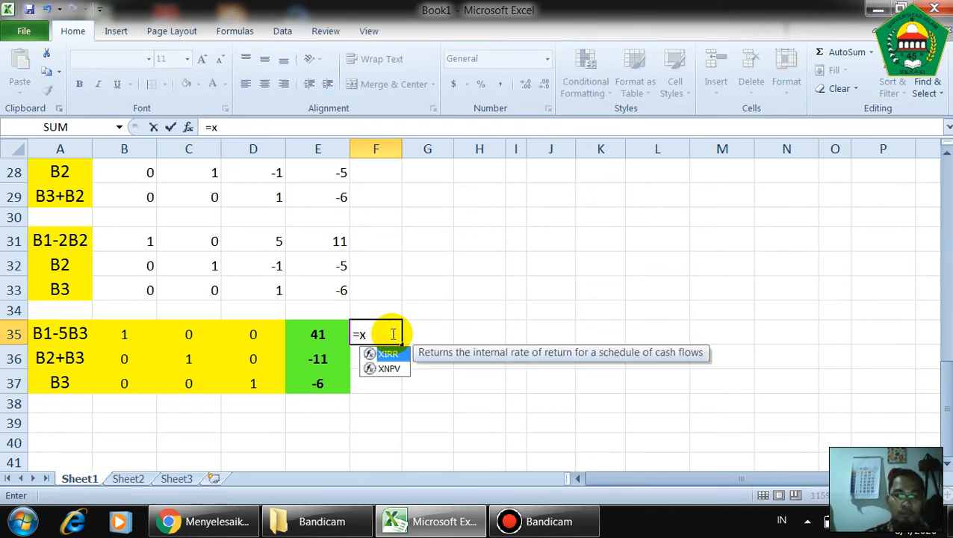
{"action": "key", "text": "Return"}
Enter the variable labels X, Y and Z in cells F35 to F37 beside the result column
{"action": "left_click", "coordinate": [389, 336]}
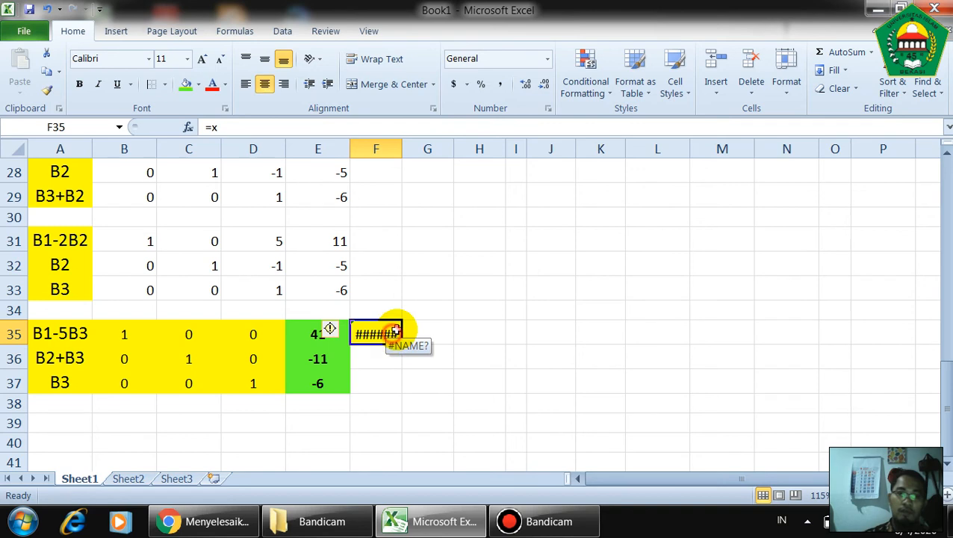
{"action": "type", "text": "X"}
{"action": "key", "text": "Return"}
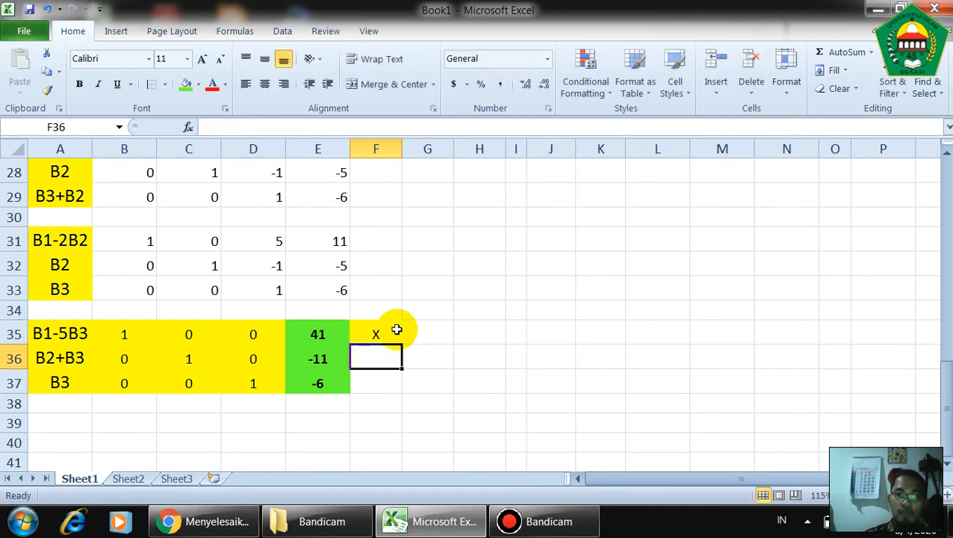
{"action": "type", "text": "Y"}
{"action": "key", "text": "Return"}
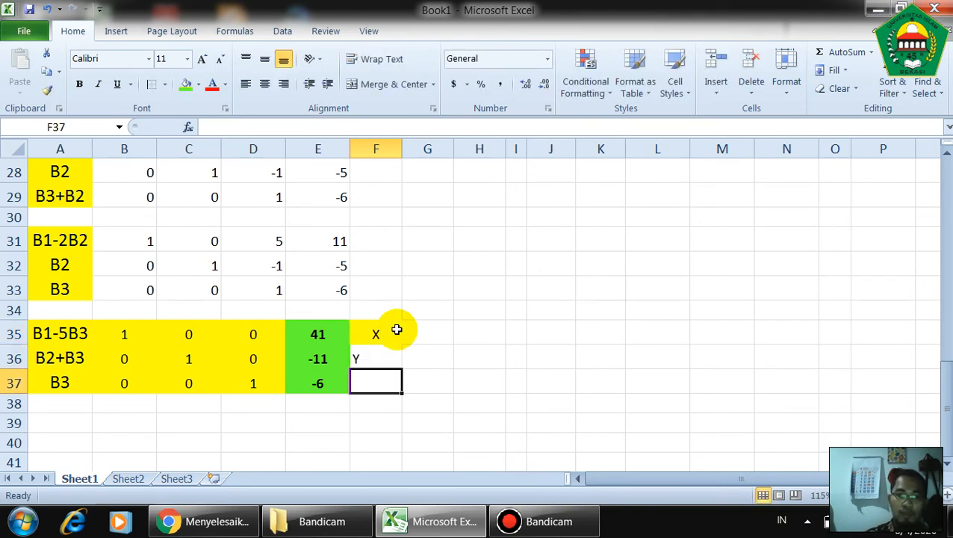
{"action": "type", "text": "Z"}
{"action": "key", "text": "Return"}
Remove the yellow fill and centring from F35 by copying the plain format of G35 onto it
{"action": "left_click", "coordinate": [452, 335]}
{"action": "left_click", "coordinate": [47, 89]}
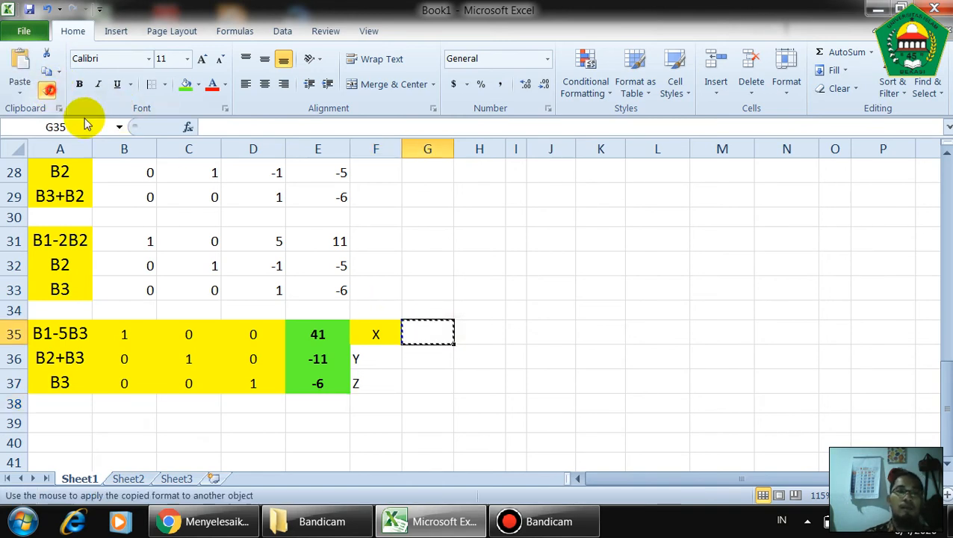
{"action": "left_click", "coordinate": [373, 333]}
{"action": "left_click", "coordinate": [484, 350]}
Review the solution values in E35:E37 against the original system of equations in rows 2 to 4
{"action": "left_click", "coordinate": [314, 329]}
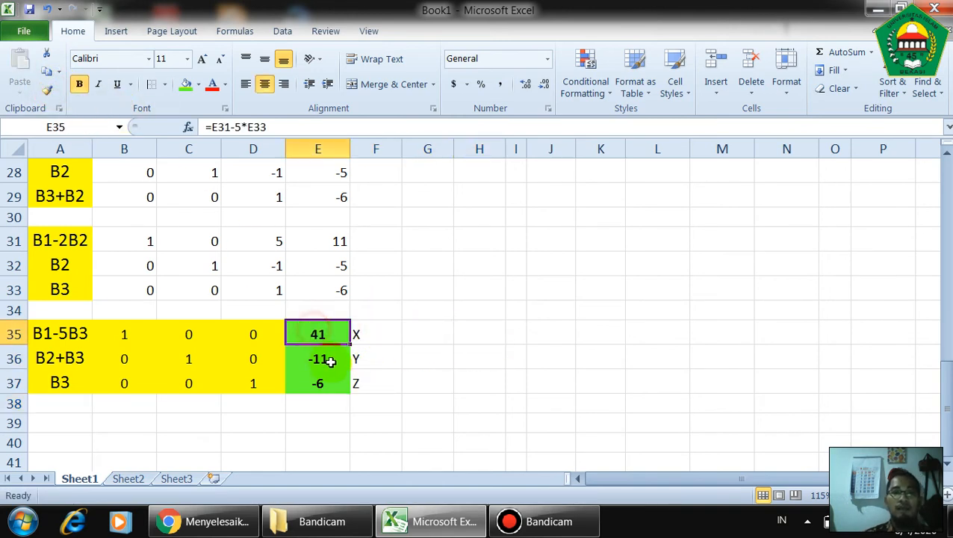
{"action": "left_click", "coordinate": [332, 365]}
{"action": "left_click", "coordinate": [333, 383]}
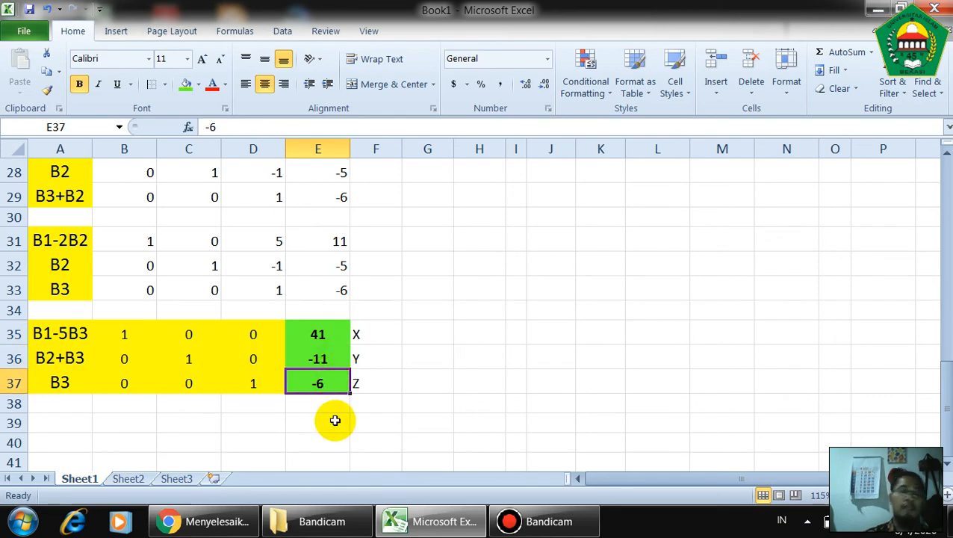
{"action": "scroll", "coordinate": [324, 379], "scroll_direction": "up", "scroll_amount": 7}
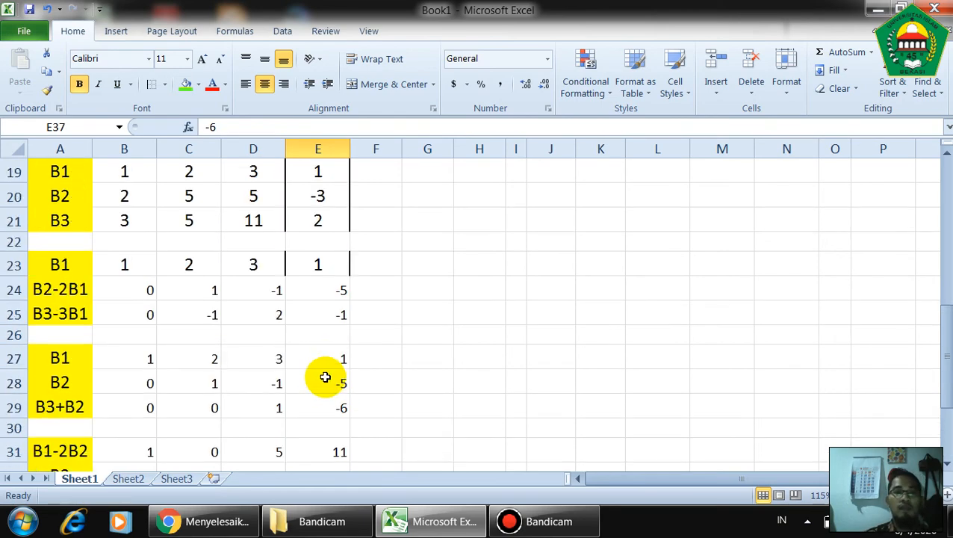
{"action": "scroll", "coordinate": [323, 379], "scroll_direction": "down", "scroll_amount": 9}
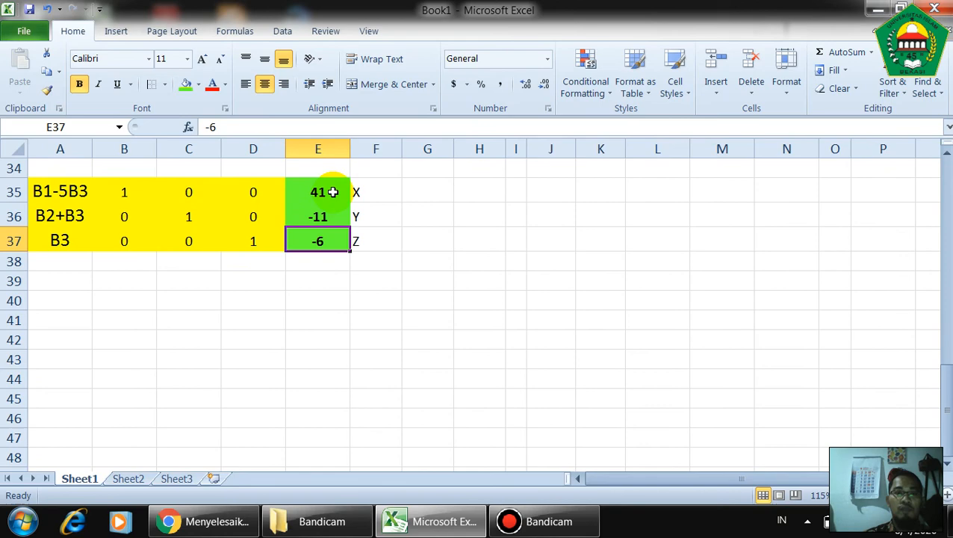
{"action": "scroll", "coordinate": [320, 232], "scroll_direction": "up", "scroll_amount": 11}
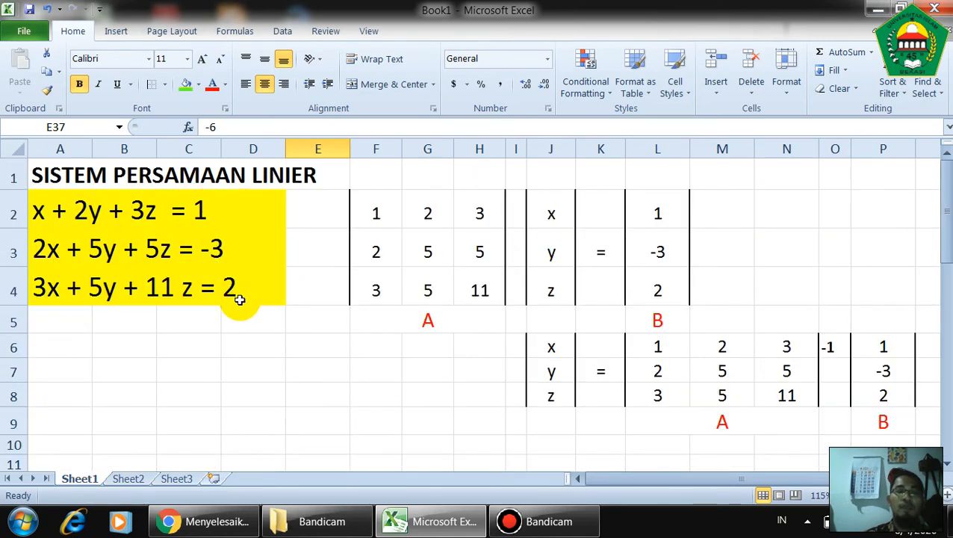
{"action": "scroll", "coordinate": [239, 298], "scroll_direction": "down", "scroll_amount": 11}
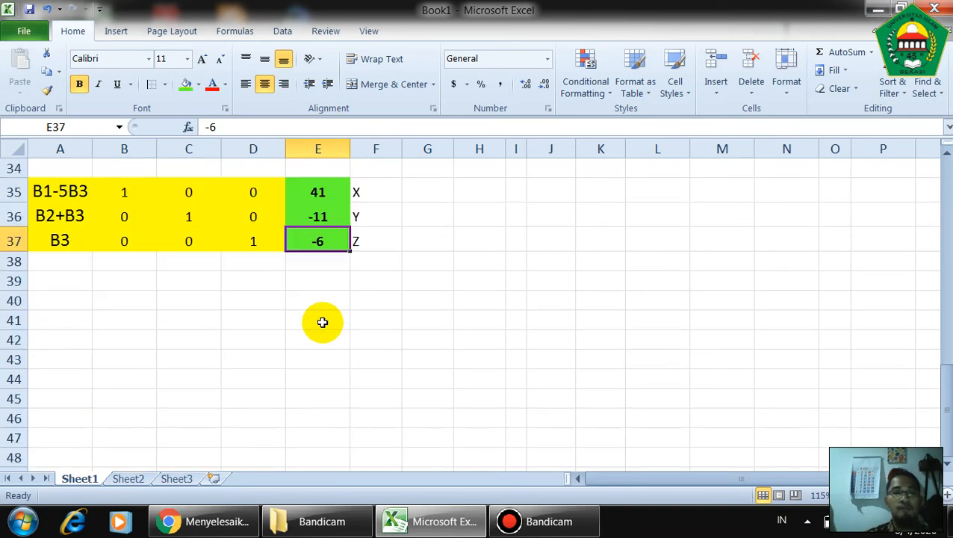
{"action": "scroll", "coordinate": [322, 322], "scroll_direction": "up", "scroll_amount": 2}
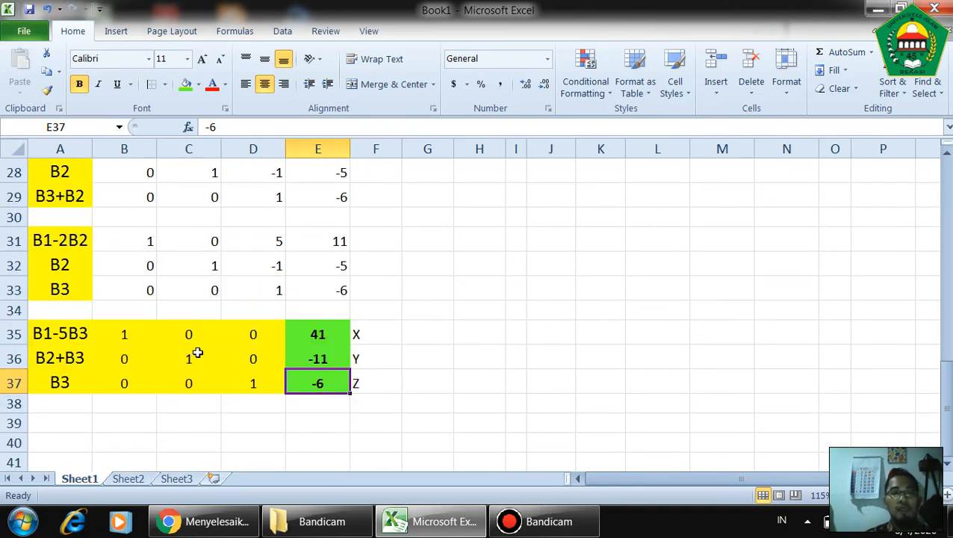
Enter the labels X, Y and Z in cells B10 to B12, above the Gauss Jordan heading
{"action": "scroll", "coordinate": [378, 338], "scroll_direction": "up", "scroll_amount": 4}
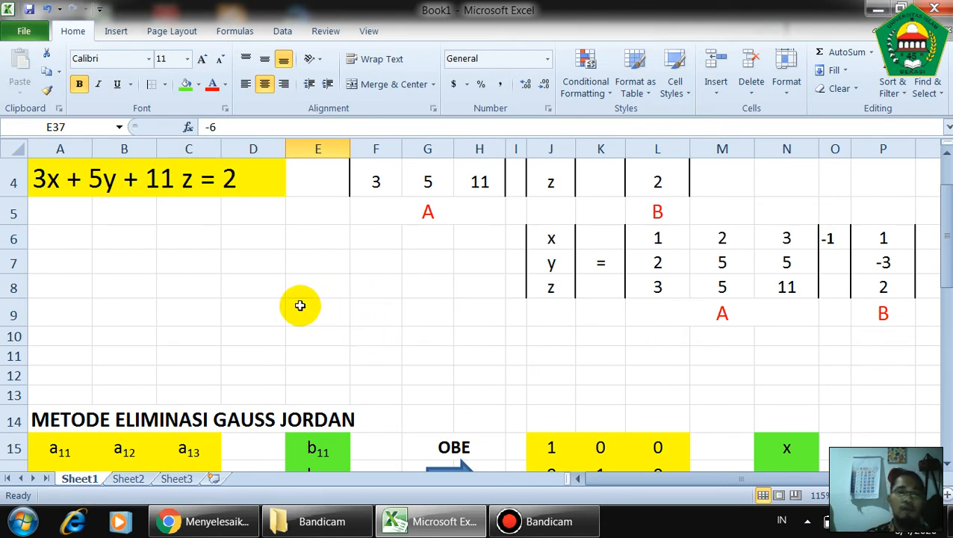
{"action": "left_click", "coordinate": [145, 329]}
{"action": "type", "text": "X"}
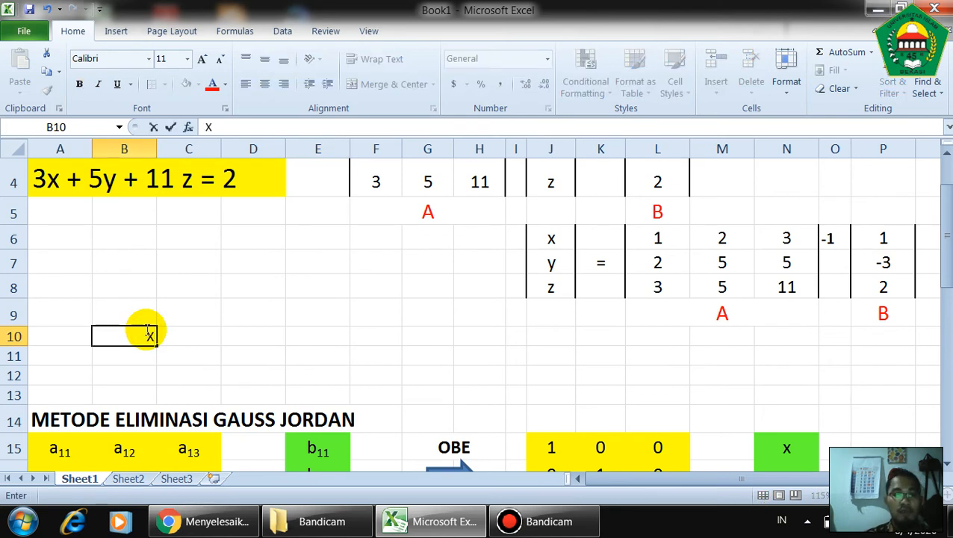
{"action": "key", "text": "Return"}
{"action": "type", "text": "Y"}
{"action": "key", "text": "Return"}
{"action": "type", "text": "Z"}
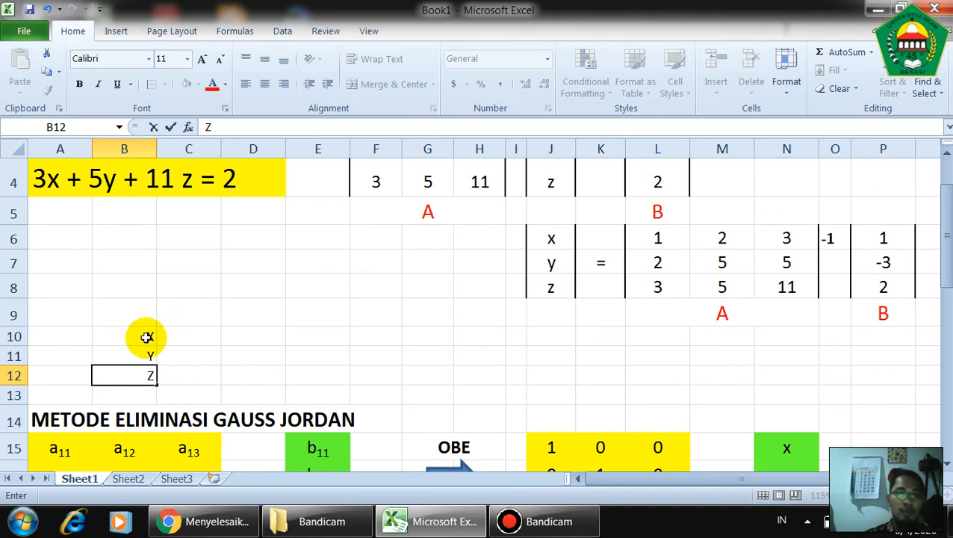
Append an equals sign to the labels in B10:B12 so they read X=, Y= and Z=
{"action": "left_click", "coordinate": [151, 337]}
{"action": "double_click", "coordinate": [151, 337]}
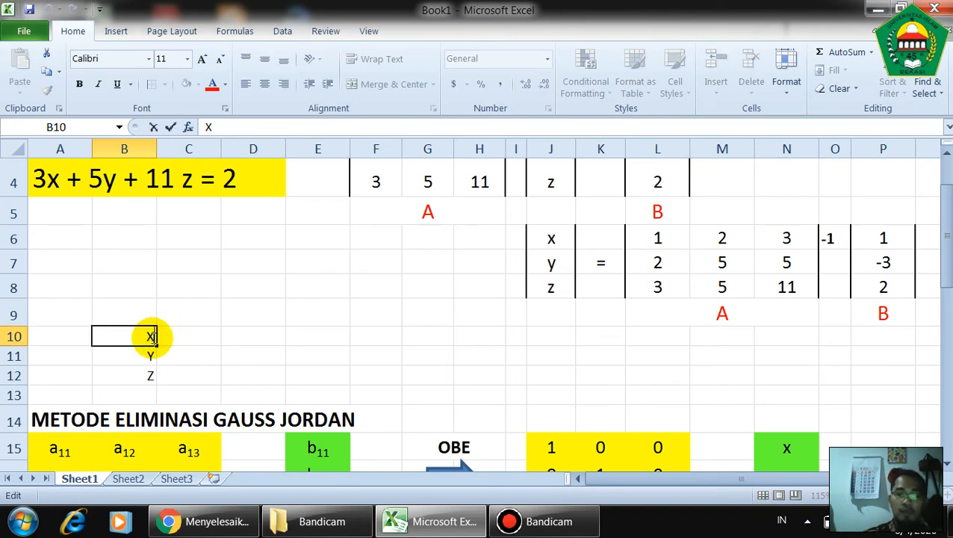
{"action": "type", "text": "="}
{"action": "left_click", "coordinate": [151, 356]}
{"action": "double_click", "coordinate": [152, 356]}
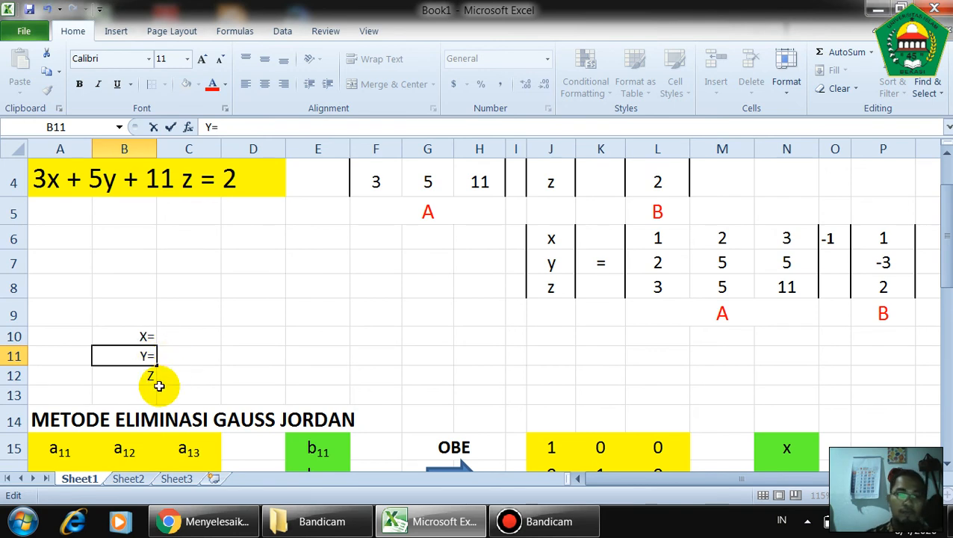
{"action": "left_click", "coordinate": [153, 376]}
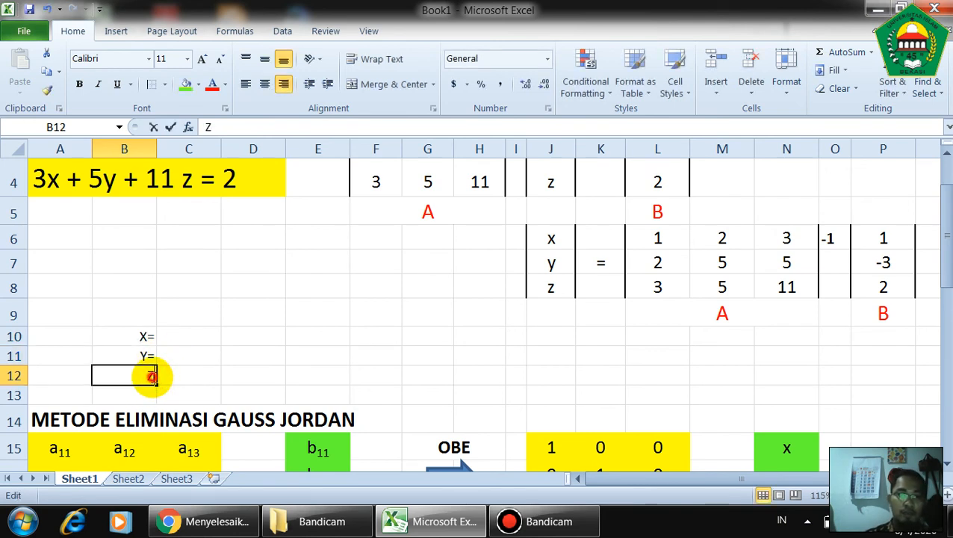
{"action": "double_click", "coordinate": [152, 376]}
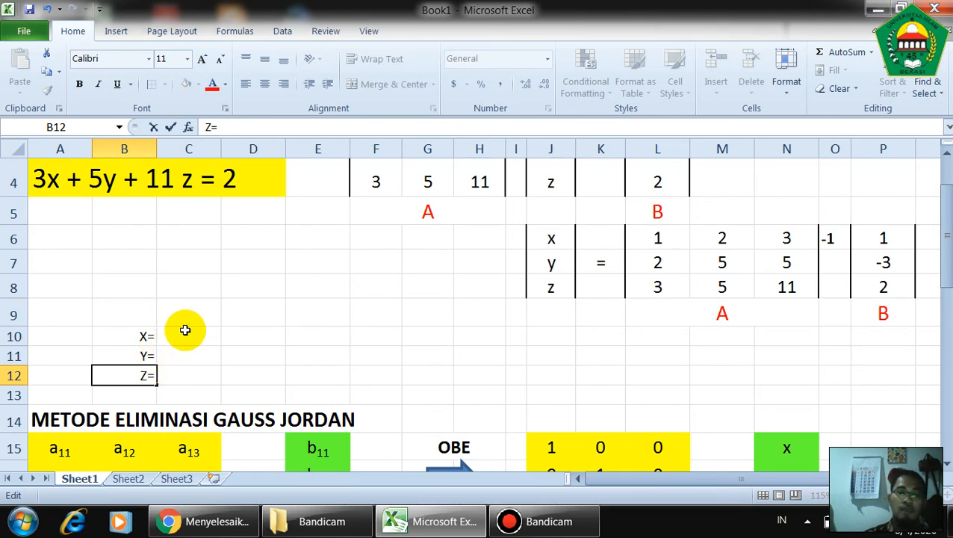
{"action": "key", "text": "Return"}
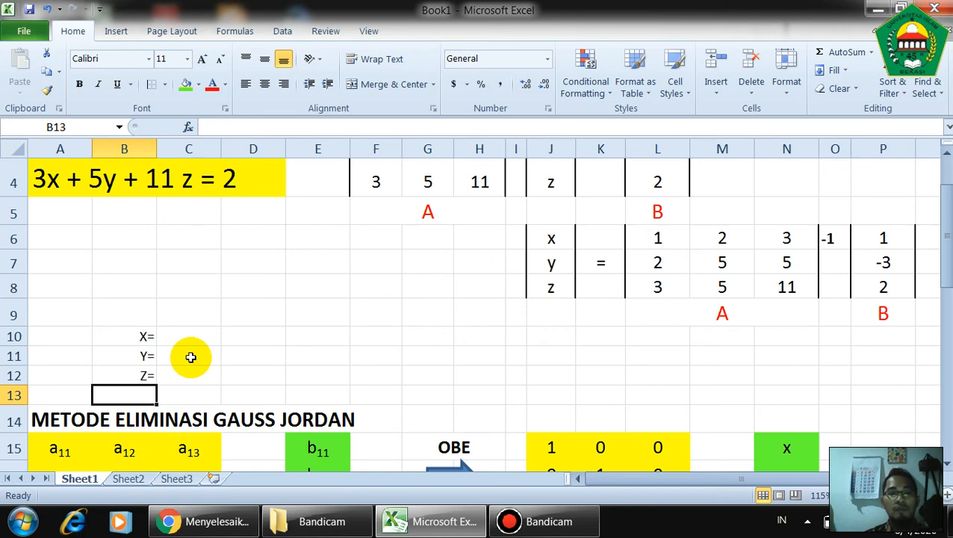
Look back over the row operation stages and compare the solution in E35:E37 with the original equations
{"action": "scroll", "coordinate": [190, 357], "scroll_direction": "down", "scroll_amount": 2}
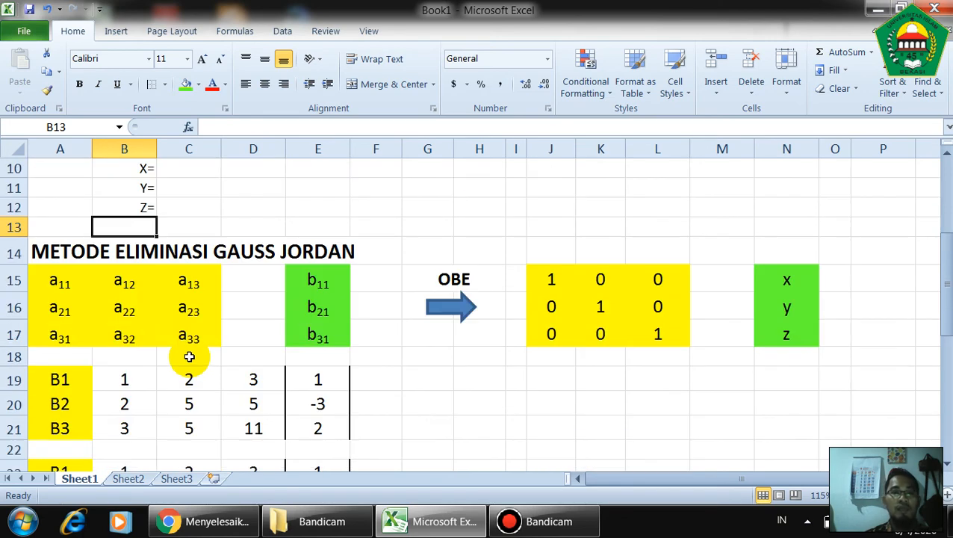
{"action": "scroll", "coordinate": [190, 357], "scroll_direction": "down", "scroll_amount": 6}
{"action": "scroll", "coordinate": [191, 292], "scroll_direction": "up", "scroll_amount": 2}
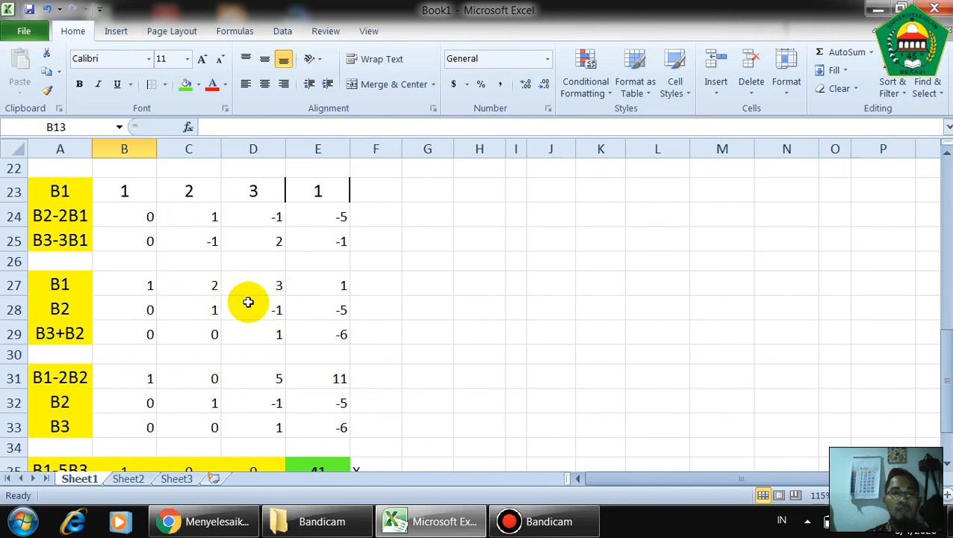
{"action": "scroll", "coordinate": [257, 297], "scroll_direction": "up", "scroll_amount": 6}
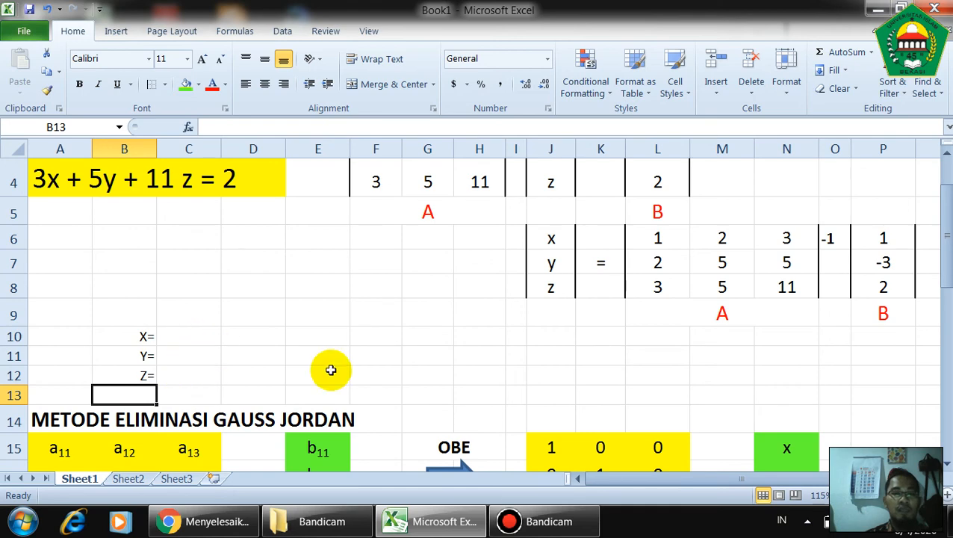
{"action": "scroll", "coordinate": [370, 395], "scroll_direction": "down", "scroll_amount": 9}
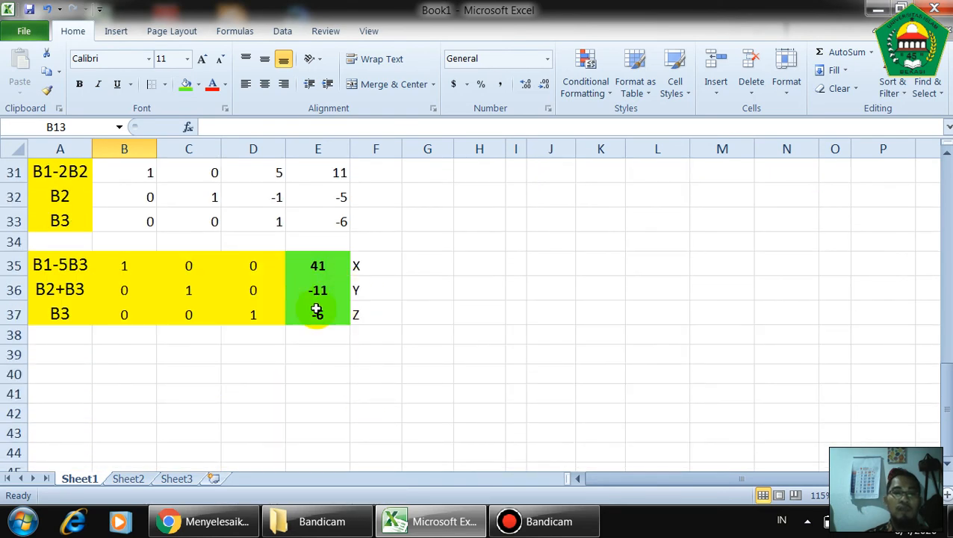
{"action": "scroll", "coordinate": [323, 335], "scroll_direction": "up", "scroll_amount": 1}
{"action": "scroll", "coordinate": [325, 381], "scroll_direction": "up", "scroll_amount": 4}
{"action": "scroll", "coordinate": [324, 368], "scroll_direction": "down", "scroll_amount": 4}
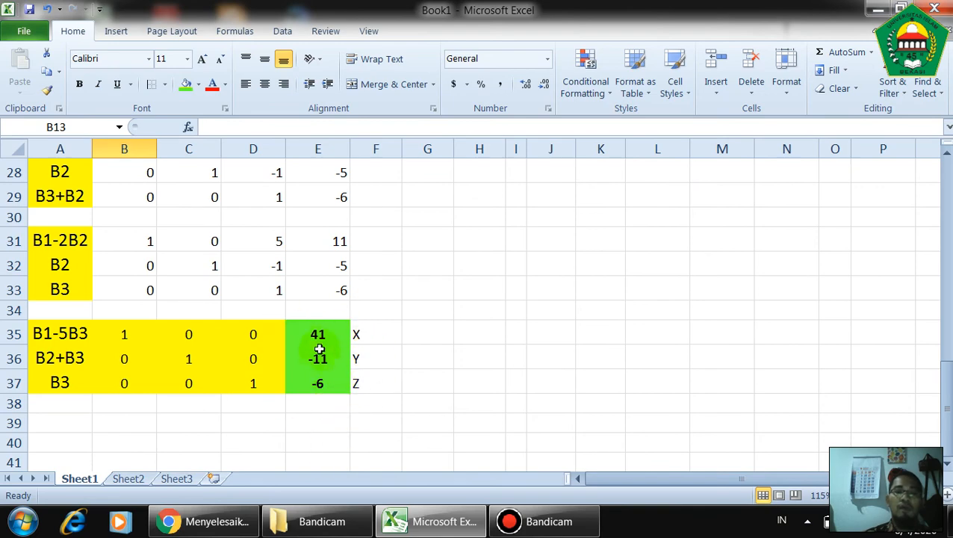
{"action": "scroll", "coordinate": [341, 368], "scroll_direction": "up", "scroll_amount": 9}
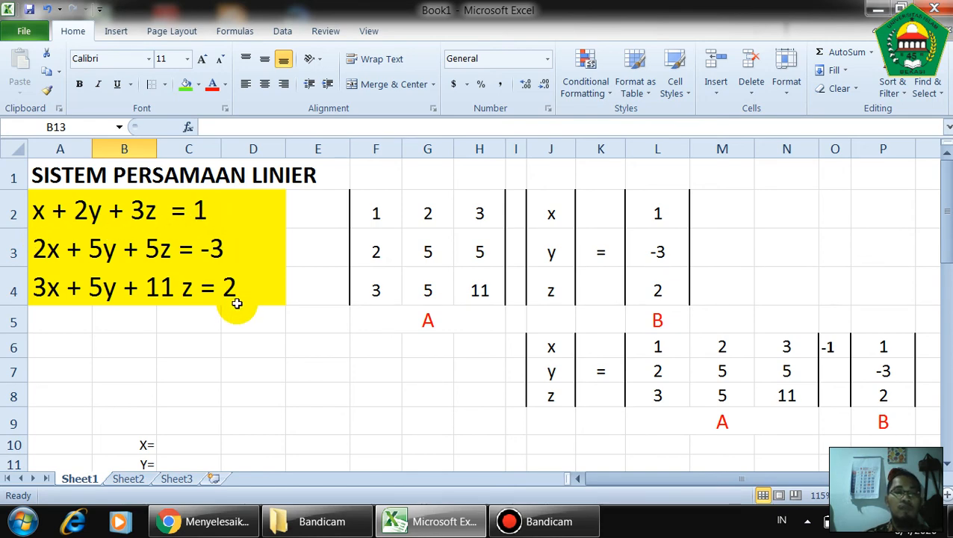
{"action": "scroll", "coordinate": [237, 303], "scroll_direction": "down", "scroll_amount": 10}
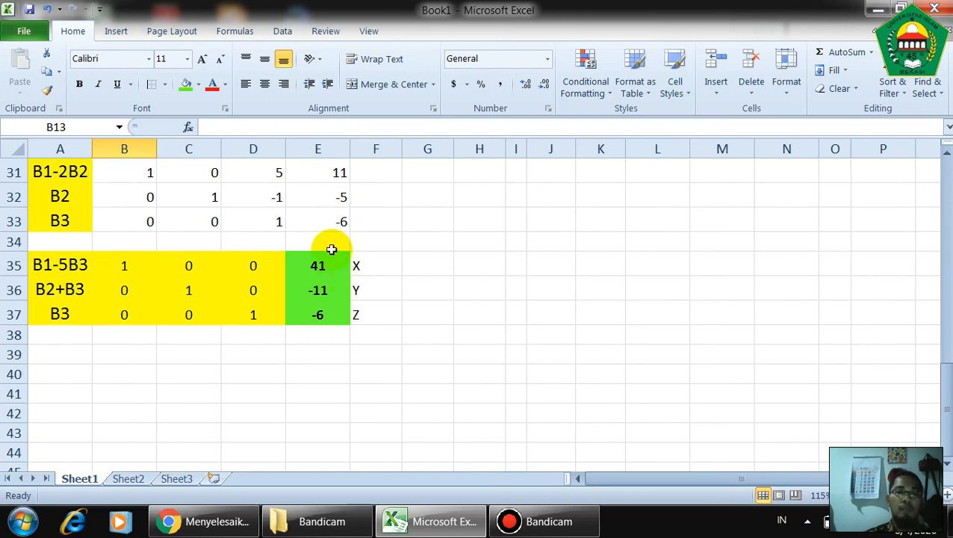
{"action": "scroll", "coordinate": [276, 302], "scroll_direction": "up", "scroll_amount": 10}
{"action": "scroll", "coordinate": [164, 312], "scroll_direction": "down", "scroll_amount": 1}
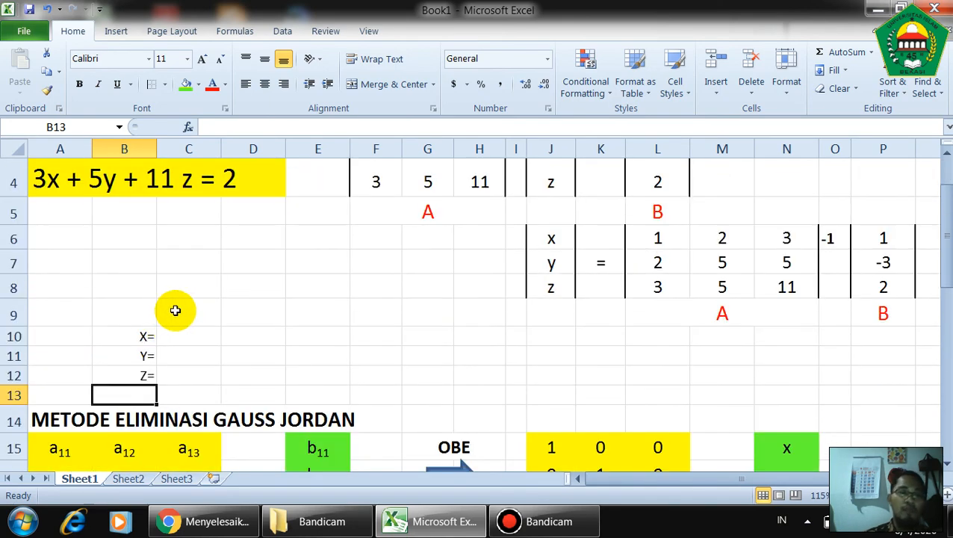
Note the matrix sizes below the inverse equation: 3X3 in M10 under A and 3X1 in P10 under B
{"action": "scroll", "coordinate": [174, 310], "scroll_direction": "down", "scroll_amount": 1}
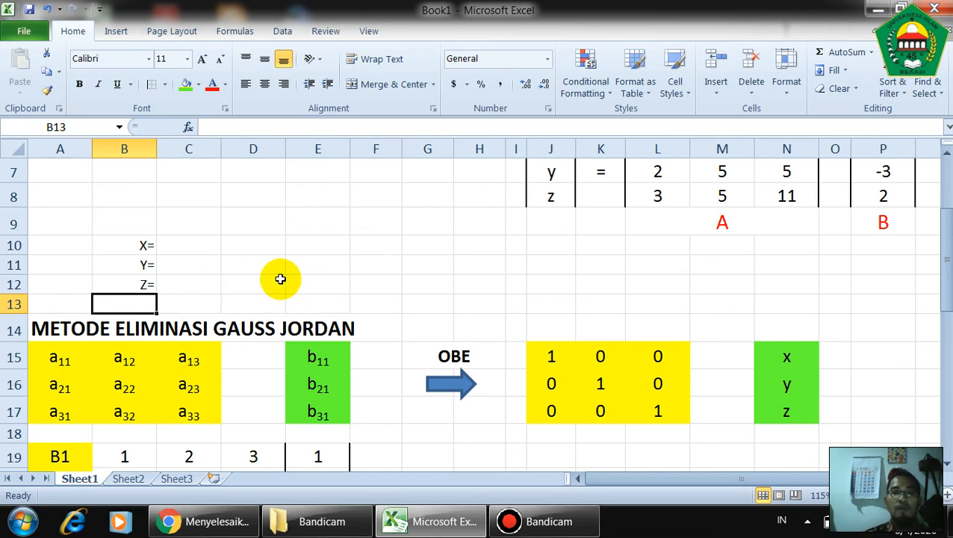
{"action": "scroll", "coordinate": [280, 279], "scroll_direction": "up", "scroll_amount": 2}
{"action": "scroll", "coordinate": [187, 262], "scroll_direction": "down", "scroll_amount": 2}
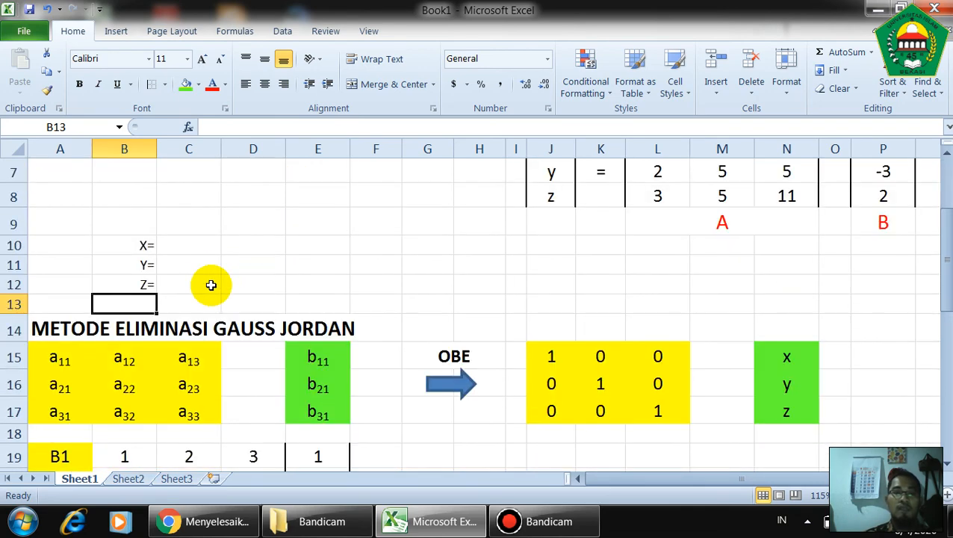
{"action": "scroll", "coordinate": [198, 266], "scroll_direction": "up", "scroll_amount": 1}
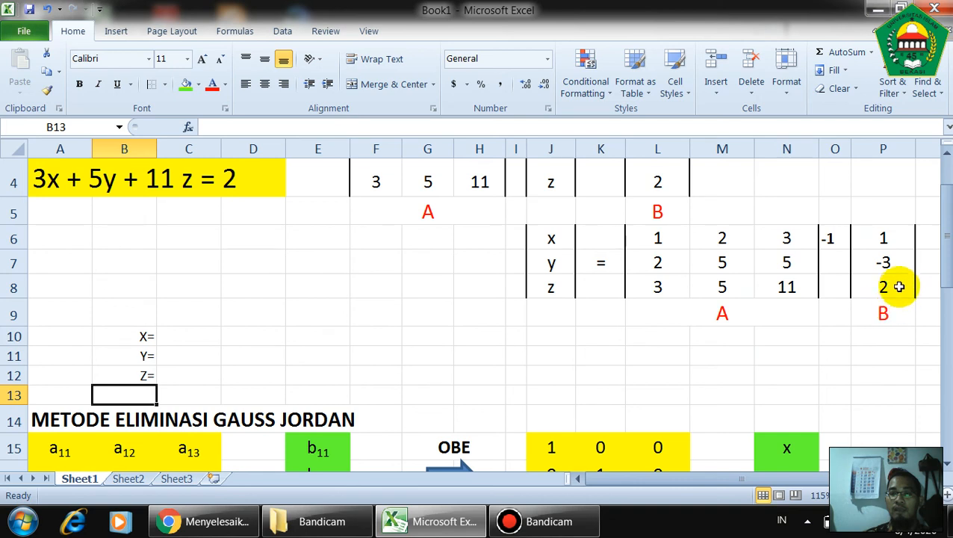
{"action": "left_click", "coordinate": [730, 340]}
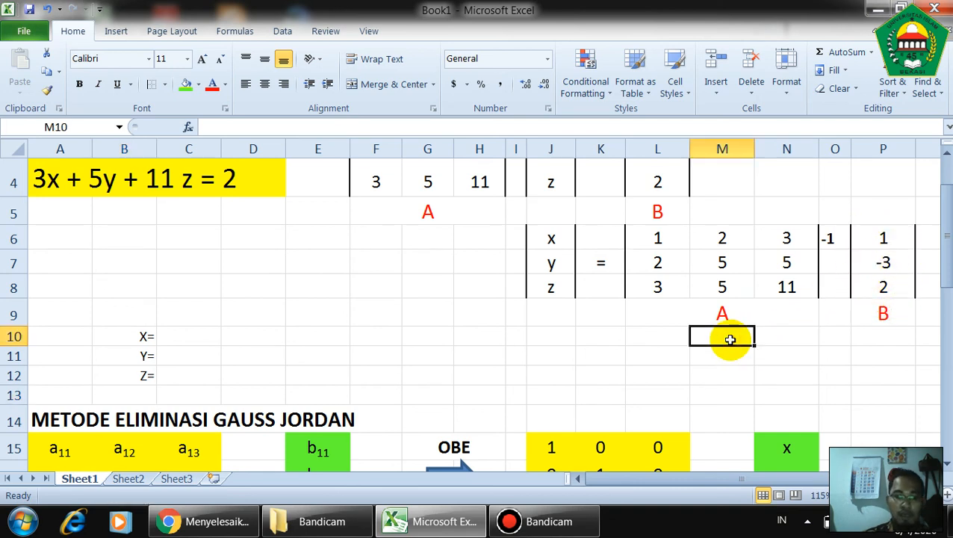
{"action": "type", "text": "3X3"}
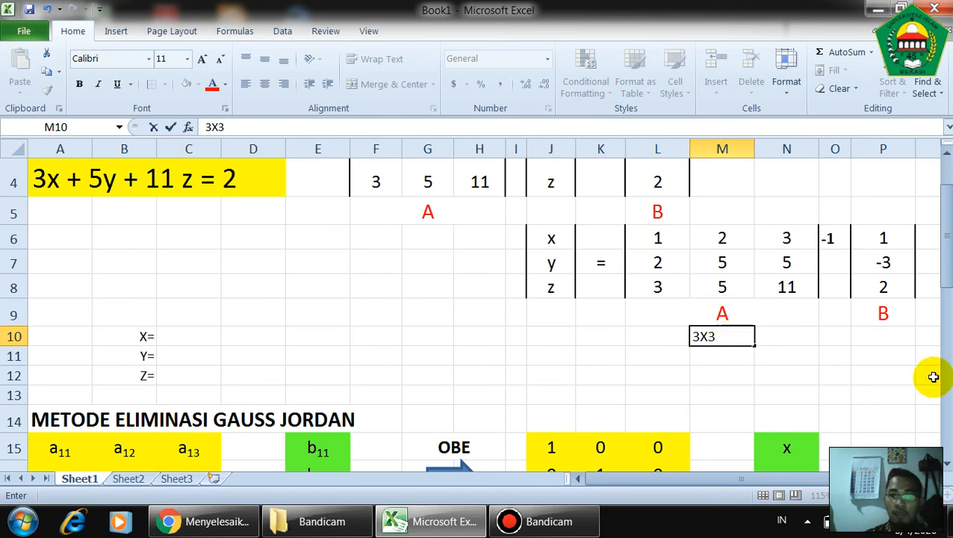
{"action": "left_click", "coordinate": [892, 334]}
{"action": "type", "text": "3X1"}
Enter the product matrix's size, 3X1, in cell N11 between the two matrix size notes
{"action": "left_click", "coordinate": [830, 360]}
{"action": "left_click", "coordinate": [790, 358]}
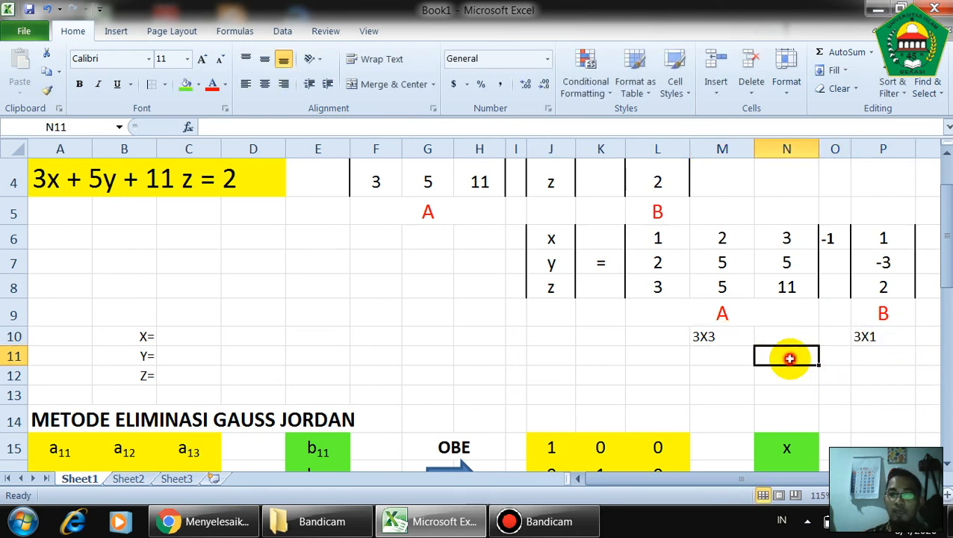
{"action": "type", "text": "3X1"}
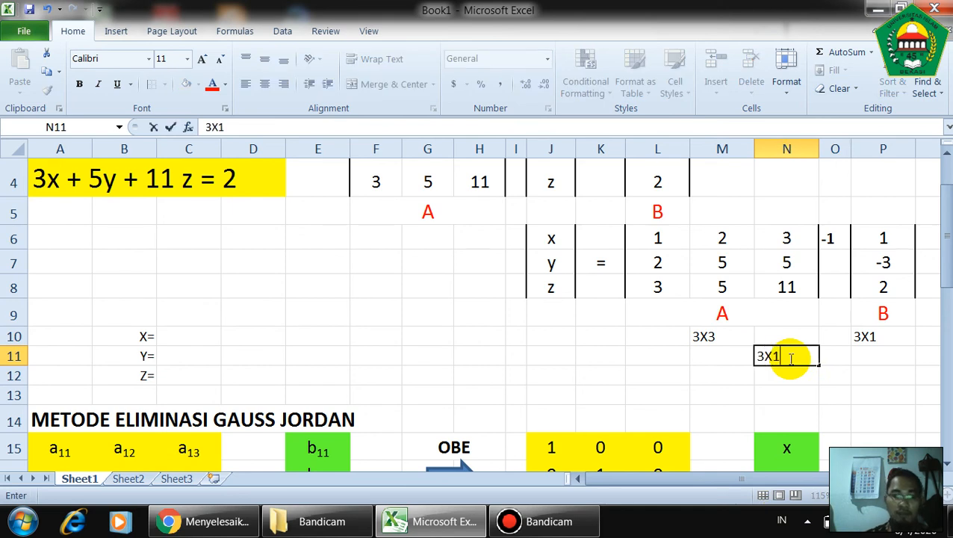
{"action": "left_click", "coordinate": [880, 394]}
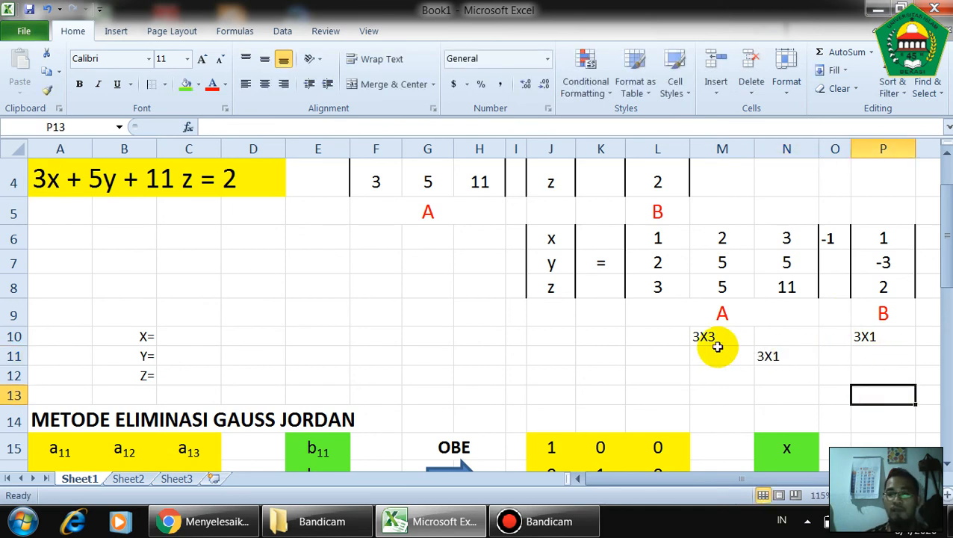
Compare the matrix sizes noted in M10 and P10 to check how the two matrices multiply
{"action": "left_click", "coordinate": [704, 329]}
{"action": "left_click", "coordinate": [863, 336]}
{"action": "left_click", "coordinate": [697, 336]}
{"action": "left_click", "coordinate": [885, 340]}
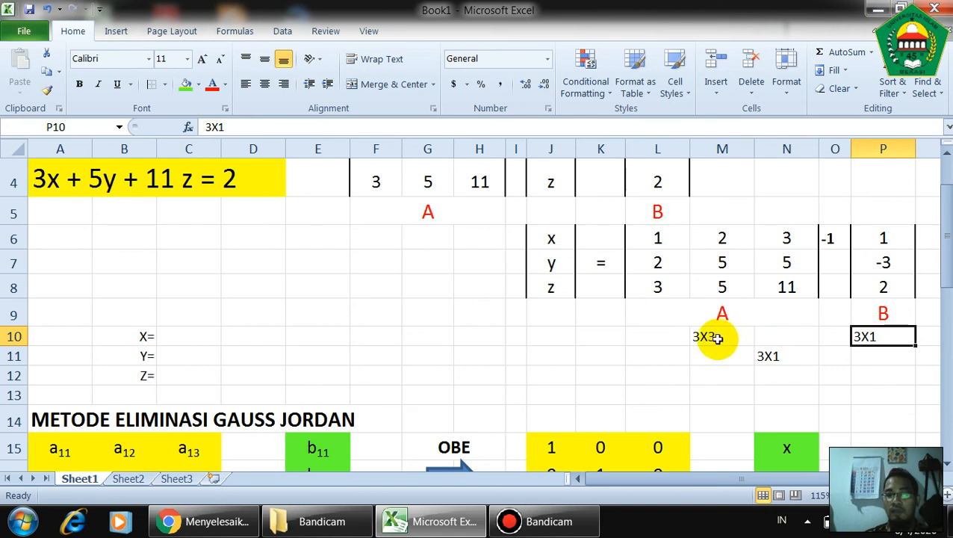
{"action": "left_click", "coordinate": [715, 337]}
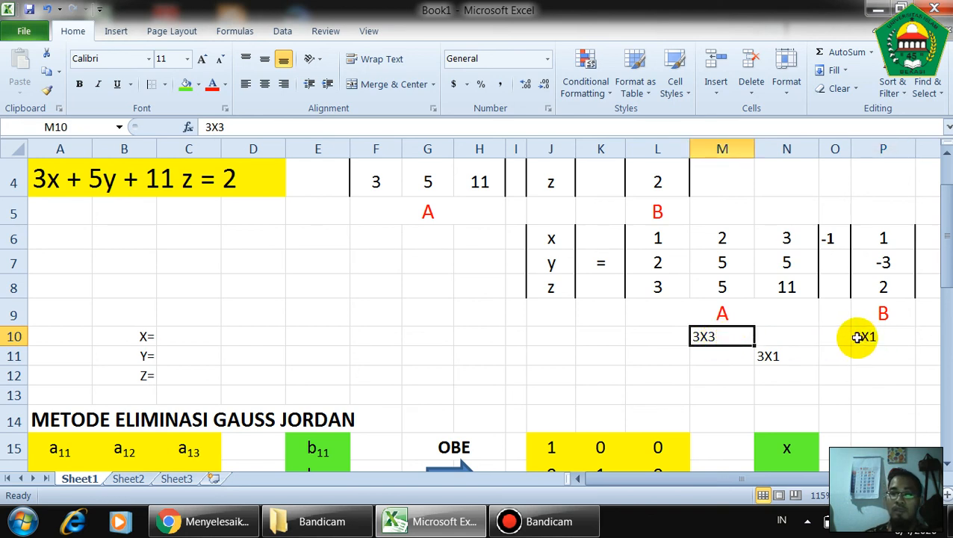
{"action": "double_click", "coordinate": [697, 337]}
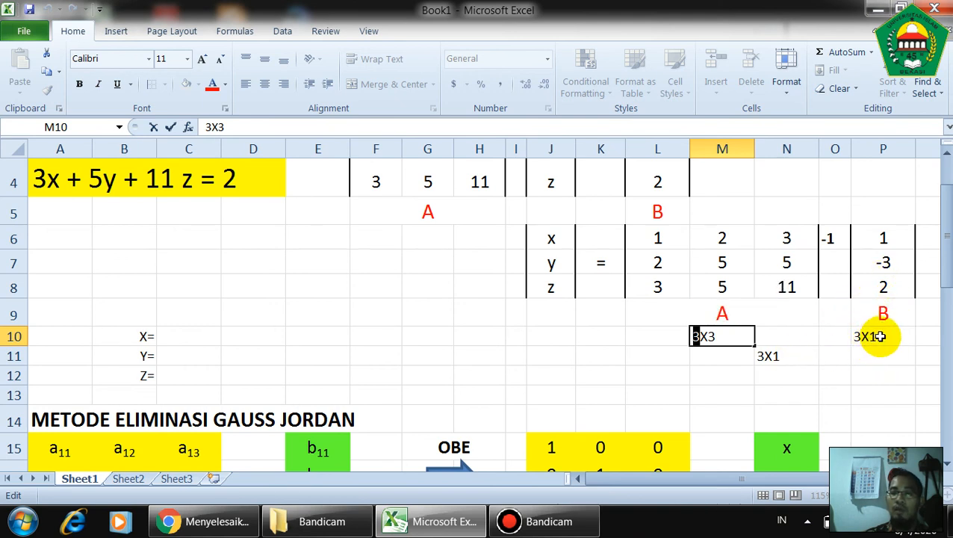
{"action": "key", "text": "Return"}
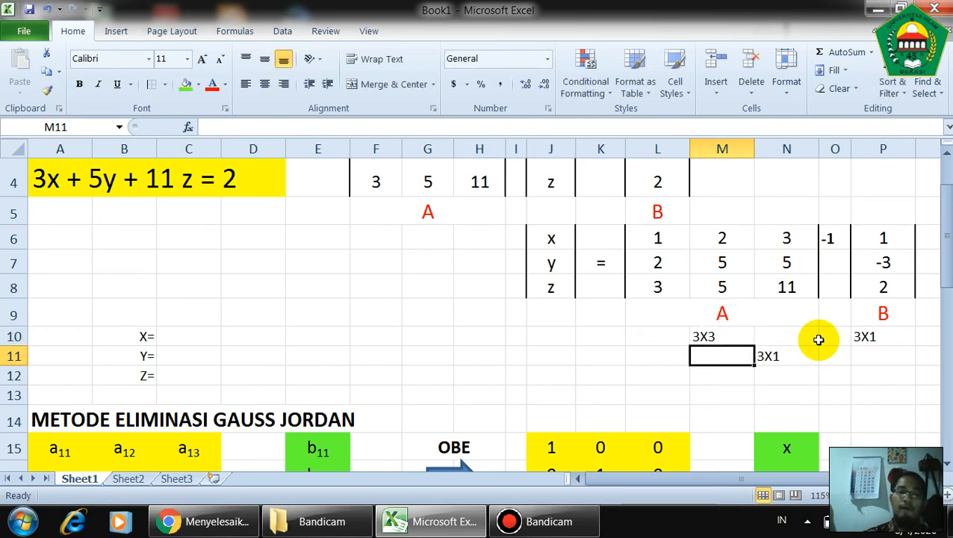
Begin an MMULT formula across the result range C10:C12, beside the X=, Y= and Z= labels
{"action": "left_click_drag", "start_coordinate": [190, 338], "coordinate": [191, 375]}
{"action": "left_click", "coordinate": [198, 334]}
{"action": "left_click", "coordinate": [255, 353]}
{"action": "left_click_drag", "start_coordinate": [209, 334], "coordinate": [213, 374]}
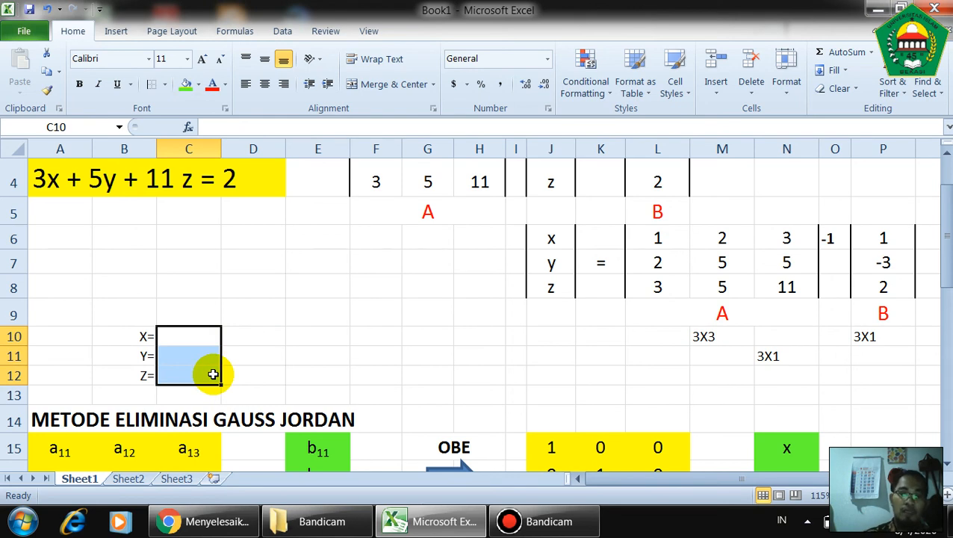
{"action": "type", "text": "="}
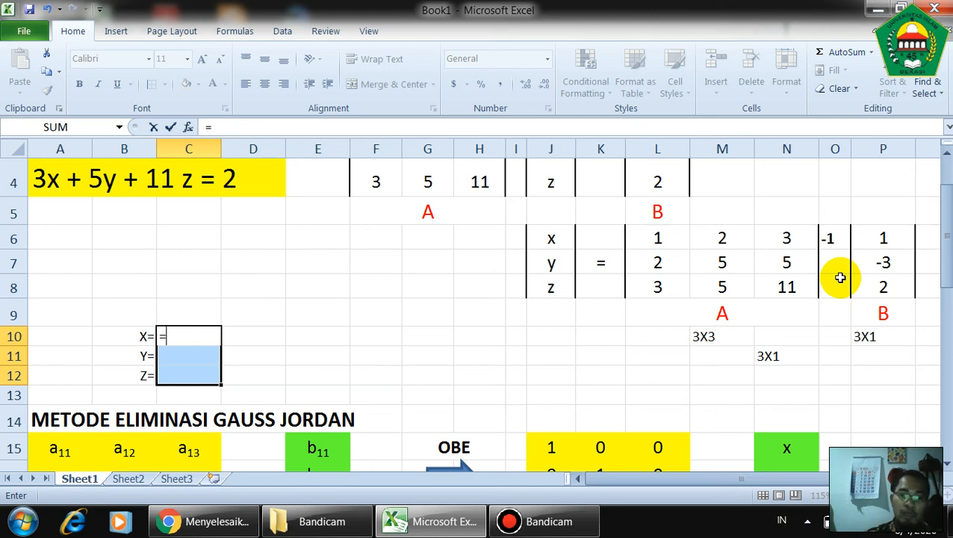
{"action": "type", "text": "MM"}
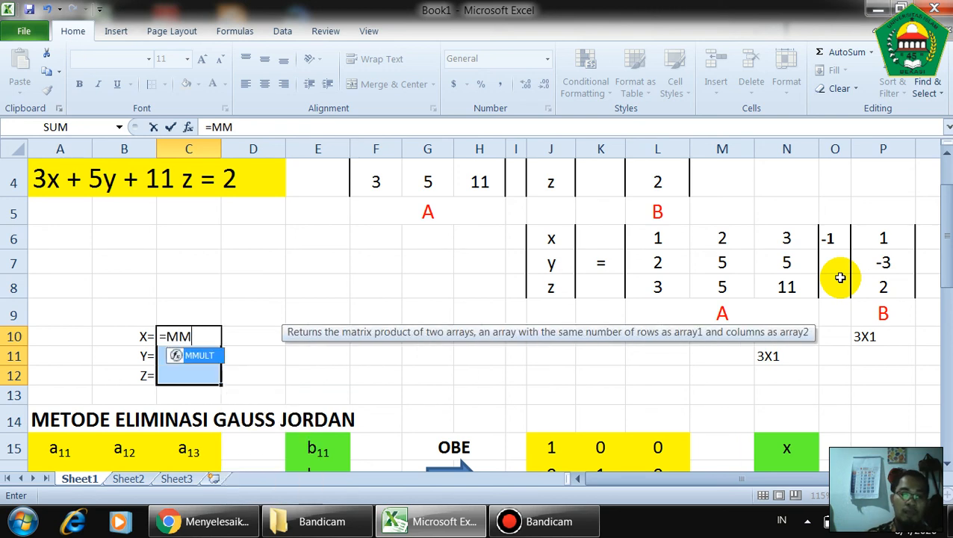
{"action": "key", "text": "Tab"}
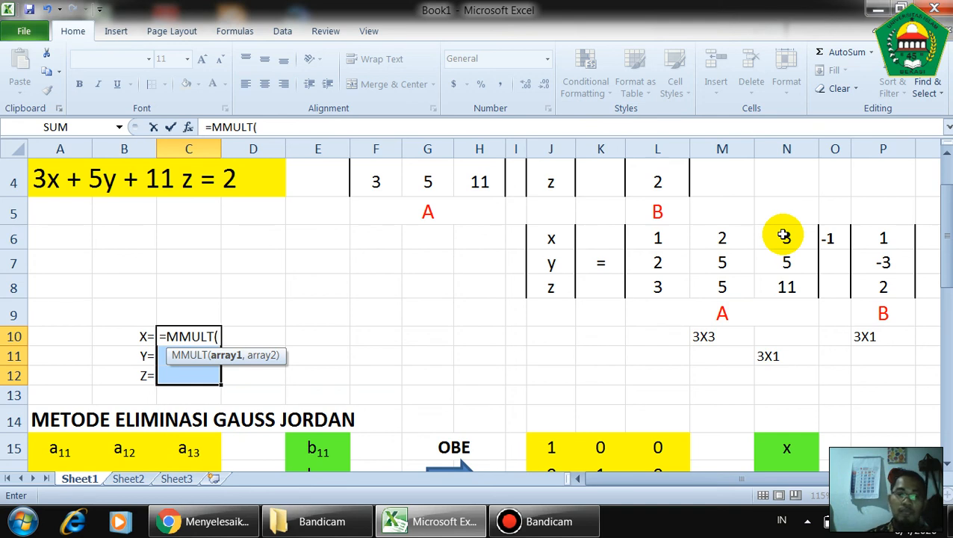
Supply MINVERSE(L6:N8), the inverse of matrix A, as the first array of the MMULT formula
{"action": "type", "text": "I"}
{"action": "key", "text": "BackSpace"}
{"action": "type", "text": "M"}
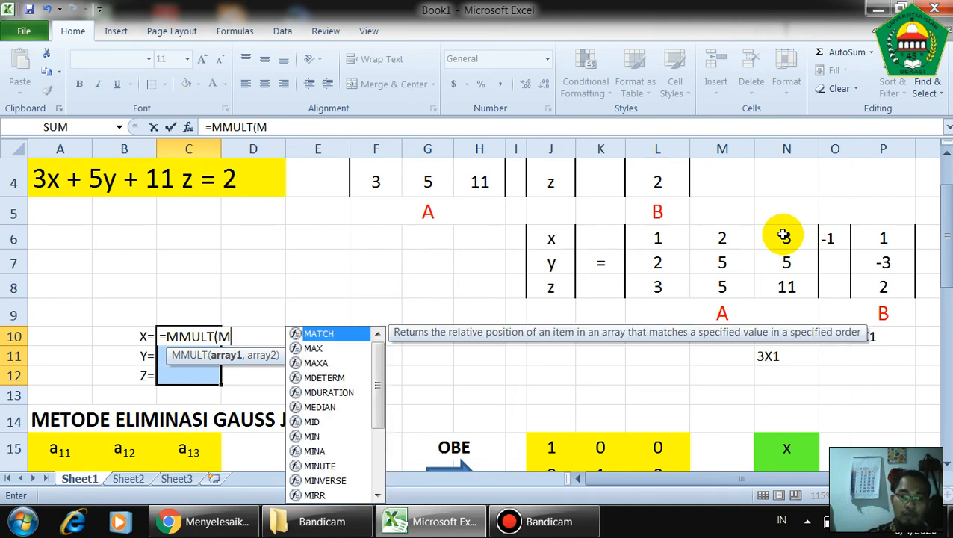
{"action": "type", "text": "INVER"}
{"action": "key", "text": "Tab"}
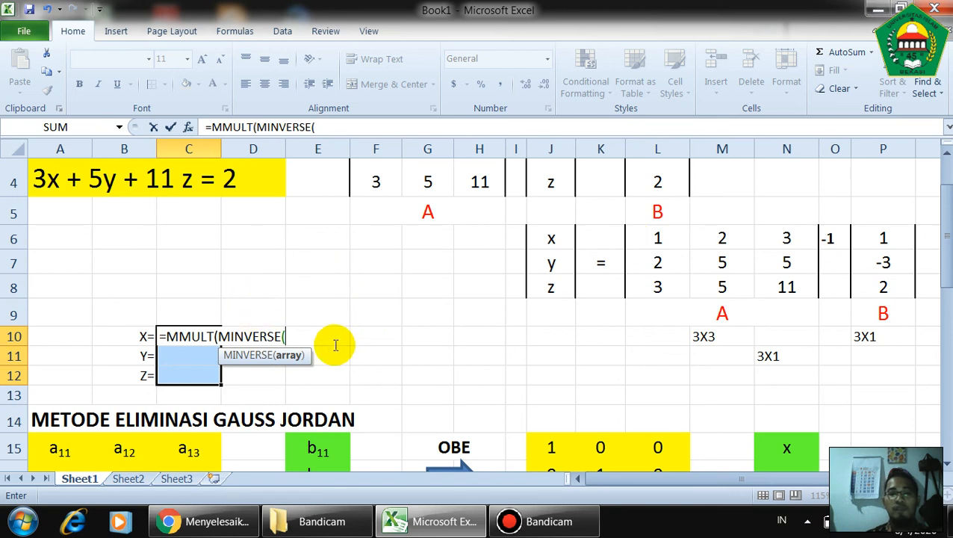
{"action": "left_click_drag", "start_coordinate": [658, 237], "coordinate": [759, 278]}
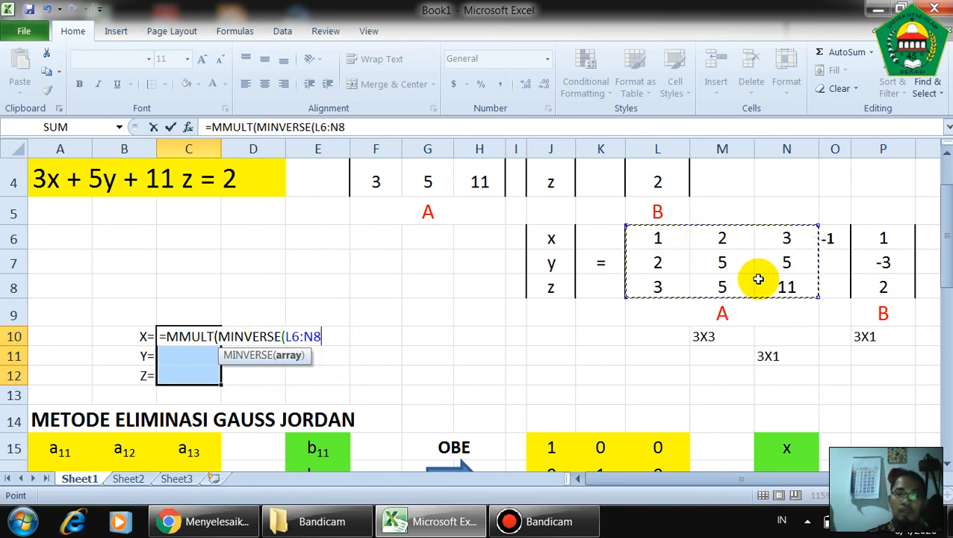
{"action": "type", "text": "),"}
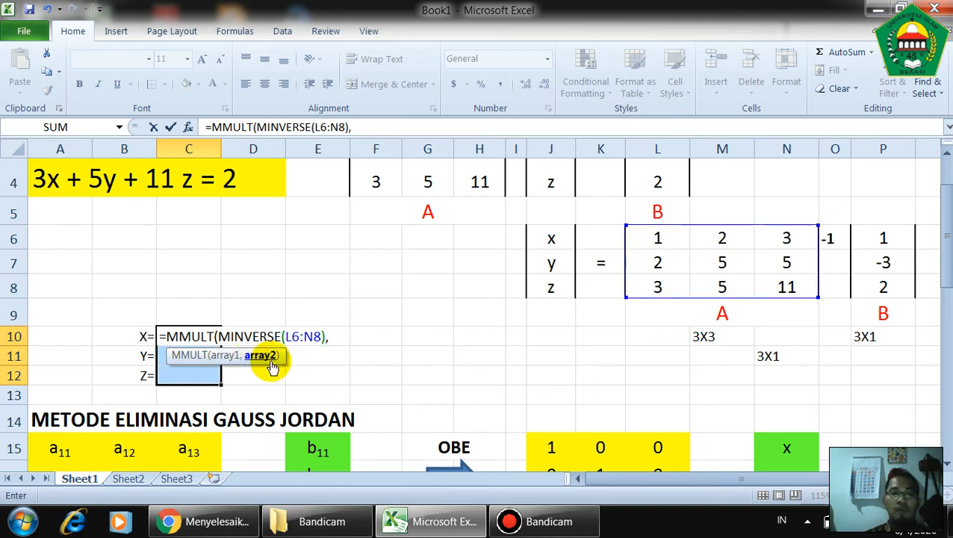
Use P6:P8 as the second MMULT array and commit the formula as an array formula over C10:C12
{"action": "left_click_drag", "start_coordinate": [883, 238], "coordinate": [894, 285]}
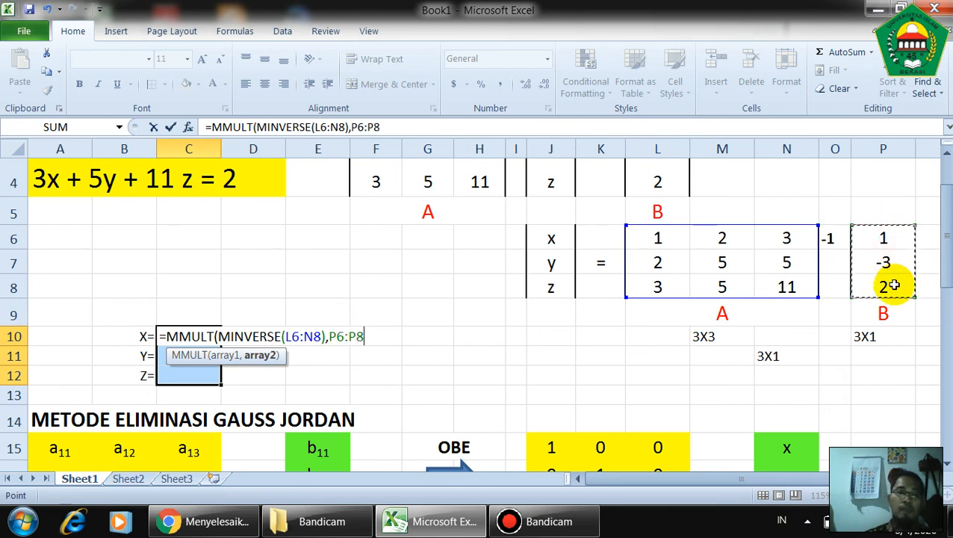
{"action": "type", "text": ")"}
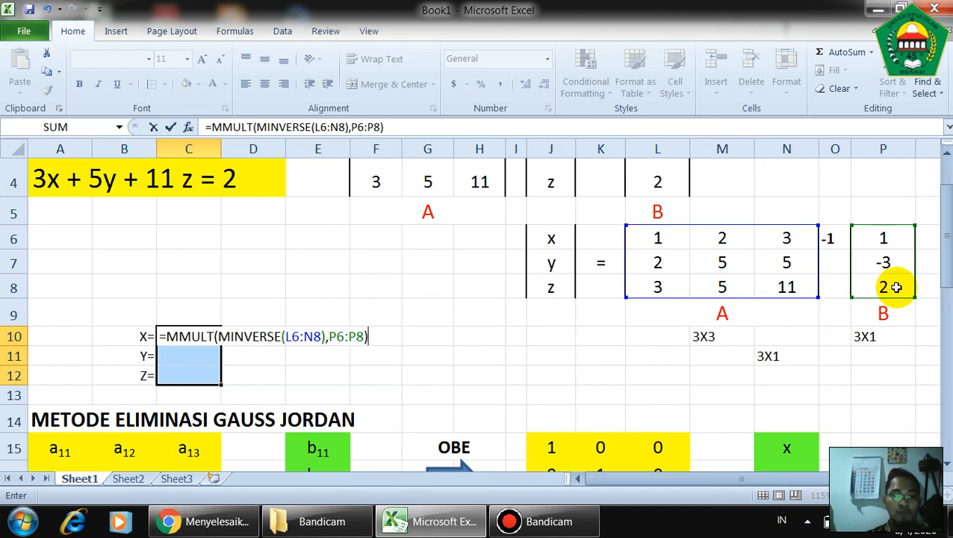
{"action": "key", "text": "ctrl+shift+Return"}
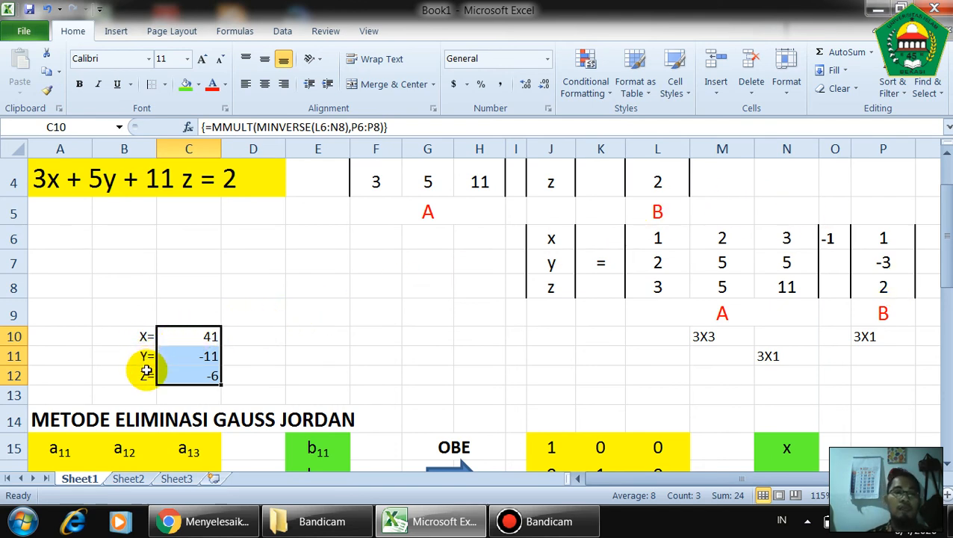
Fill the X, Y and Z results in C10:C12 with the same green as the Gauss Jordan solution
{"action": "scroll", "coordinate": [276, 343], "scroll_direction": "down", "scroll_amount": 8}
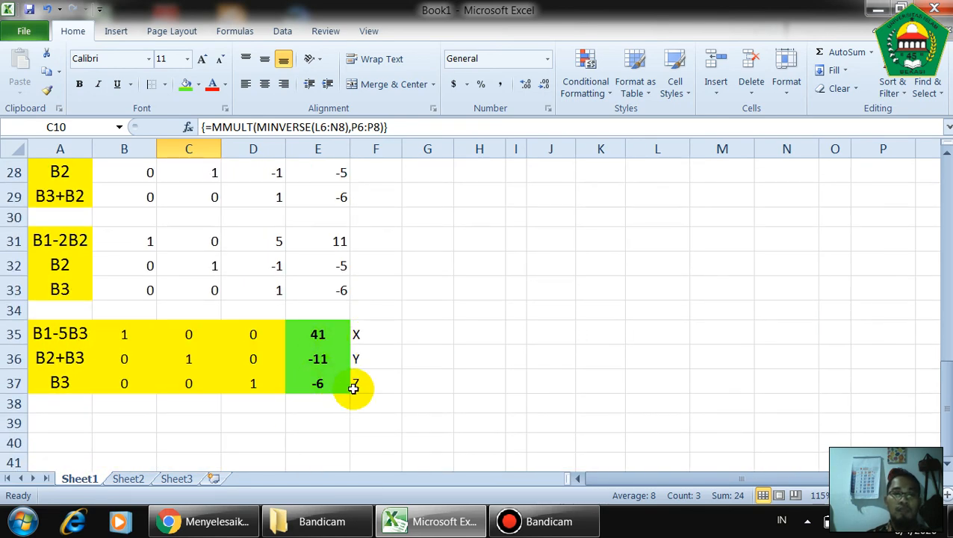
{"action": "scroll", "coordinate": [351, 384], "scroll_direction": "up", "scroll_amount": 8}
{"action": "scroll", "coordinate": [298, 359], "scroll_direction": "up", "scroll_amount": 1}
{"action": "scroll", "coordinate": [232, 322], "scroll_direction": "down", "scroll_amount": 2}
{"action": "left_click_drag", "start_coordinate": [209, 244], "coordinate": [205, 283]}
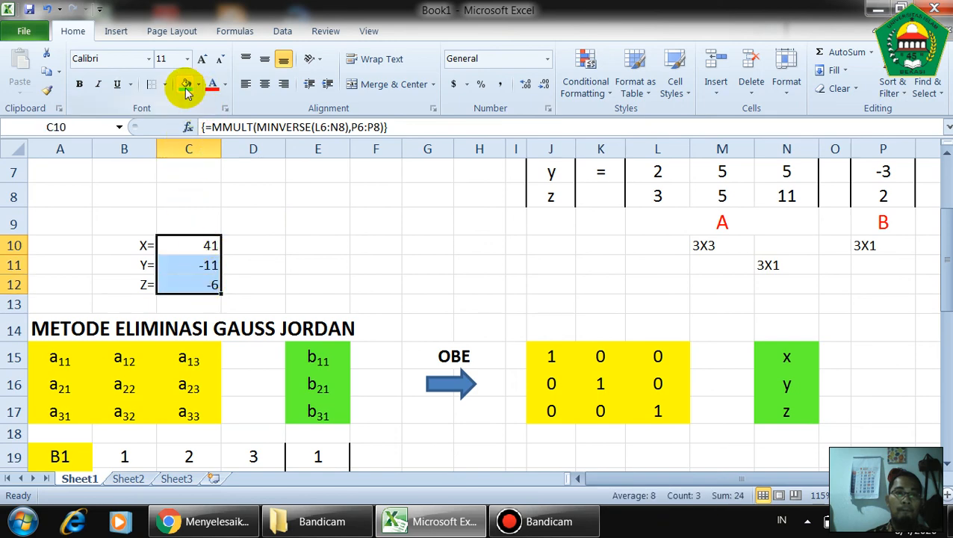
{"action": "left_click", "coordinate": [186, 84]}
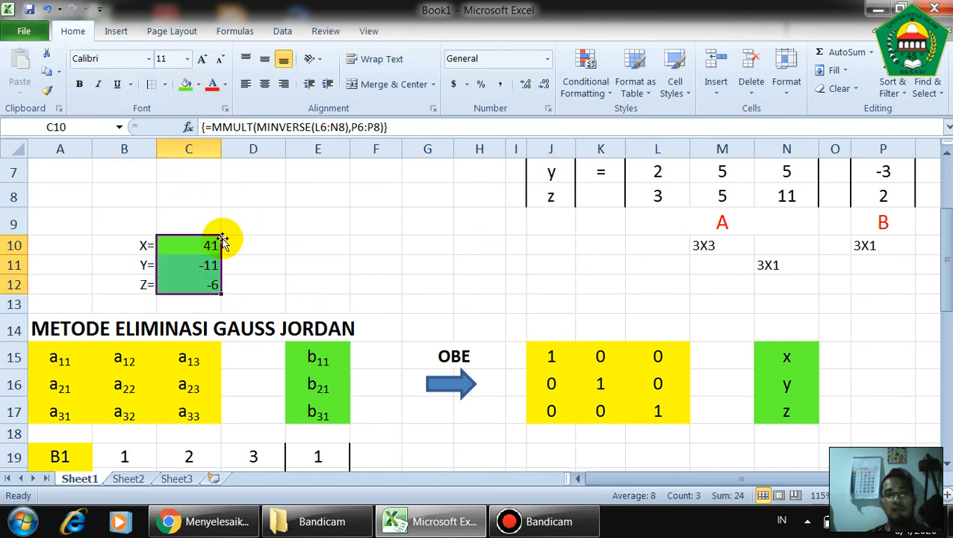
Compare the inverse matrix results in C10:C12 with the Gauss Jordan solution in E35:E37 and the original equations
{"action": "scroll", "coordinate": [444, 276], "scroll_direction": "down", "scroll_amount": 10}
{"action": "scroll", "coordinate": [398, 336], "scroll_direction": "up", "scroll_amount": 3}
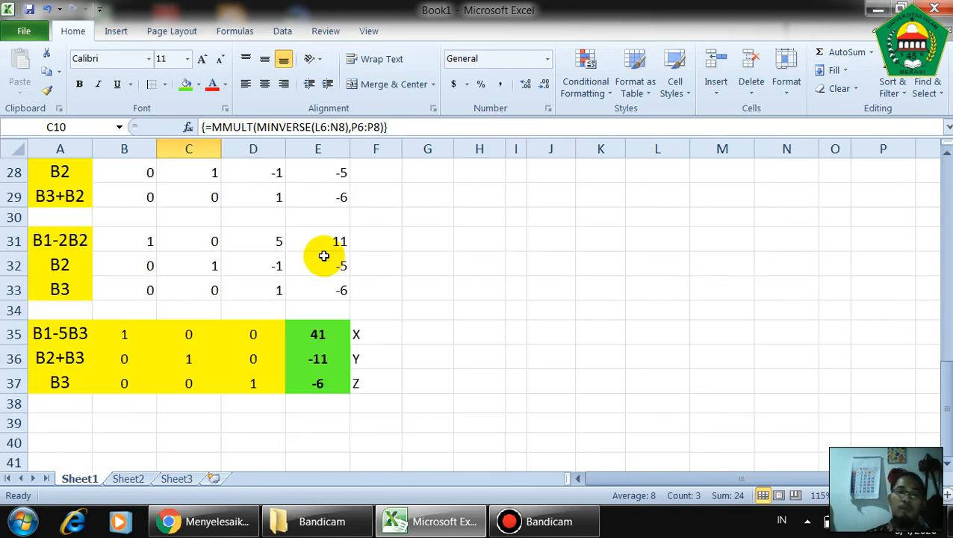
{"action": "scroll", "coordinate": [334, 334], "scroll_direction": "down", "scroll_amount": 3}
{"action": "scroll", "coordinate": [319, 345], "scroll_direction": "up", "scroll_amount": 8}
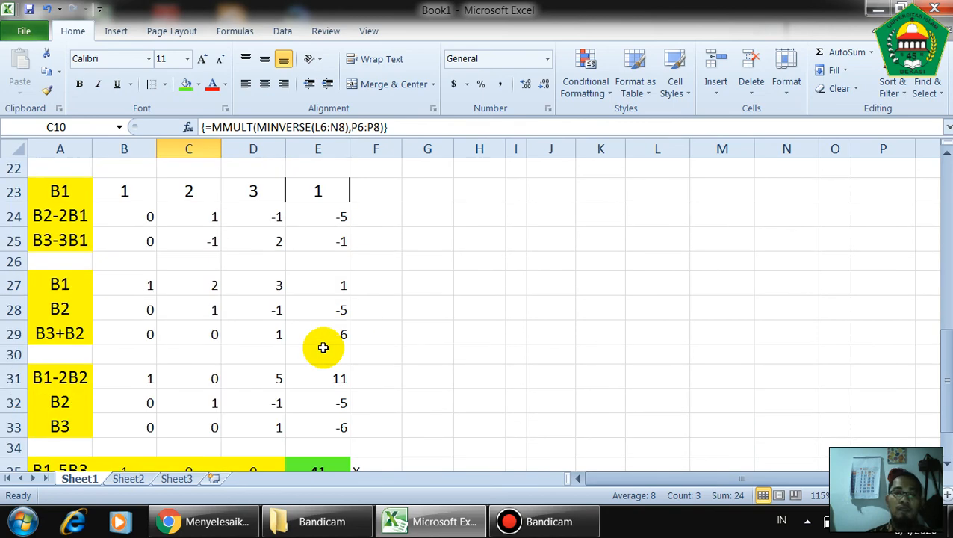
{"action": "scroll", "coordinate": [320, 347], "scroll_direction": "down", "scroll_amount": 2}
{"action": "scroll", "coordinate": [320, 346], "scroll_direction": "up", "scroll_amount": 5}
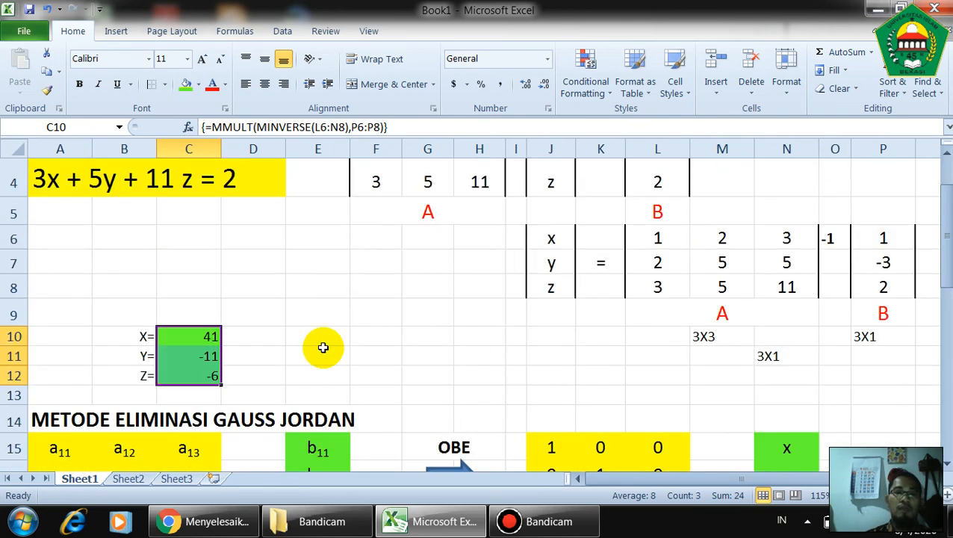
{"action": "left_click", "coordinate": [253, 336]}
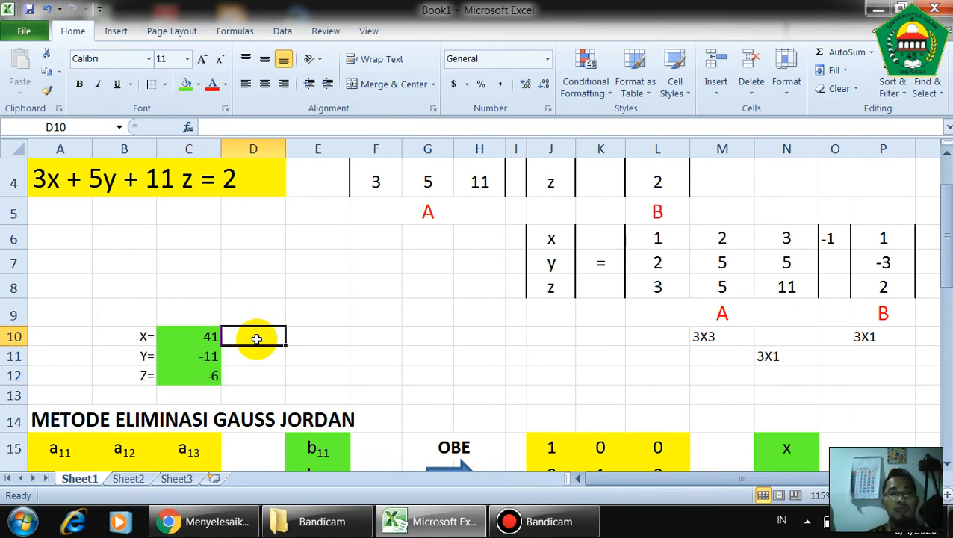
{"action": "scroll", "coordinate": [256, 338], "scroll_direction": "up", "scroll_amount": 1}
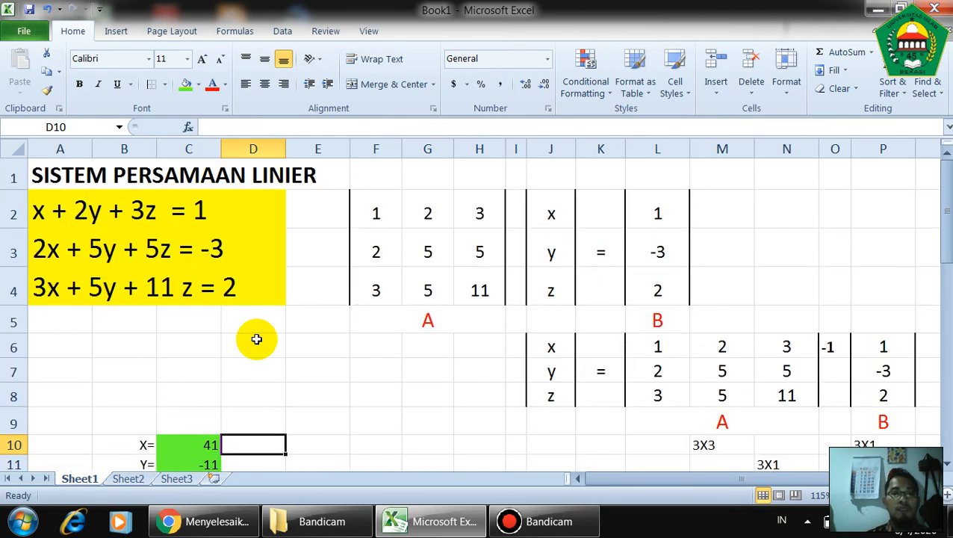